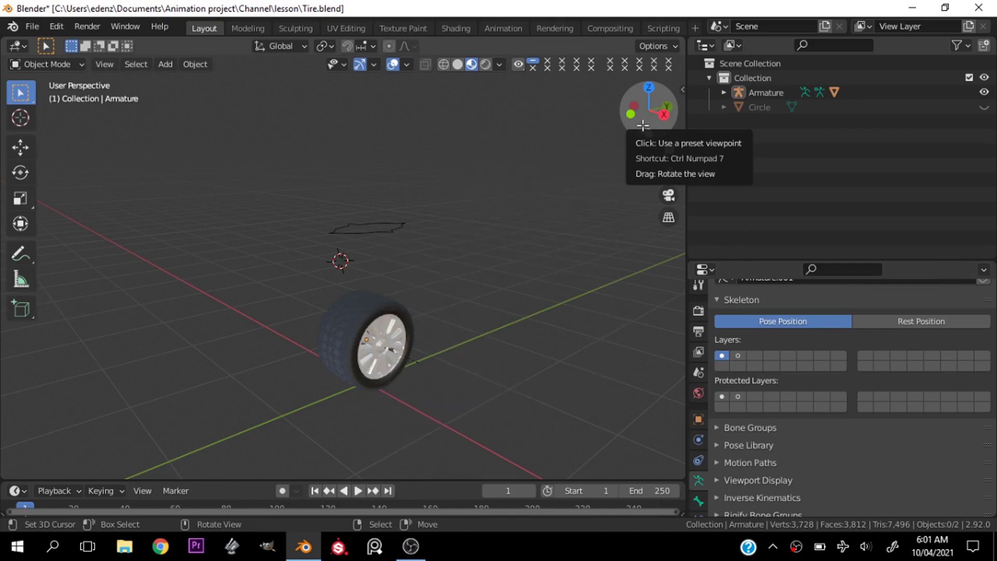
Select the armature and switch it into Pose Mode, facing the tire
click(391, 226)
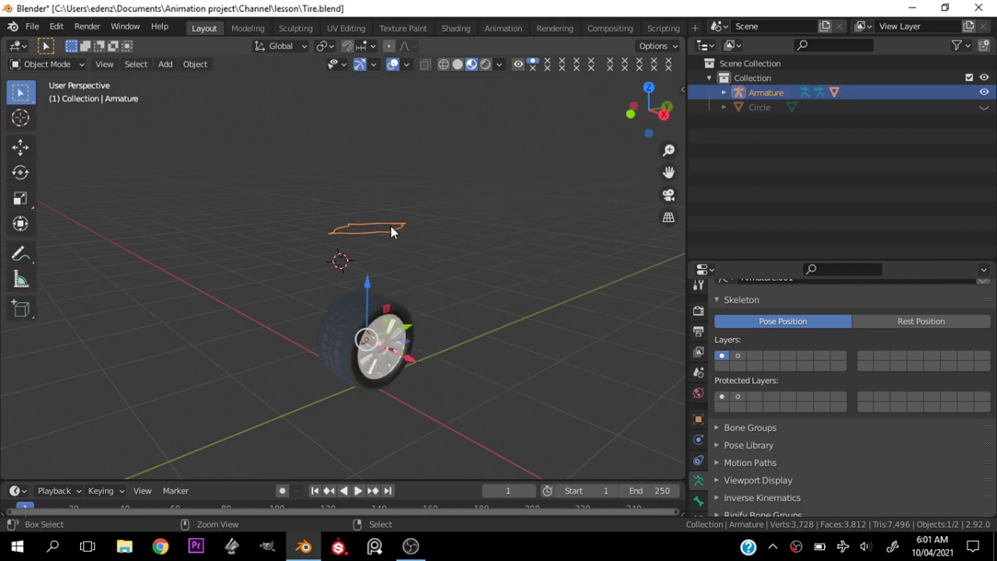
key(ctrl+Tab)
click(497, 233)
scroll(429, 300, up, 2)
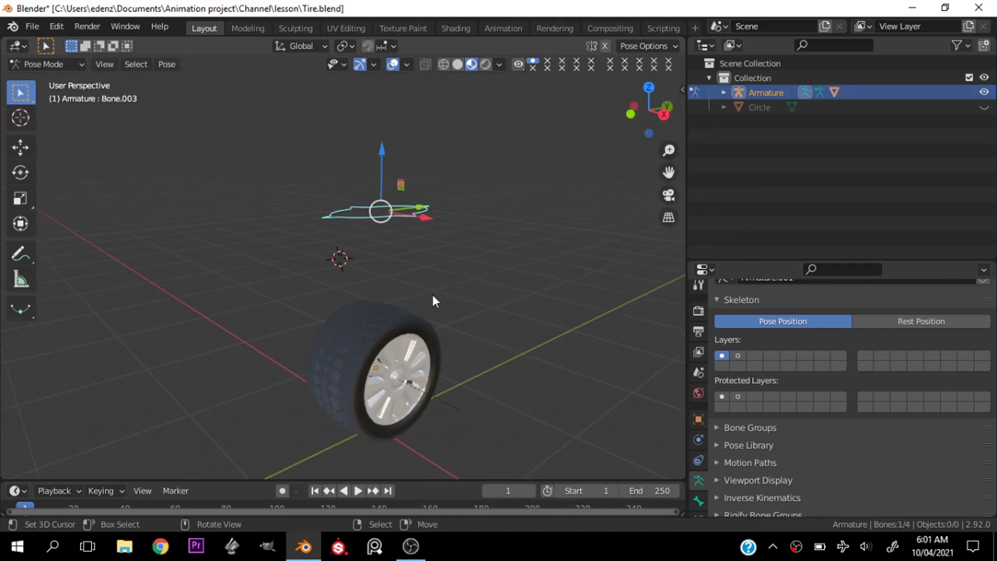
drag(649, 112, 665, 106)
Test-move the bone along global Y, then start and cancel a Z rotation
key(g)
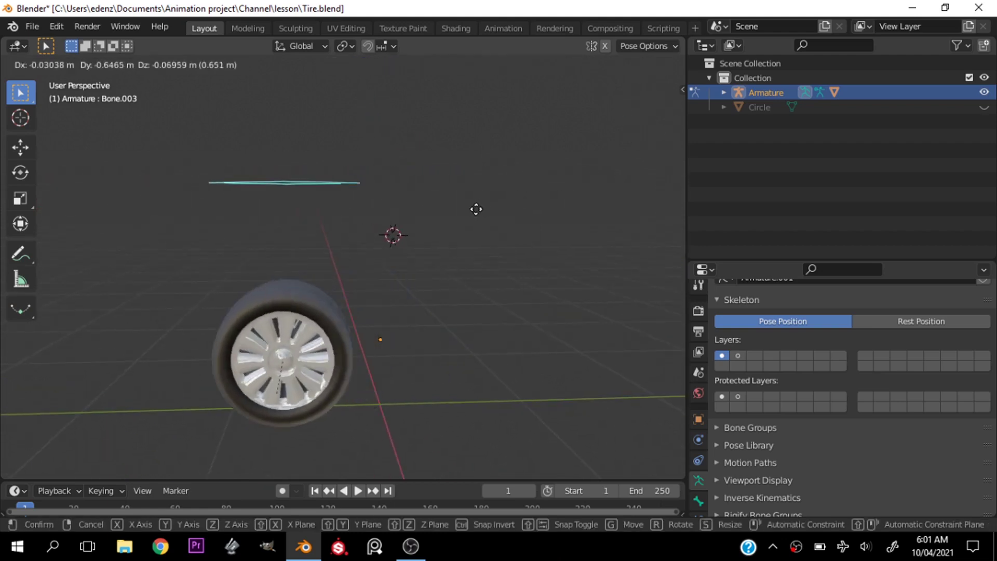
key(y)
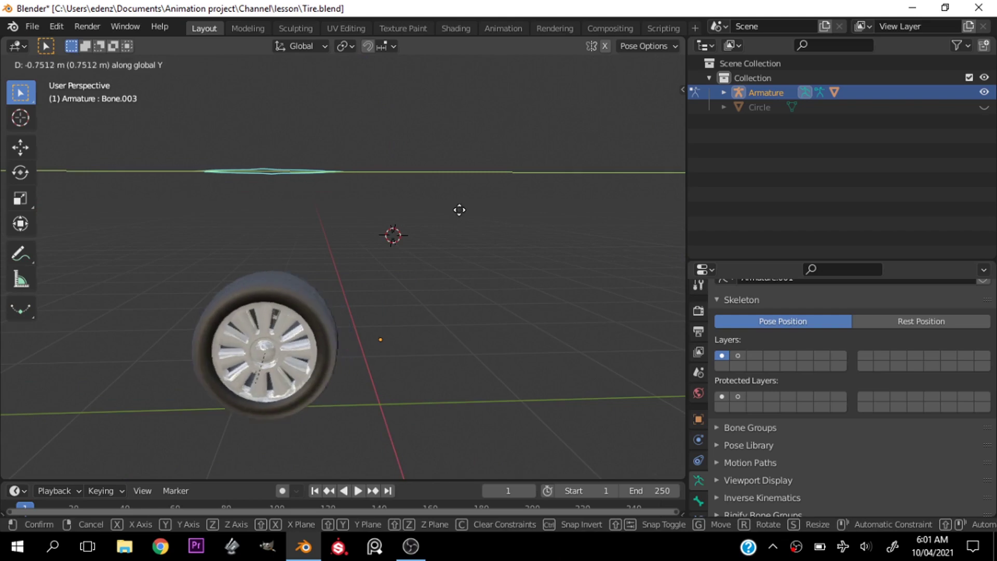
click(563, 250)
key(r)
key(z)
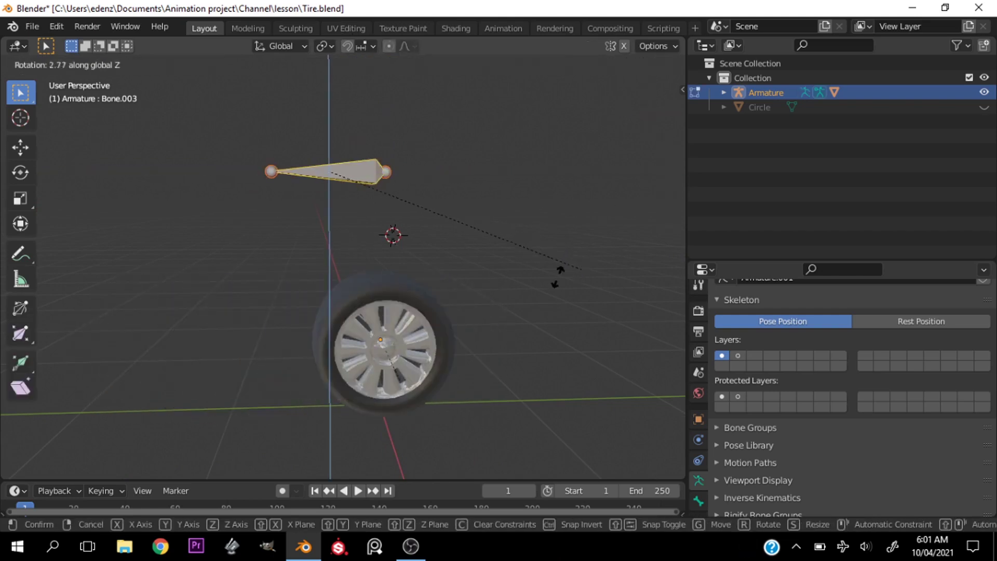
key(Escape)
Return the armature to Pose Mode and rotate the bone about global Z, swinging the tire
key(Tab)
key(ctrl+Tab)
click(556, 317)
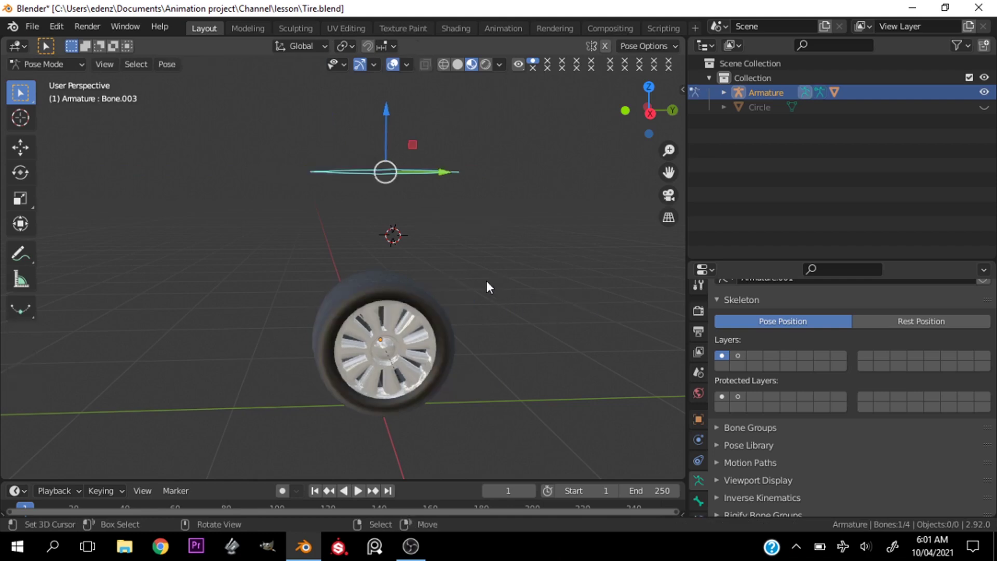
key(r)
key(z)
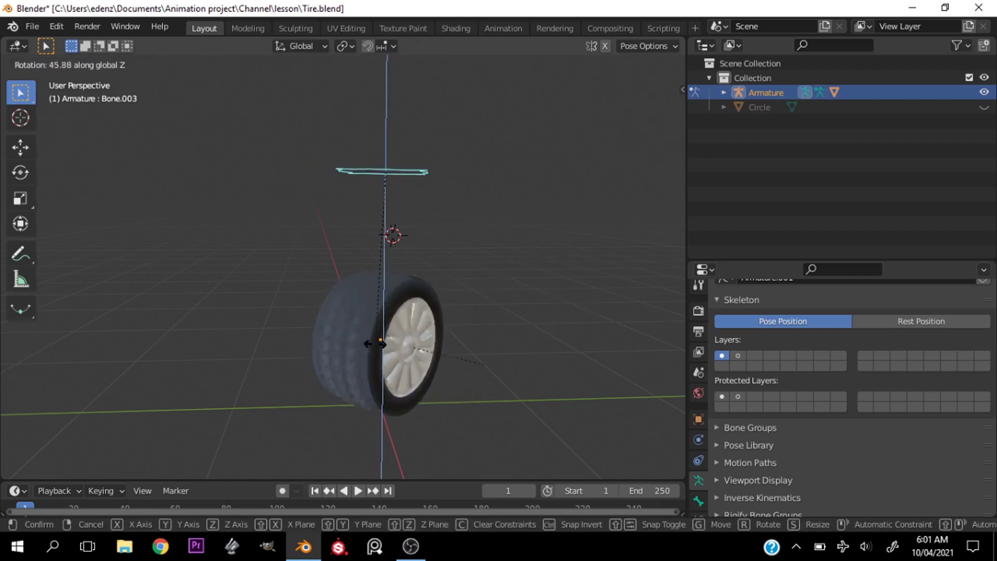
click(410, 342)
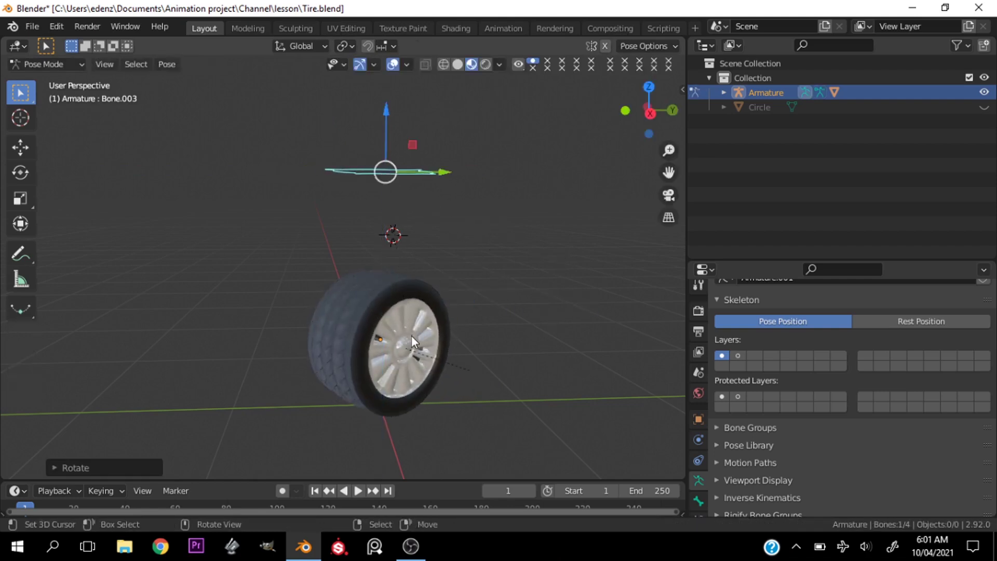
Try moving the bone along its local Y, cancel it, and snap to the front orthographic view
key(g)
key(y)
key(y)
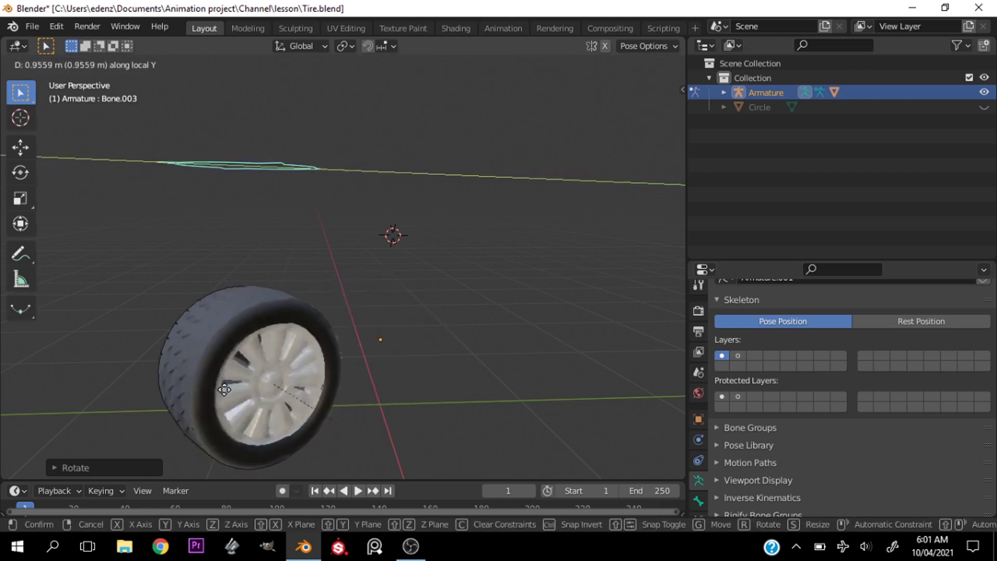
right_click(362, 387)
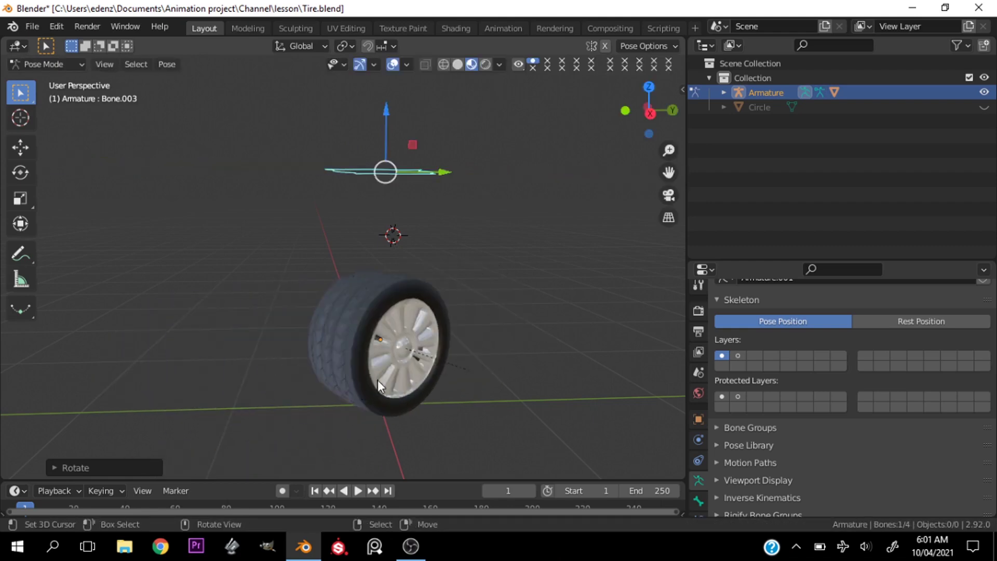
alt+middle_drag(378, 379, 365, 240)
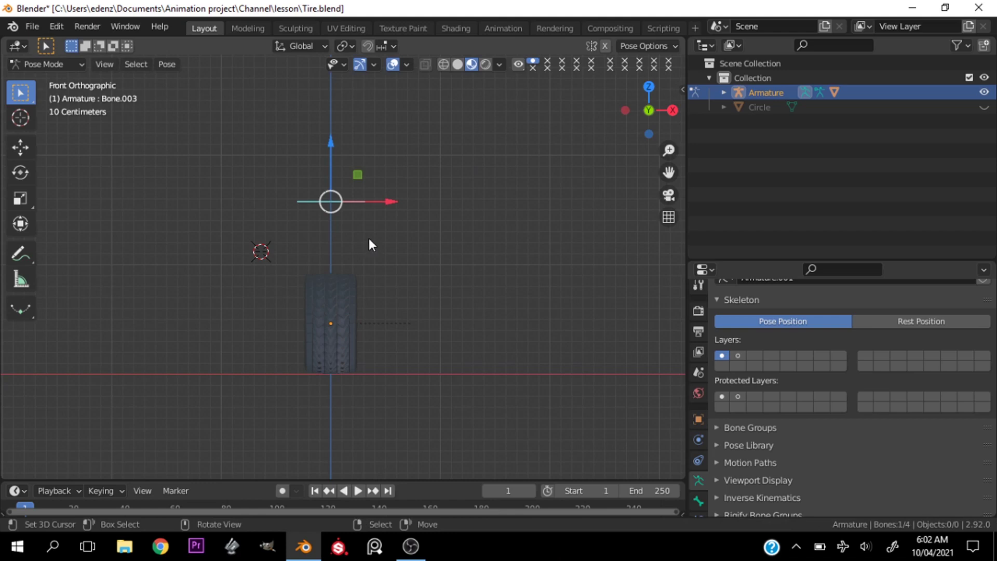
Show the second bone layer and switch the viewport to Solid shading
mouse_move(649, 112)
mouse_down()
mouse_move(637, 103)
mouse_move(676, 110)
mouse_up()
shift+click(738, 355)
key(z)
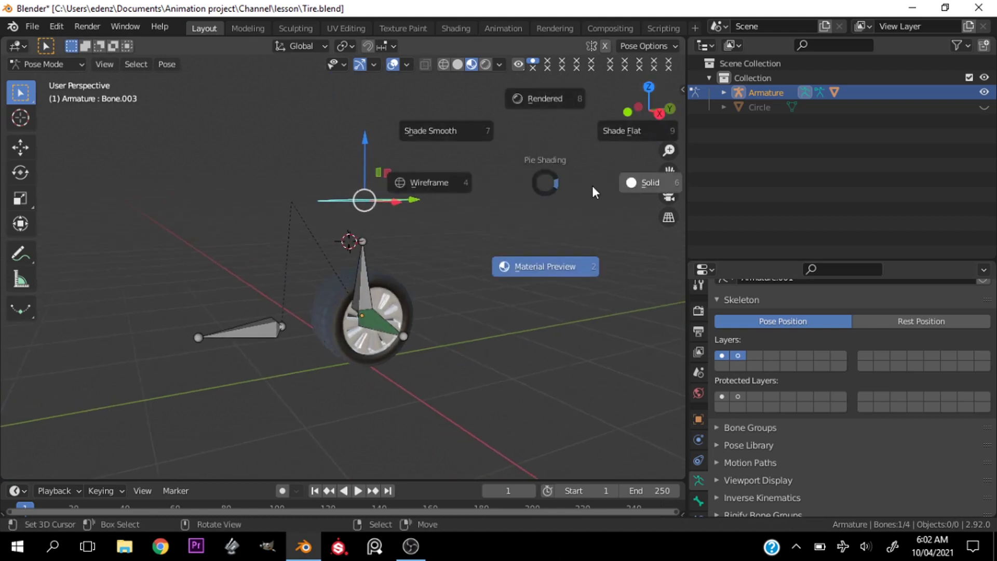
click(592, 185)
scroll(412, 298, up, 3)
scroll(377, 322, down, 2)
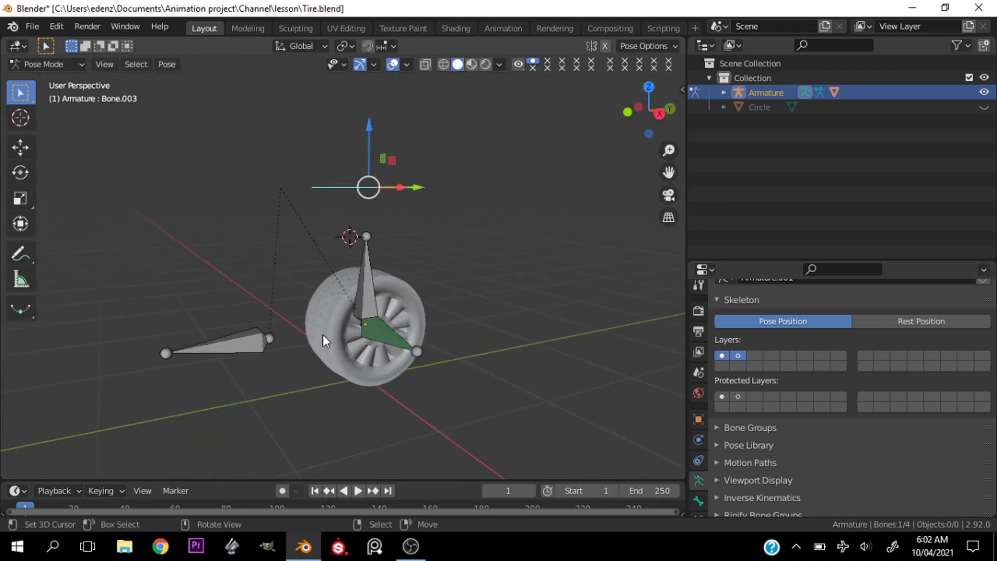
Return to Object Mode, select the tire, and view it from the Right orthographic side
key(ctrl+Tab)
click(239, 317)
click(319, 319)
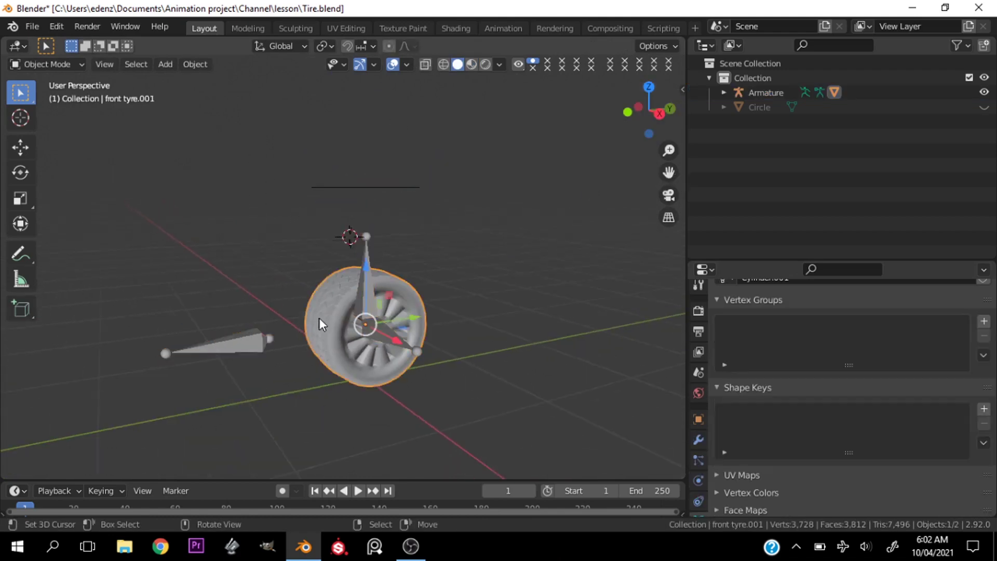
drag(649, 110, 657, 109)
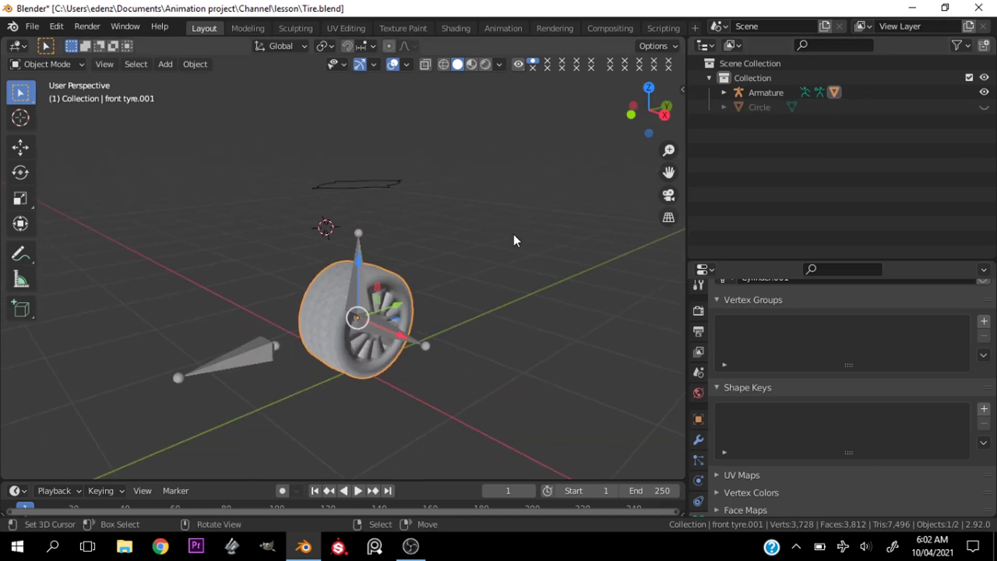
key(grave)
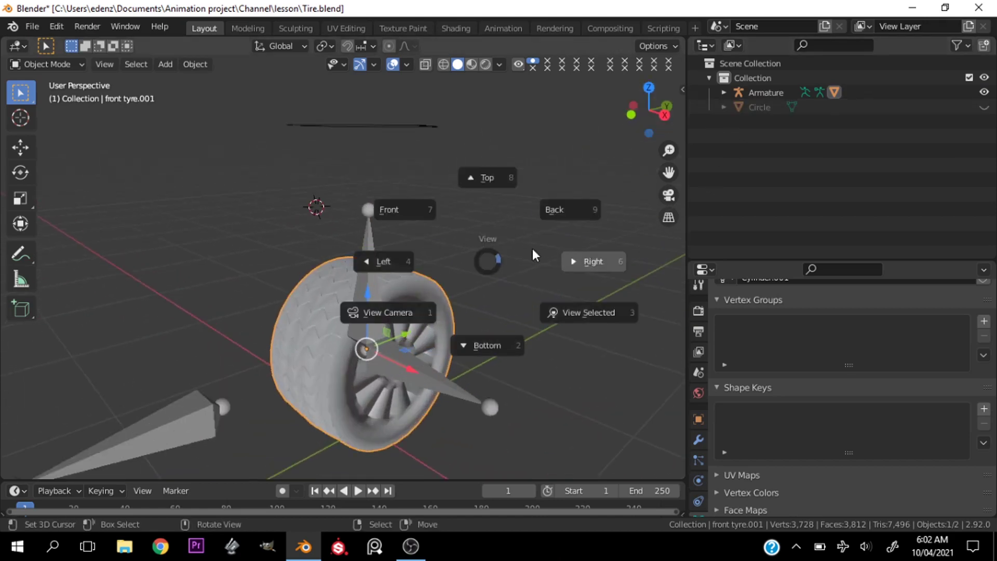
click(563, 262)
scroll(559, 268, down, 2)
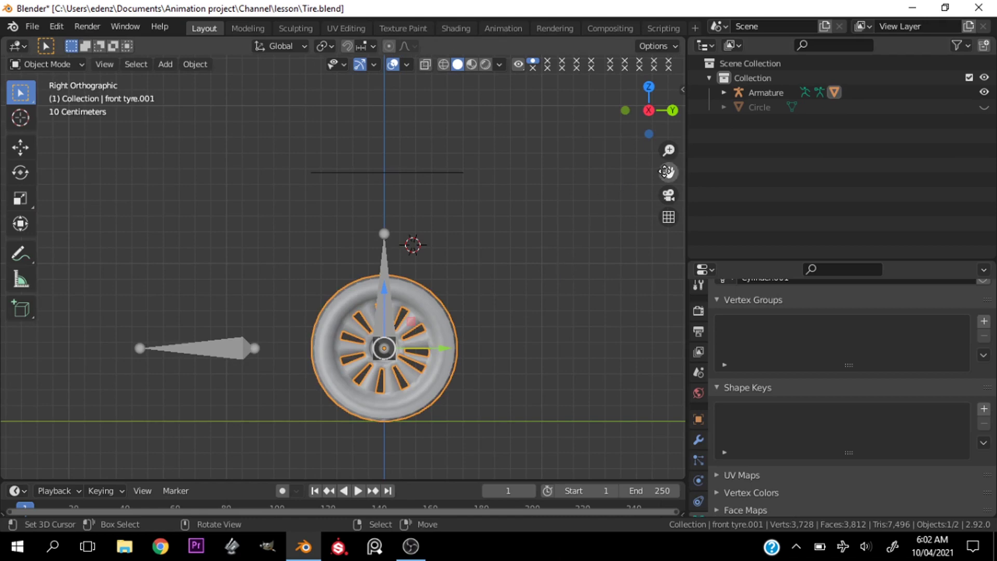
drag(666, 172, 650, 152)
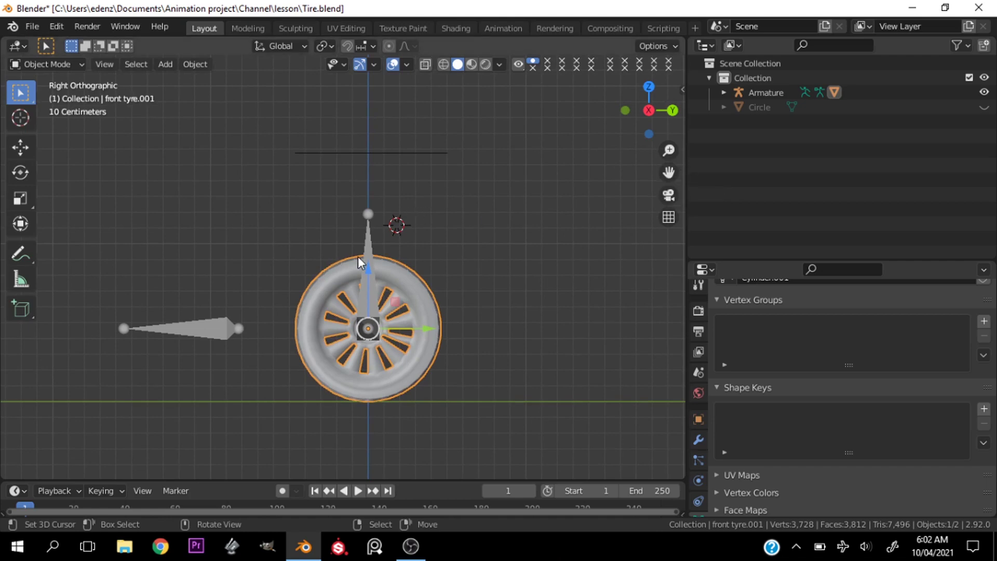
Delete the old armature
click(370, 239)
key(x)
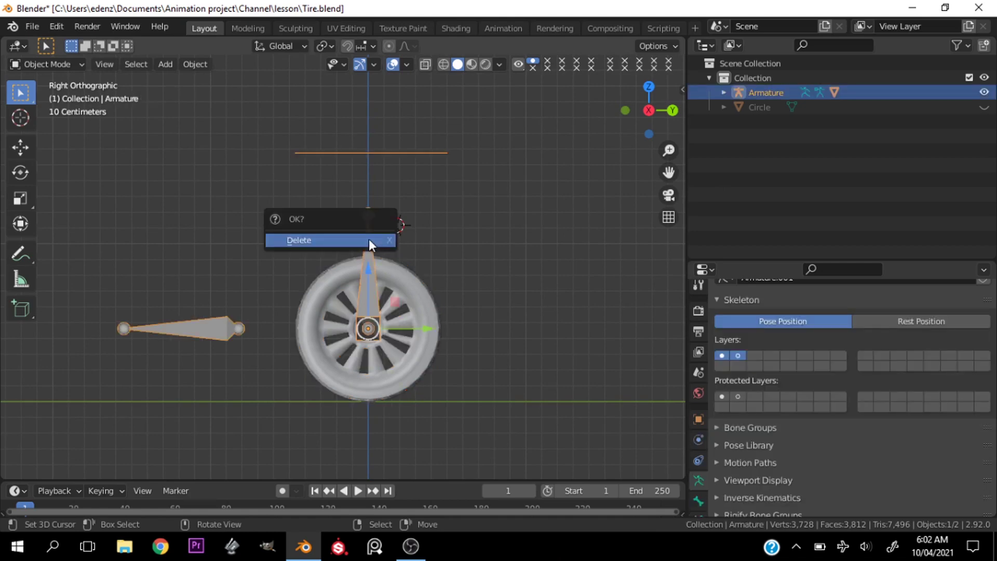
click(369, 239)
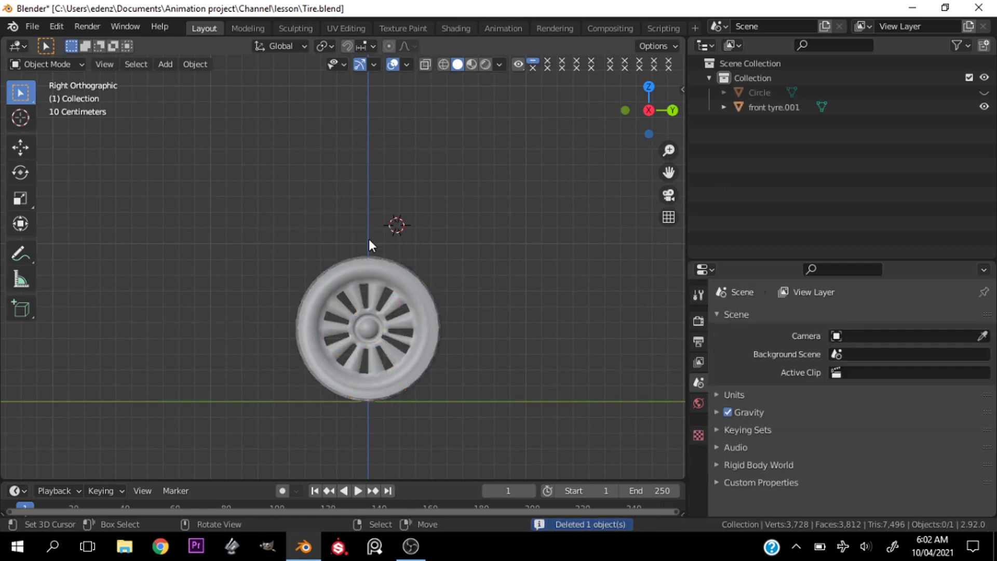
Select the tire and snap the 3D cursor to its centre
click(374, 315)
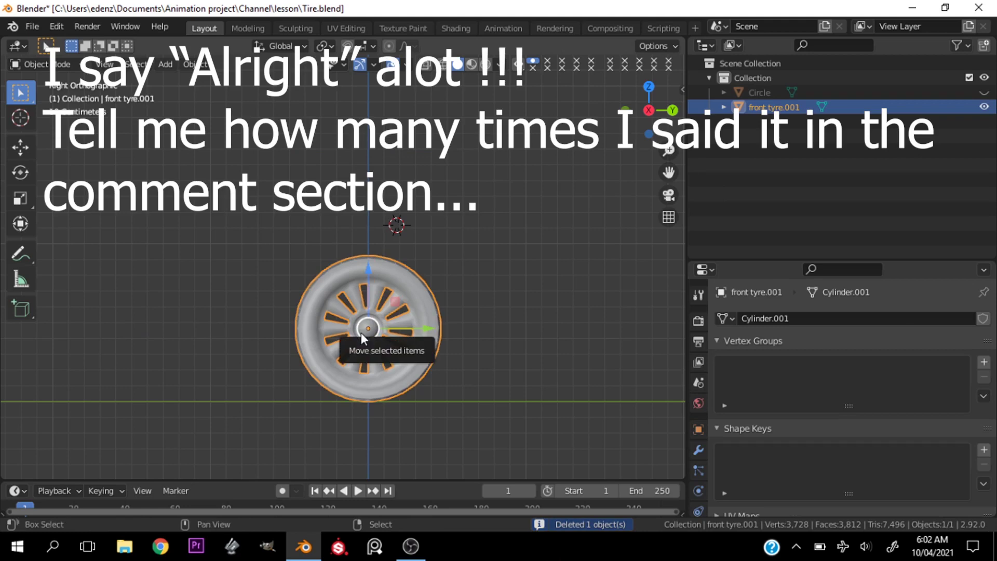
key(shift+s)
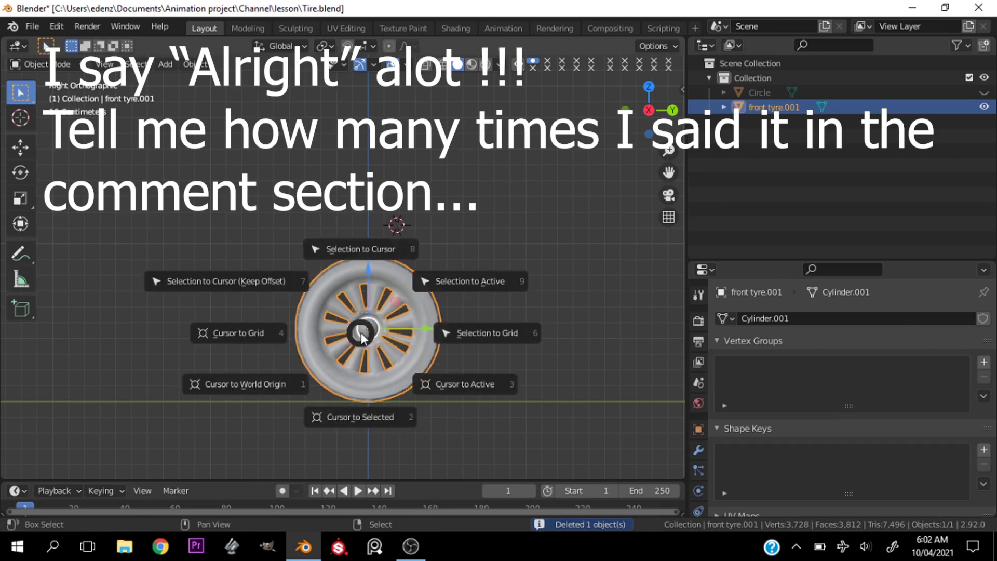
click(361, 427)
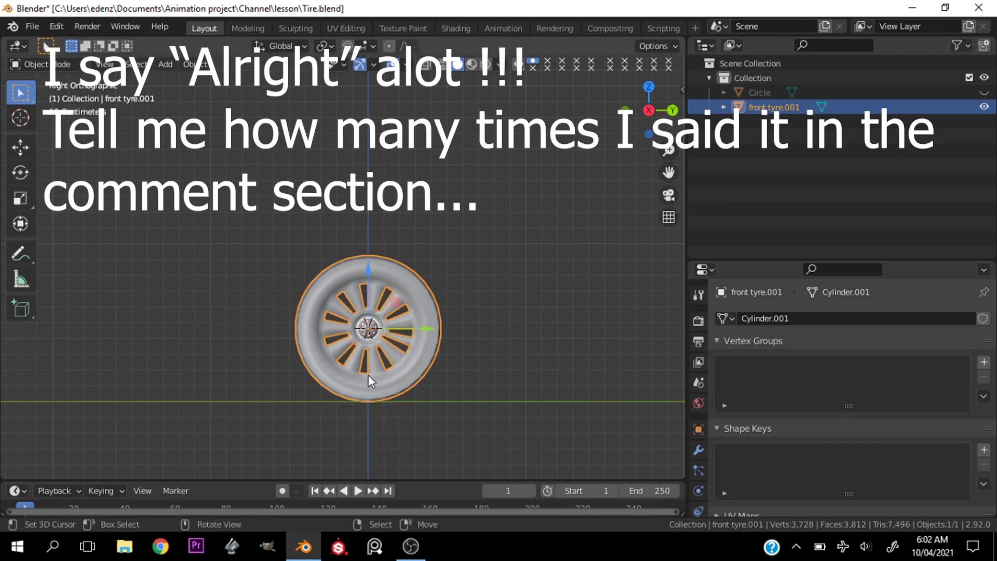
scroll(378, 336, up, 3)
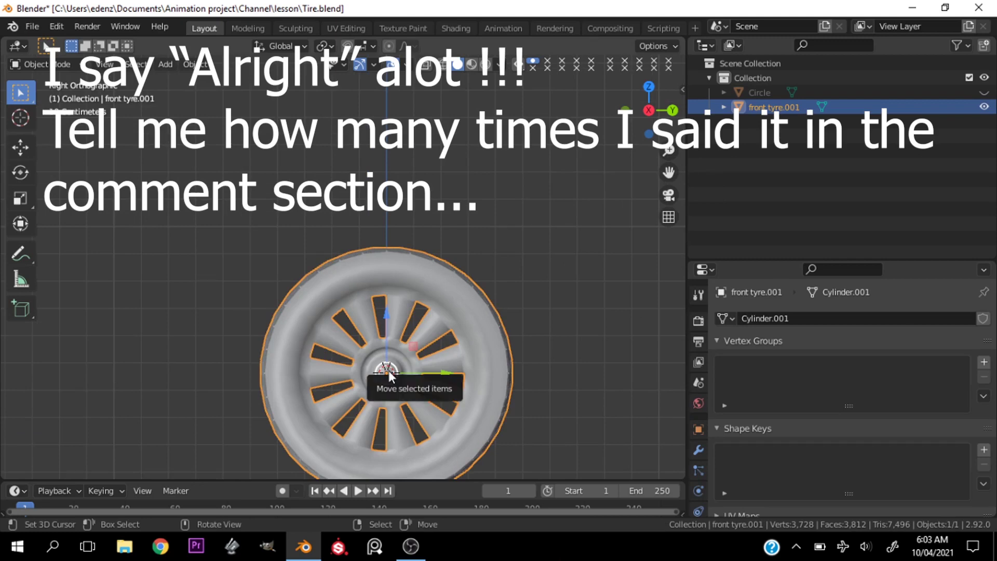
scroll(389, 370, down, 2)
drag(375, 340, 393, 341)
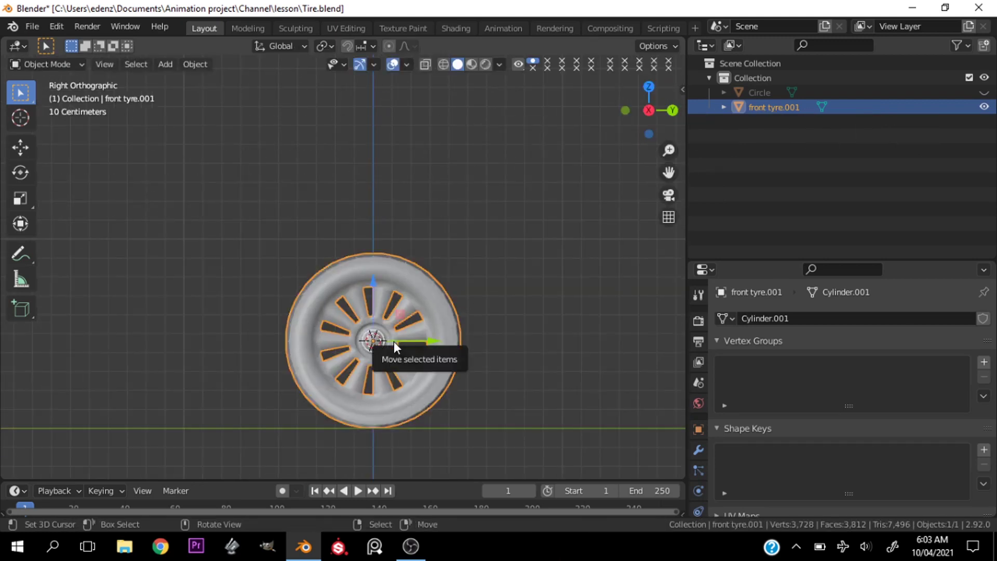
key(shift+a)
mouse_move(393, 341)
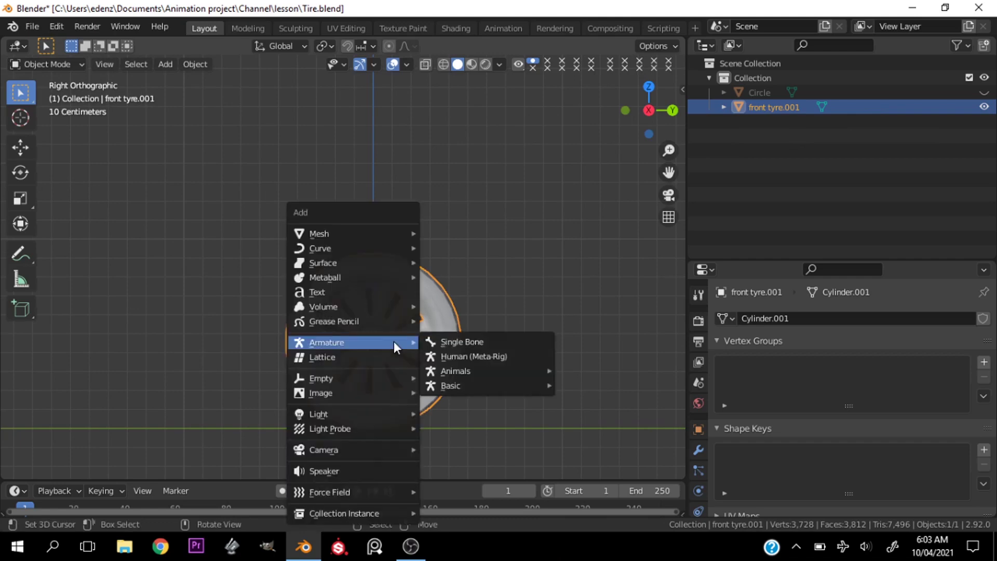
Add a single-bone armature at the tire and lower its tip along Z in Edit Mode
click(459, 343)
drag(669, 172, 646, 172)
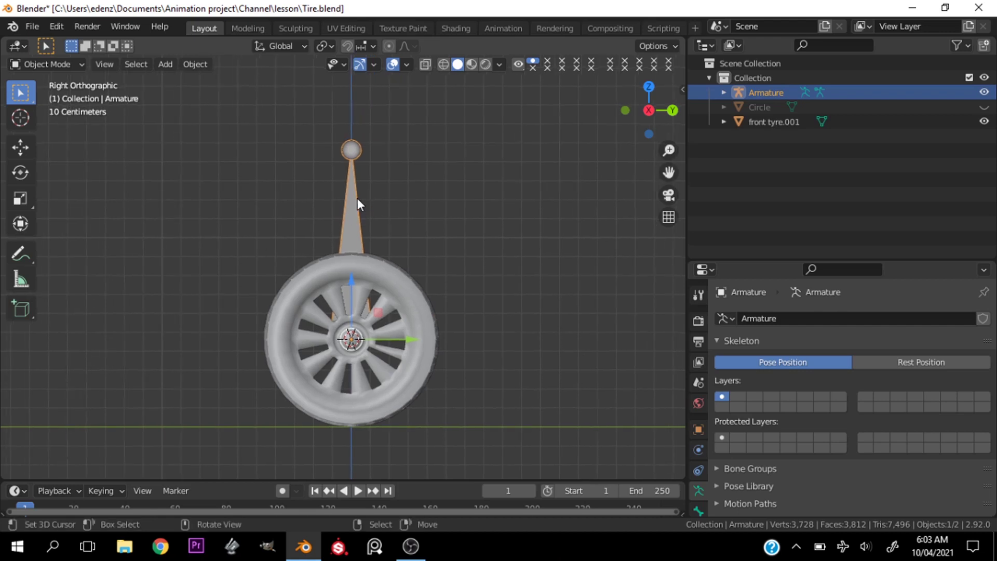
key(Tab)
click(351, 150)
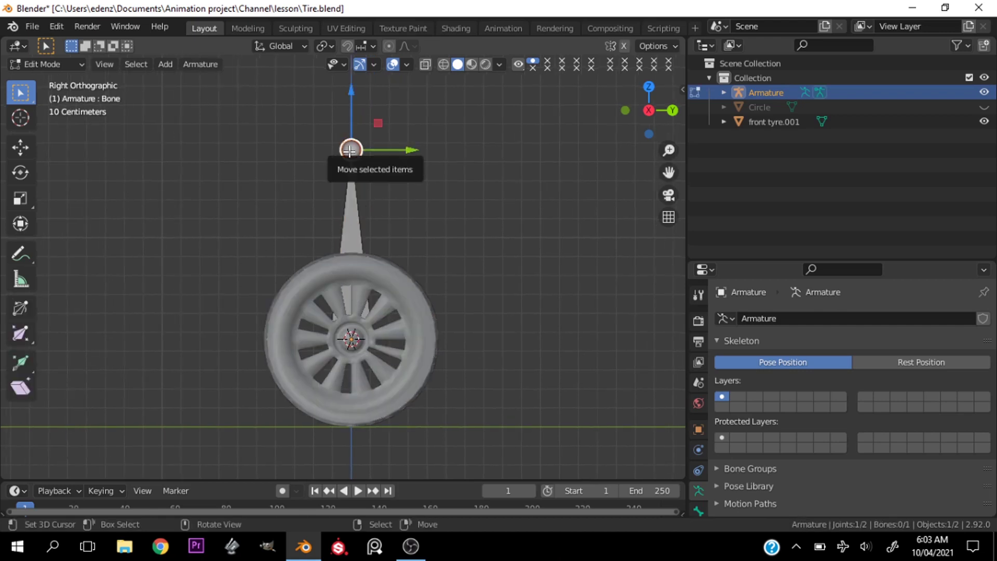
drag(349, 151, 347, 192)
key(z)
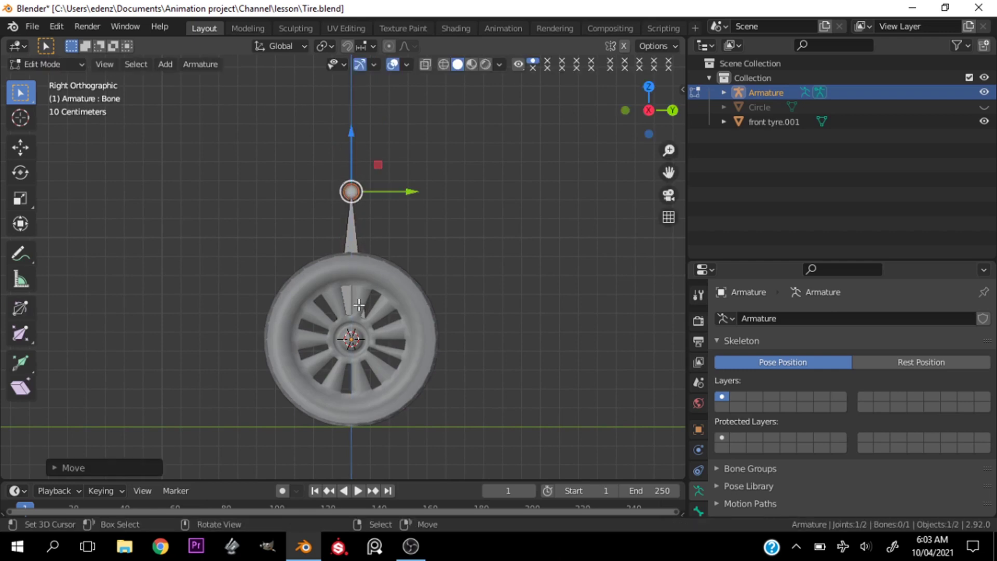
Enable In Front under Viewport Display in Object Properties and select the bone
click(694, 430)
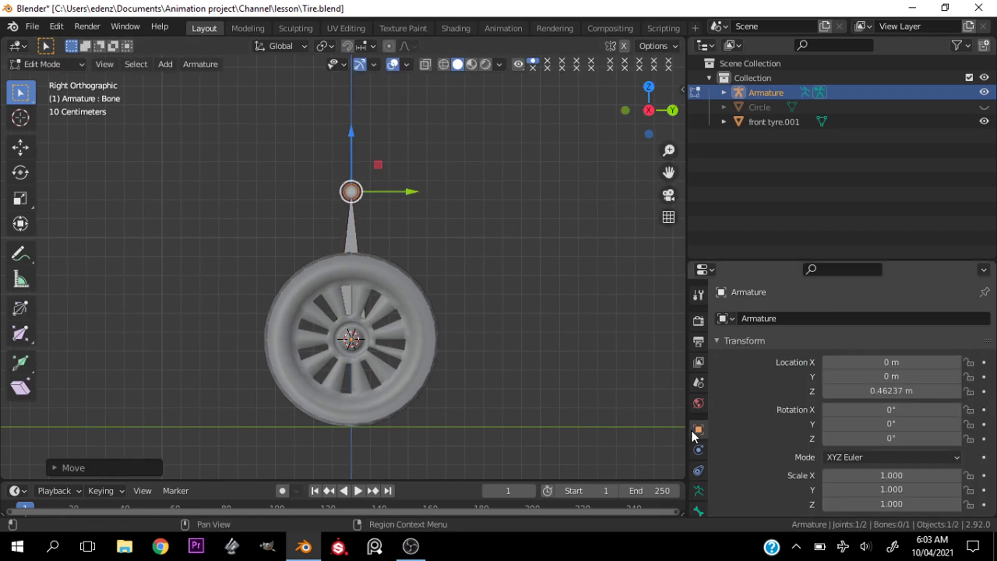
scroll(728, 416, down, 10)
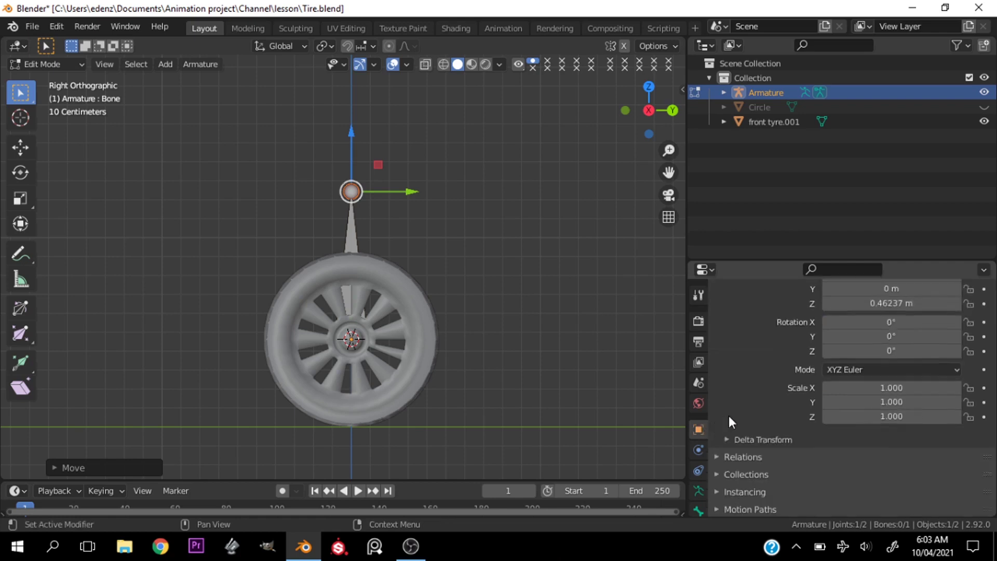
click(826, 450)
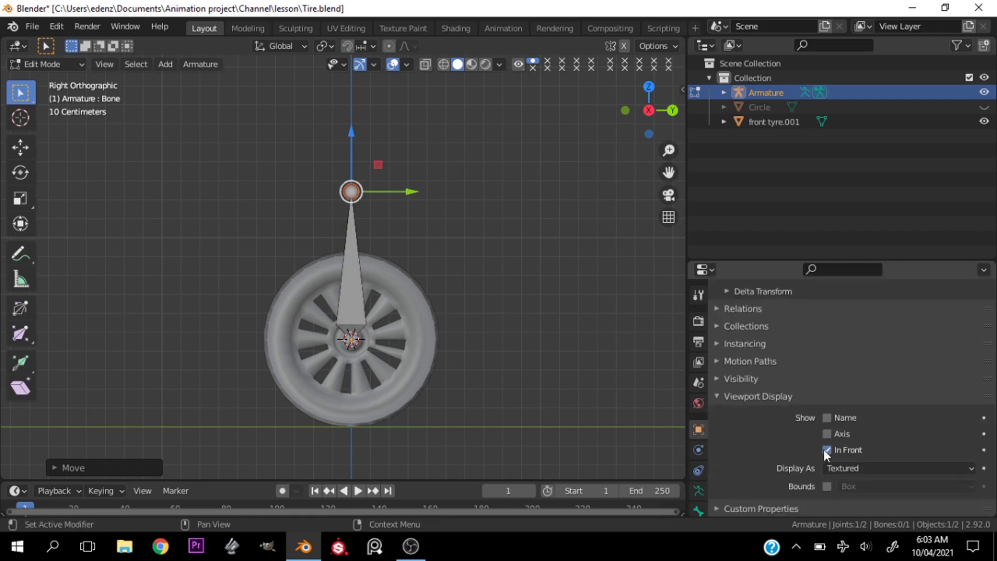
click(348, 267)
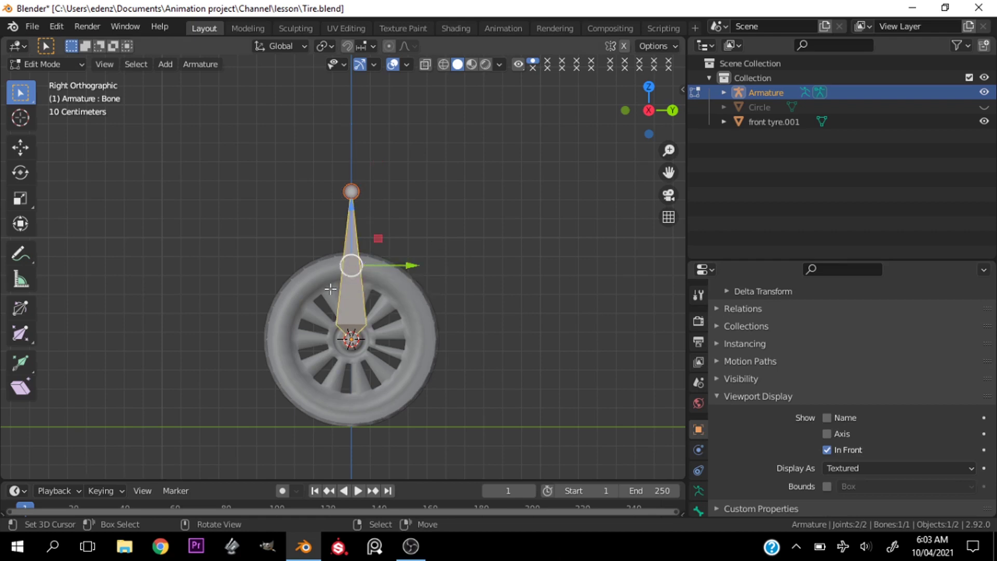
Try rotating and duplicating the bone with rx90, cancelling both attempts
key(r)
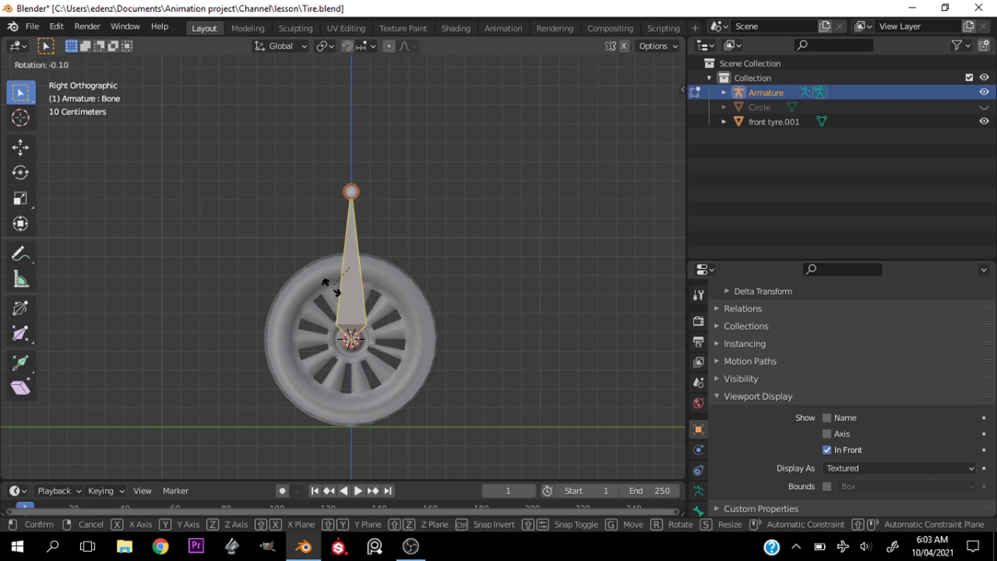
right_click(331, 288)
key(shift+d)
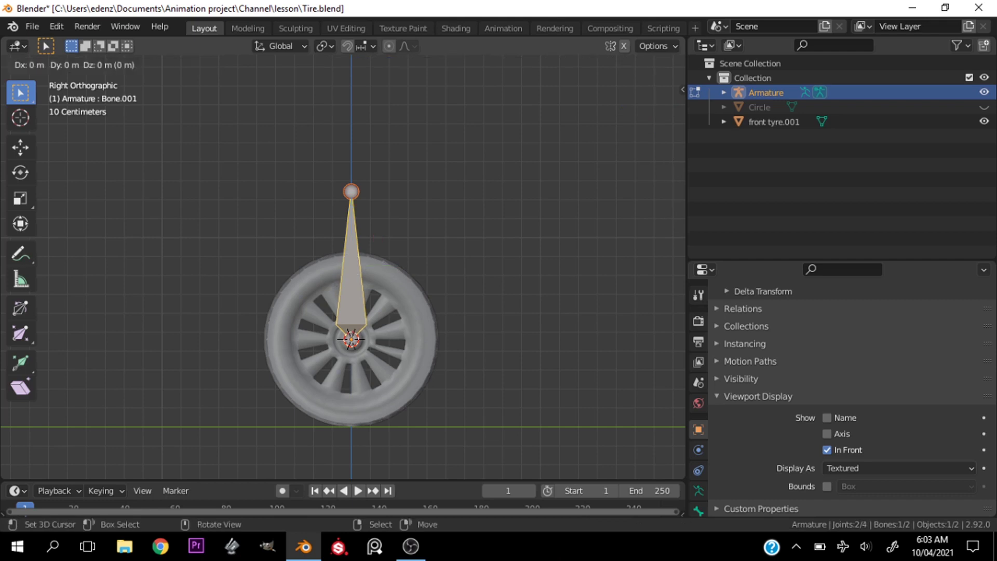
text(rx90)
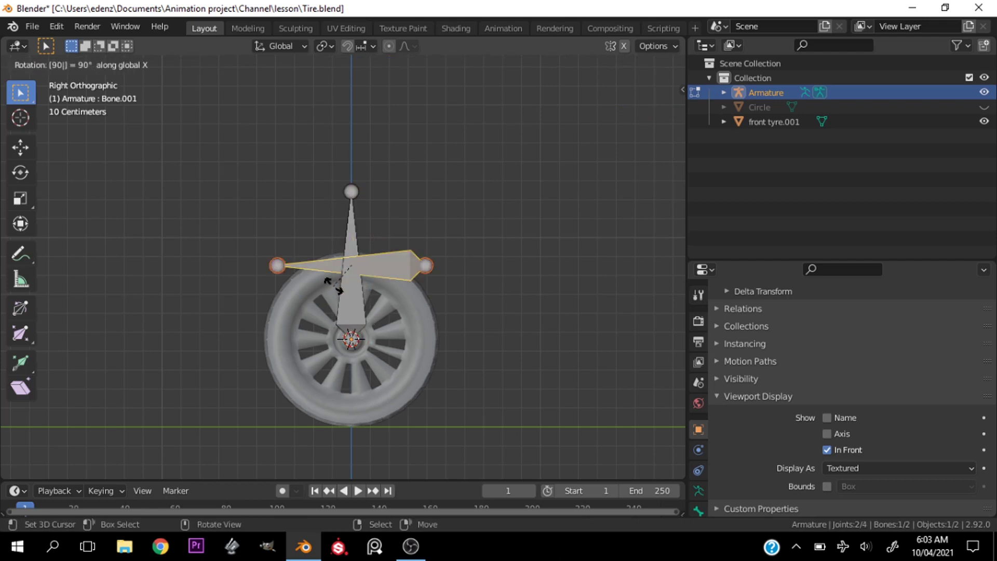
key(Escape)
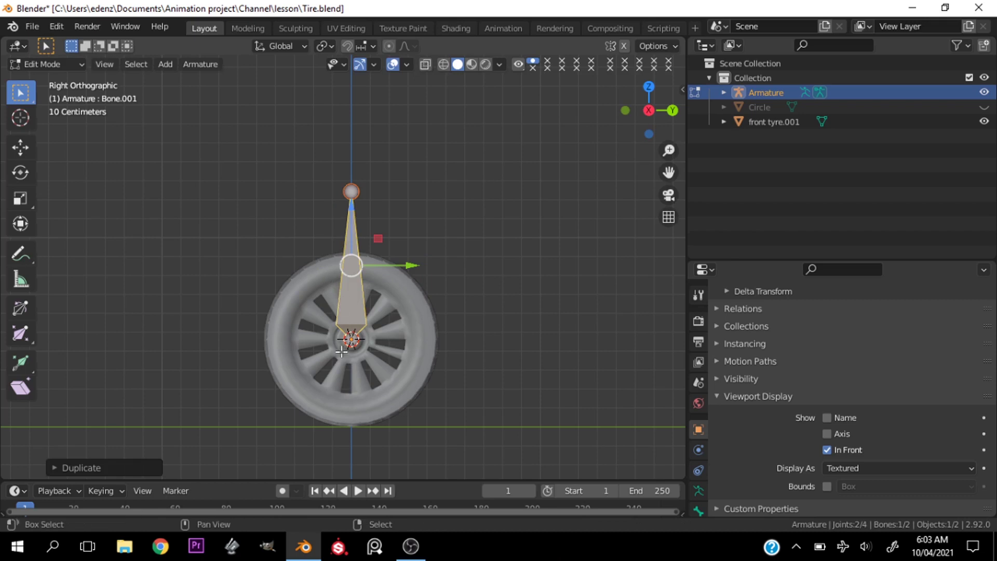
key(shift+s)
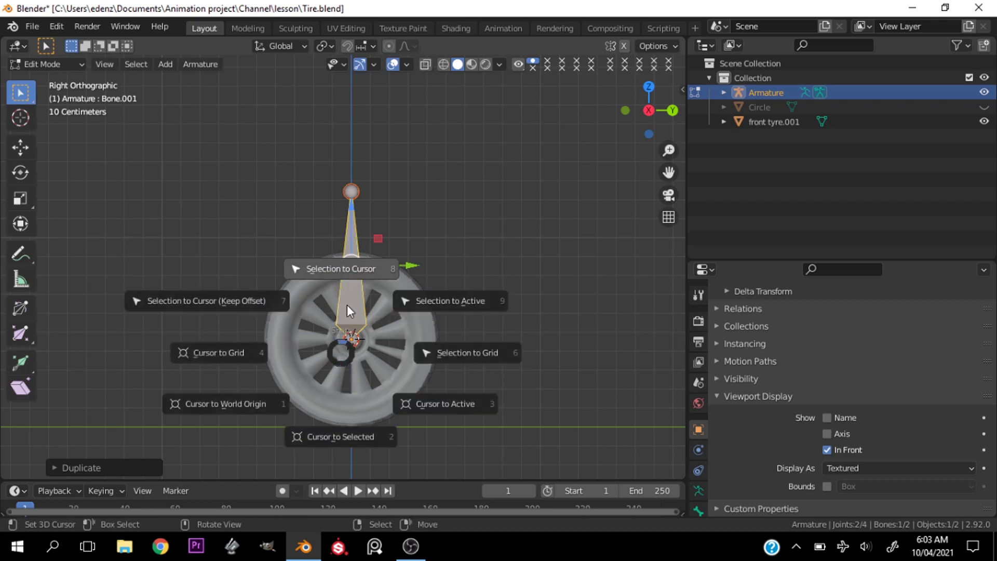
click(347, 379)
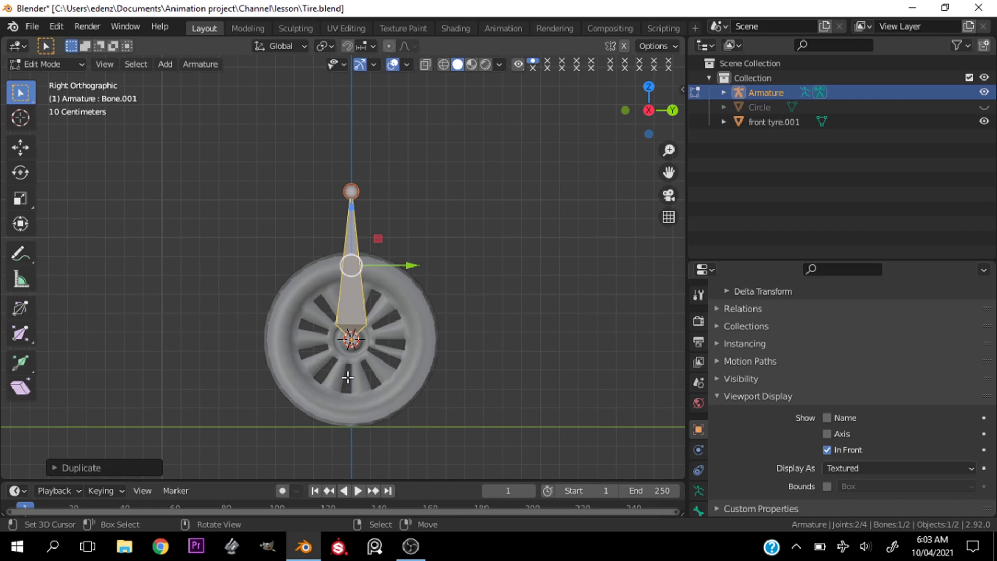
Snap the 3D cursor to the front tyre.001 wheel and set the pivot to Active Element
key(Tab)
click(352, 373)
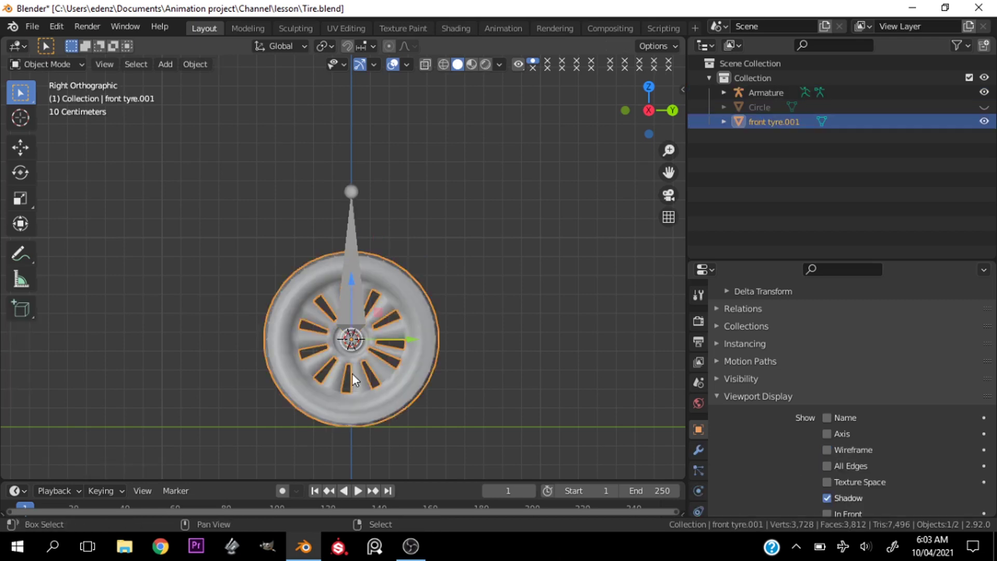
key(shift+s)
click(342, 439)
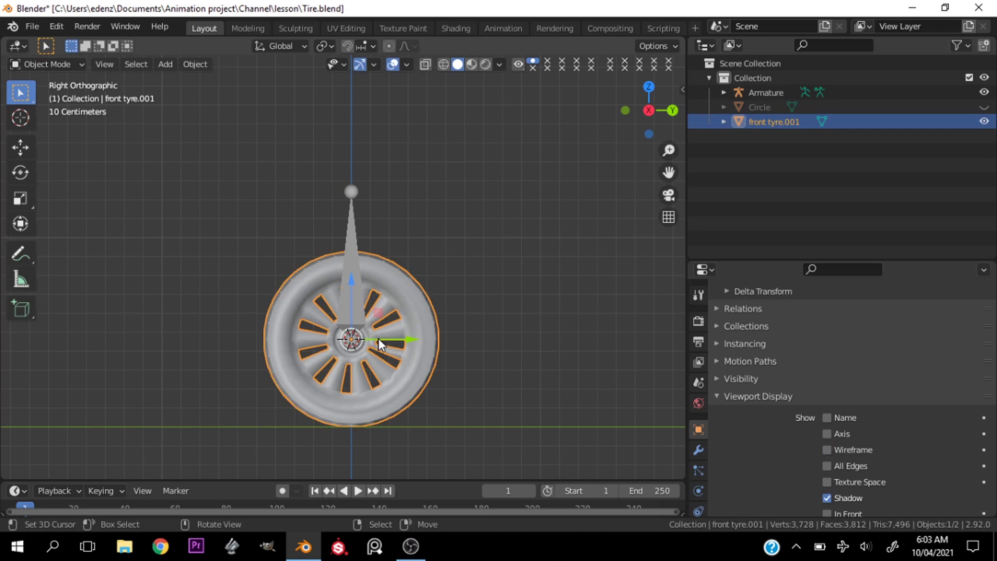
key(period)
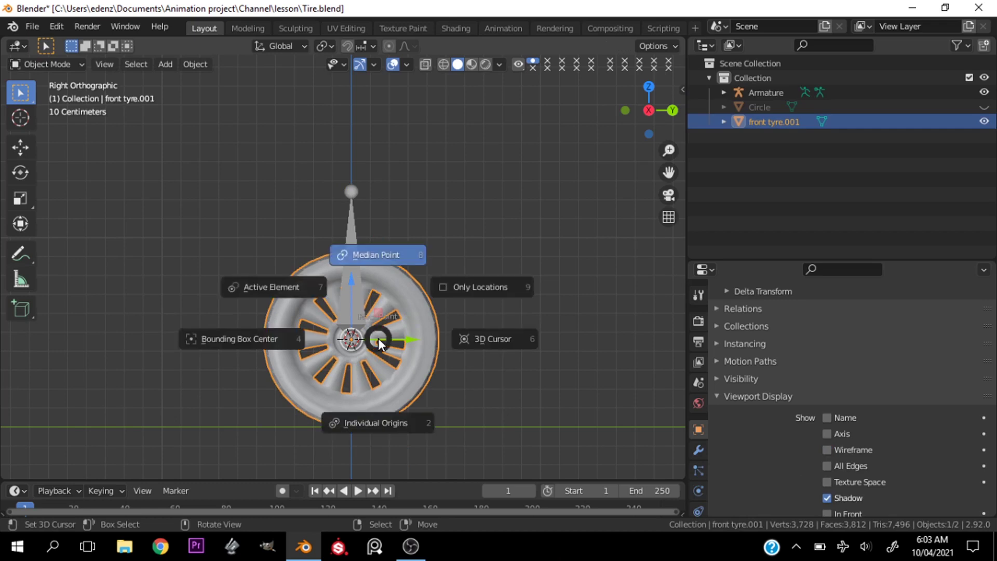
click(460, 339)
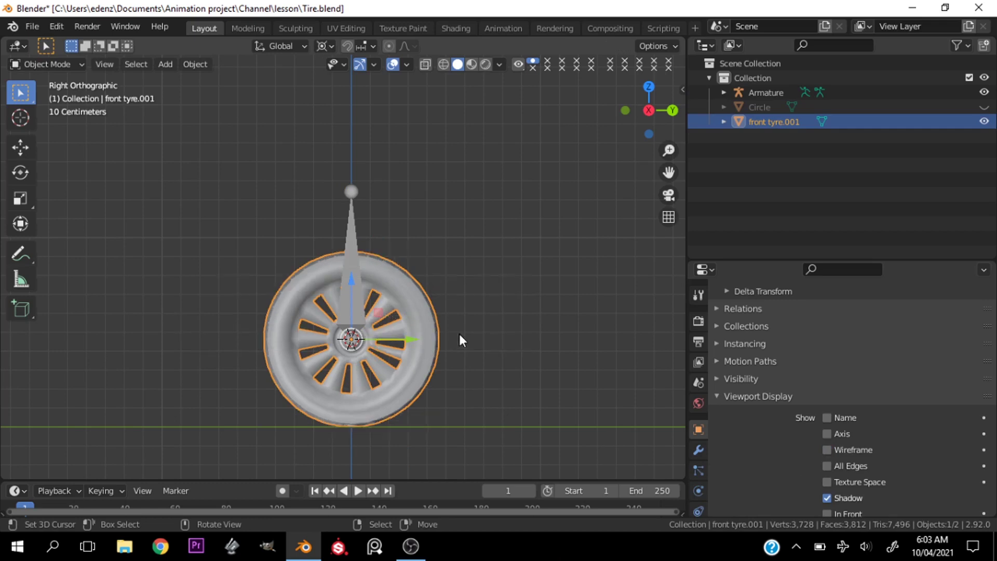
click(322, 47)
click(332, 127)
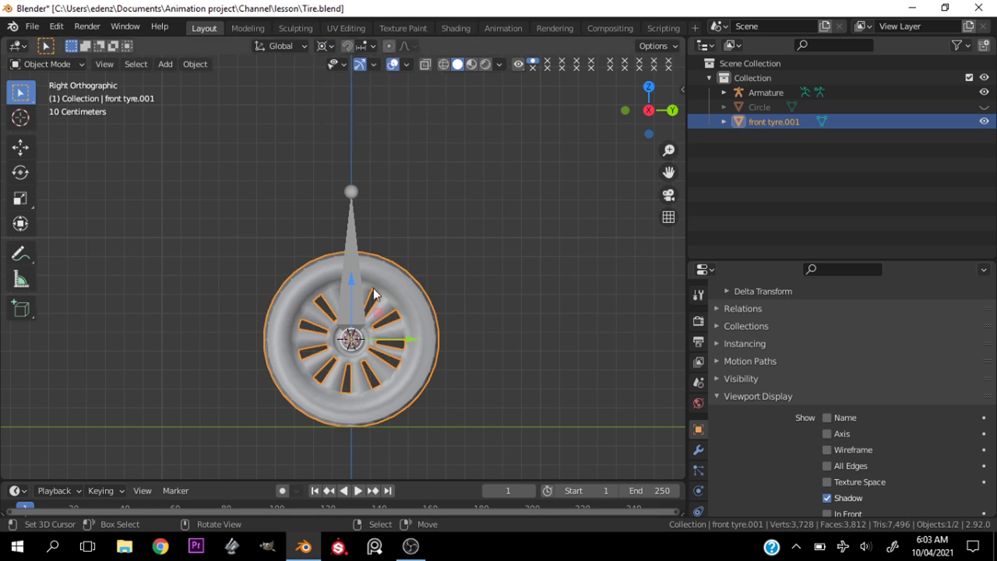
In Edit Mode, rotate the duplicated bone Bone.001 90° on X to lie horizontally
click(354, 243)
key(Tab)
click(354, 243)
click(353, 242)
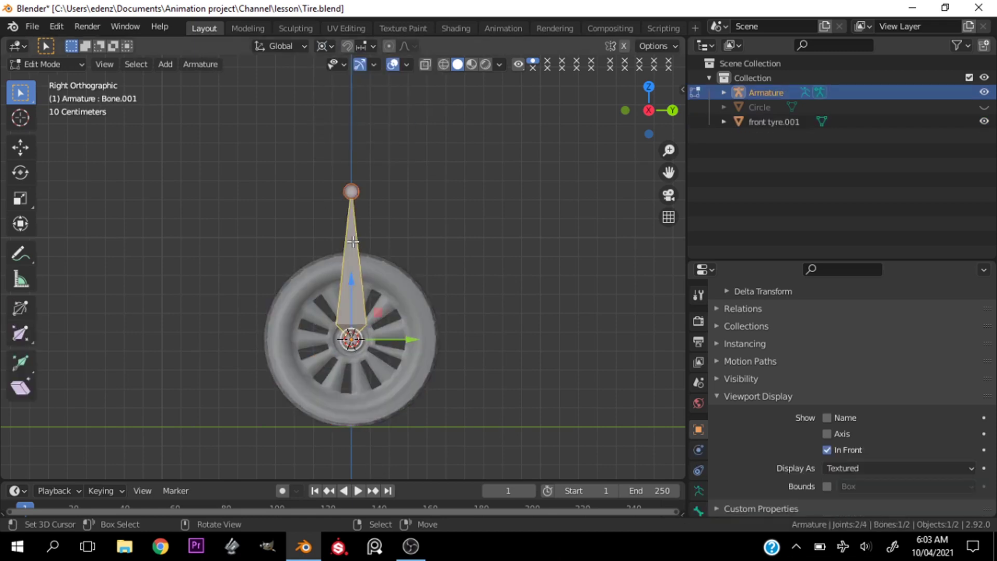
key(g)
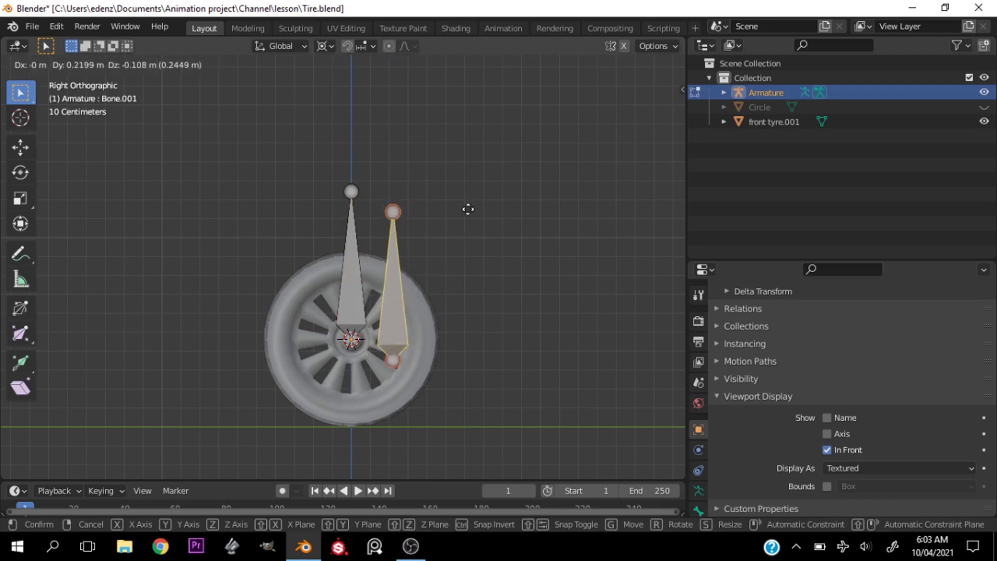
key(Escape)
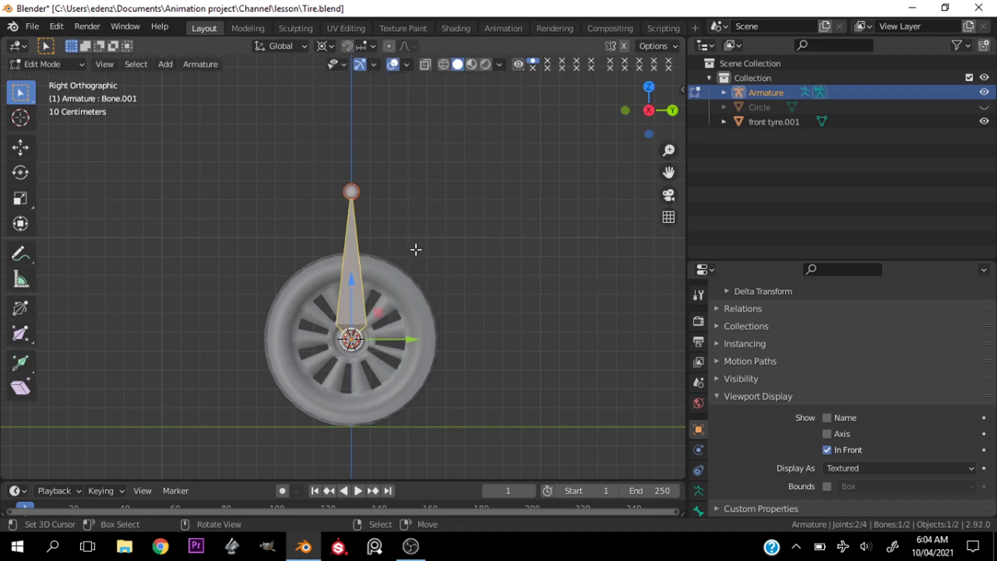
key(r)
text(x)
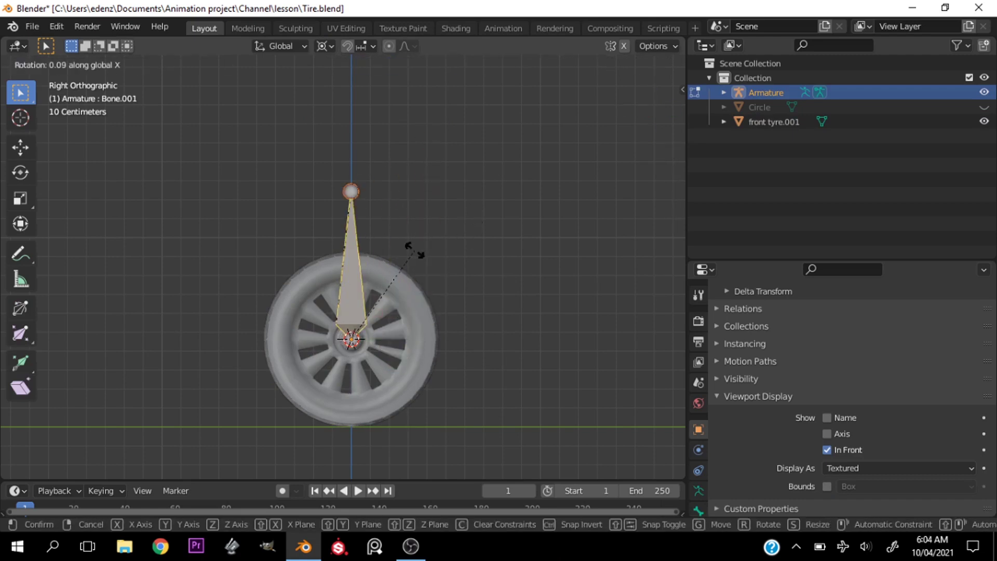
text(90)
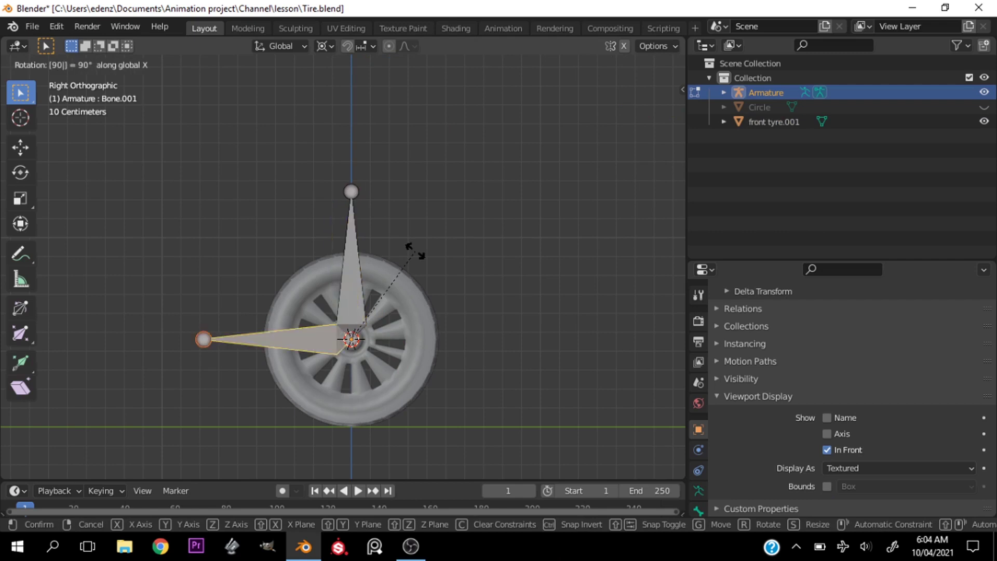
text(y)
key(Return)
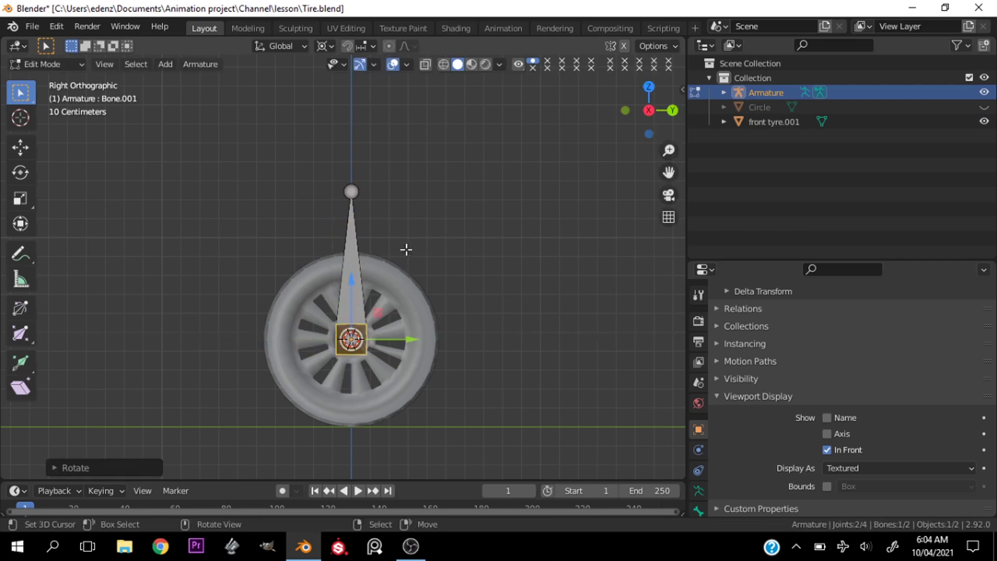
Duplicate the vertical bone, rotate the copy 90° on X, and move it -0.5 on Y
click(359, 259)
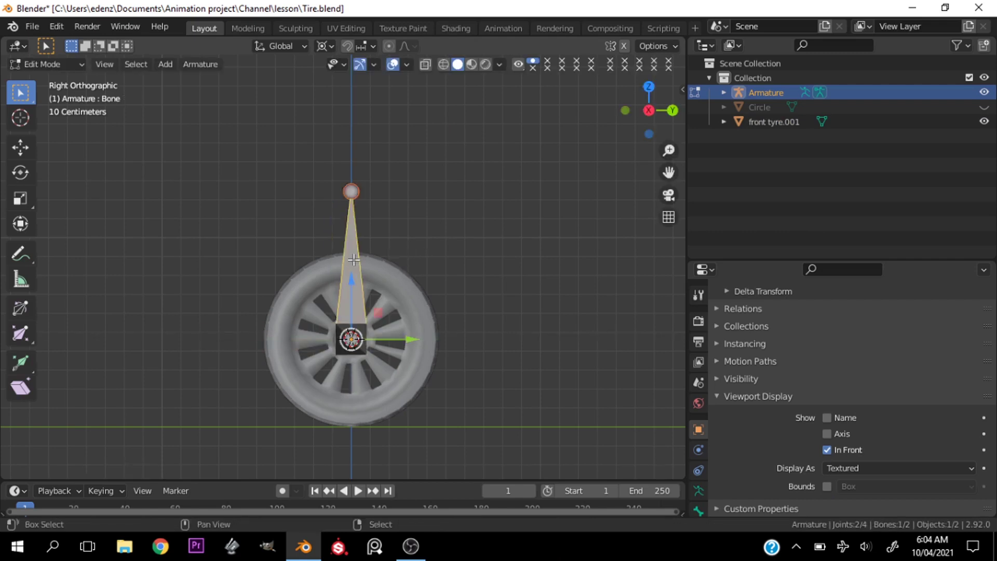
key(shift+d)
text(rx)
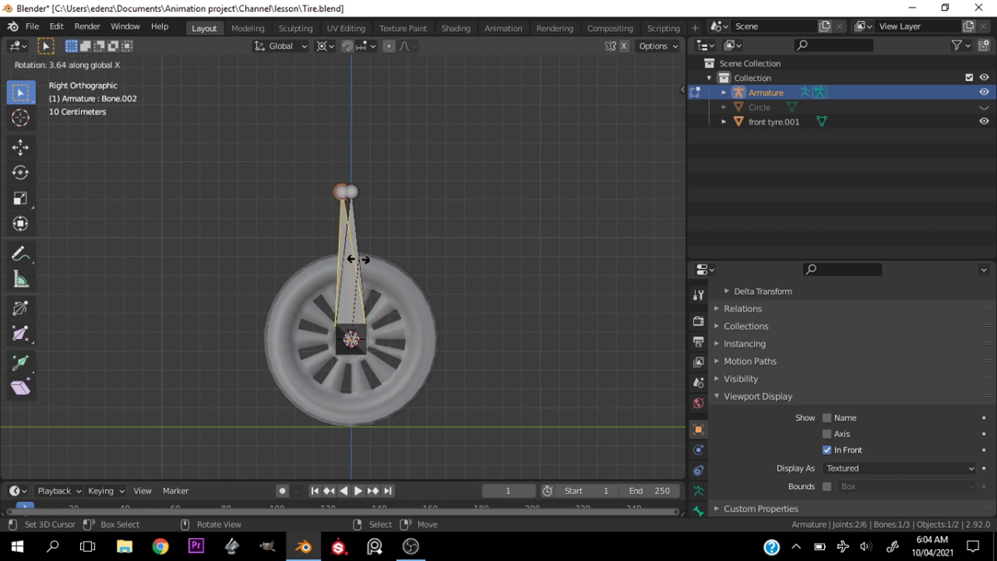
text(90)
key(Return)
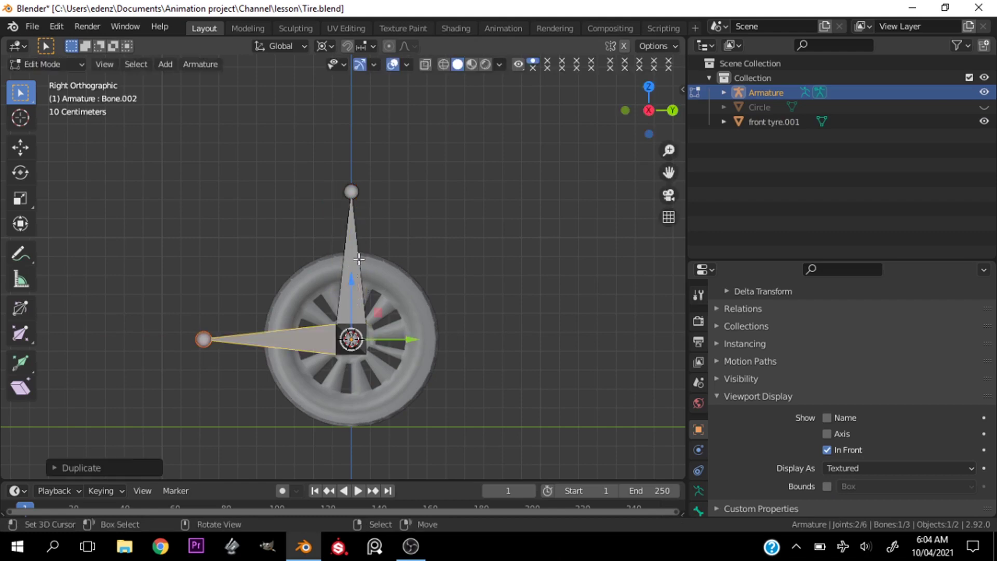
scroll(359, 259, down, 2)
text(gy)
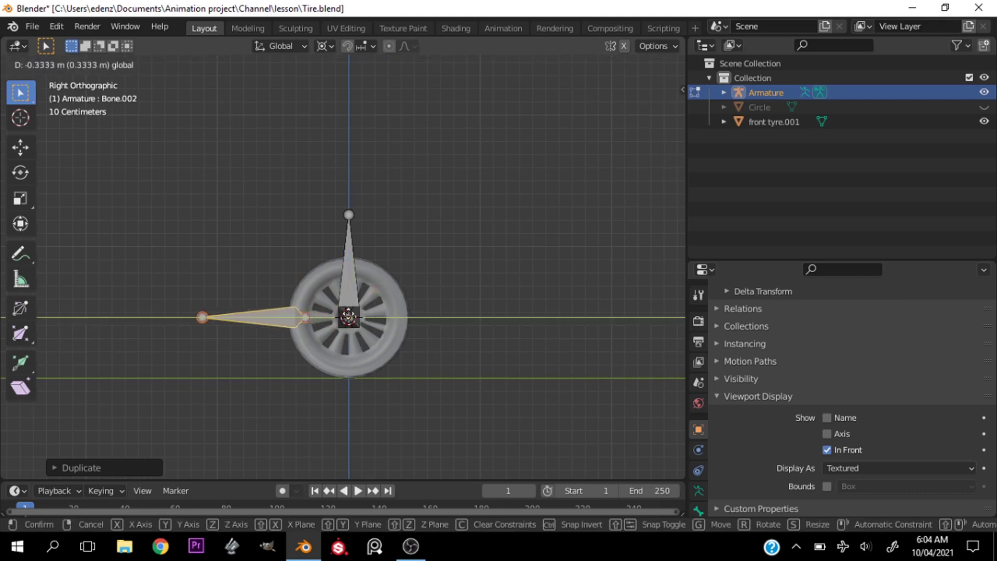
text(-0.5)
key(Return)
scroll(345, 310, down, 2)
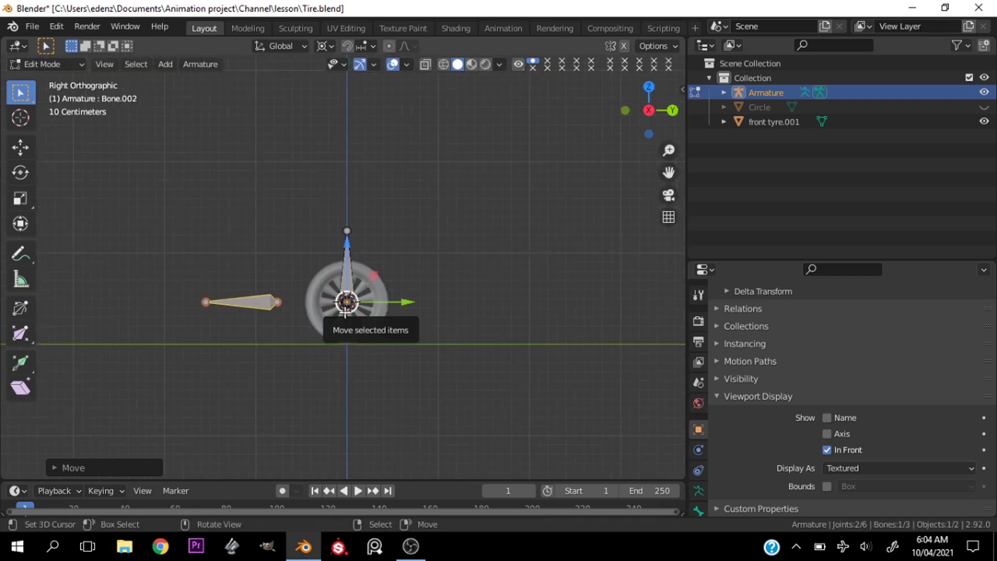
Duplicate the vertical bone above the wheel and rotate it 90° around the Median Point
click(347, 264)
scroll(348, 271, up, 2)
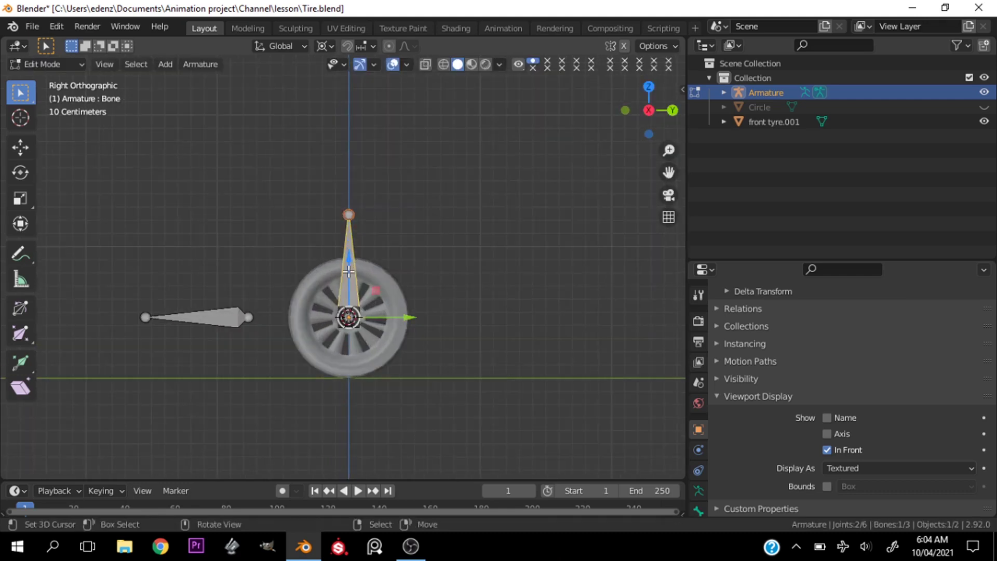
key(shift+d)
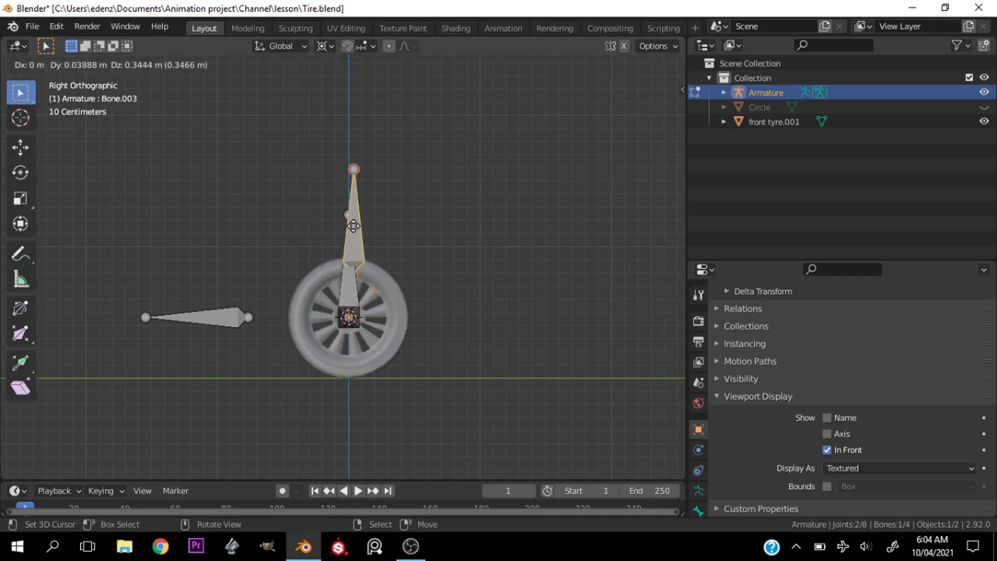
key(z)
click(358, 148)
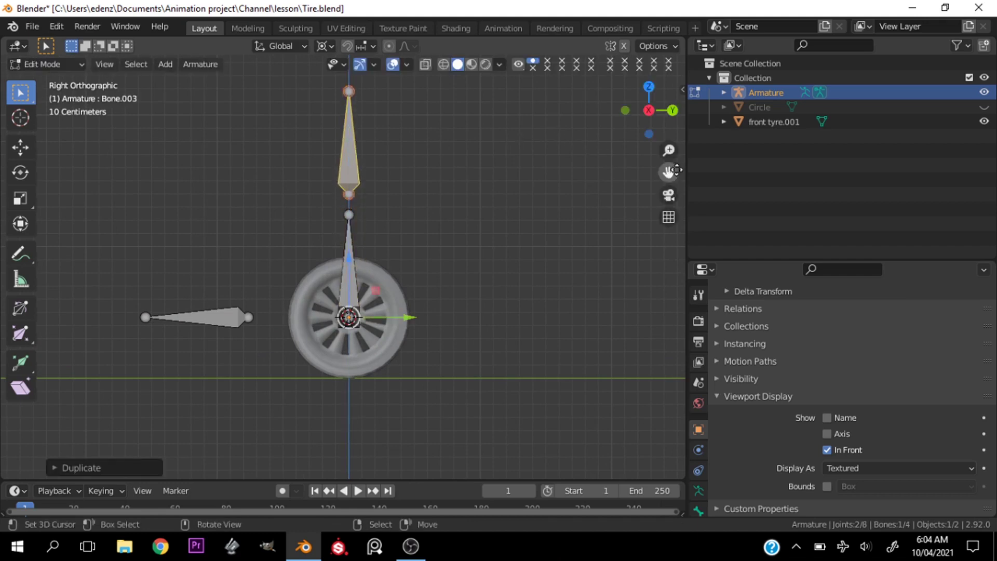
drag(668, 171, 650, 220)
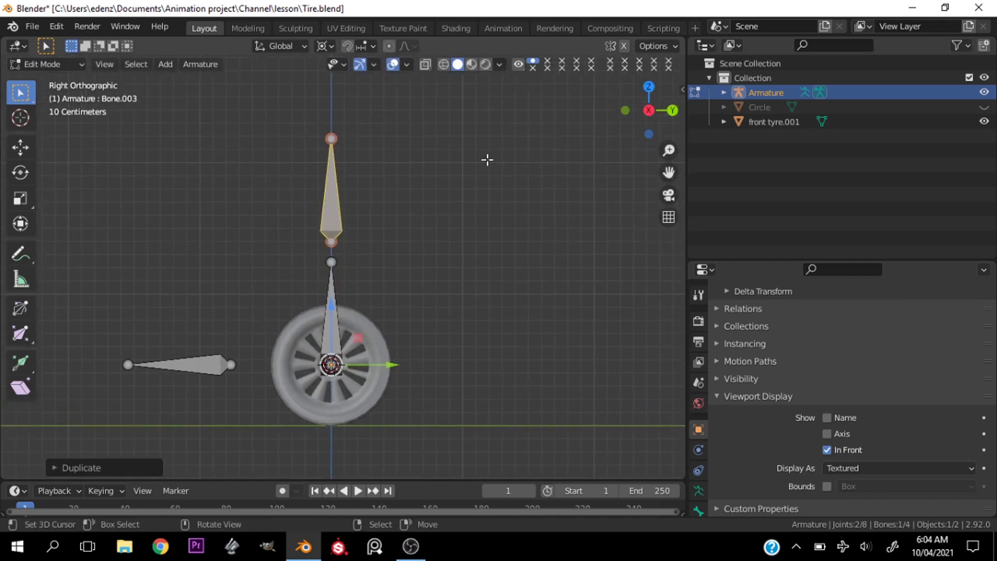
click(326, 47)
click(350, 116)
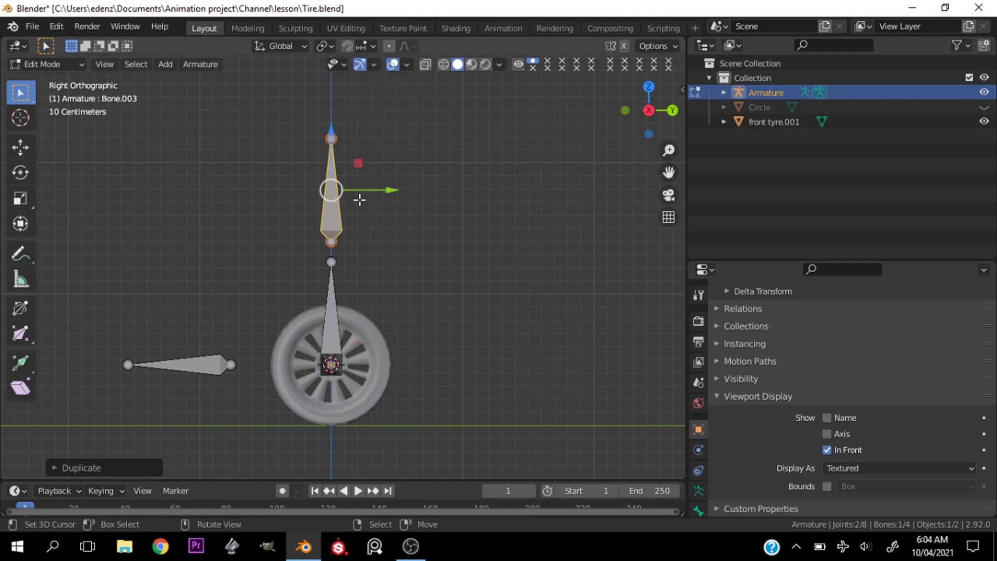
text(r90)
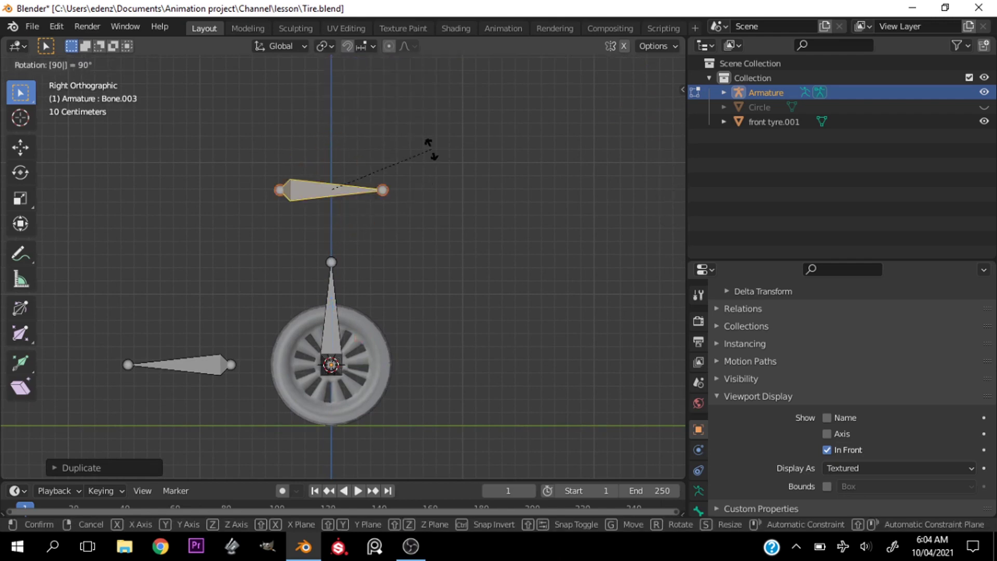
key(Return)
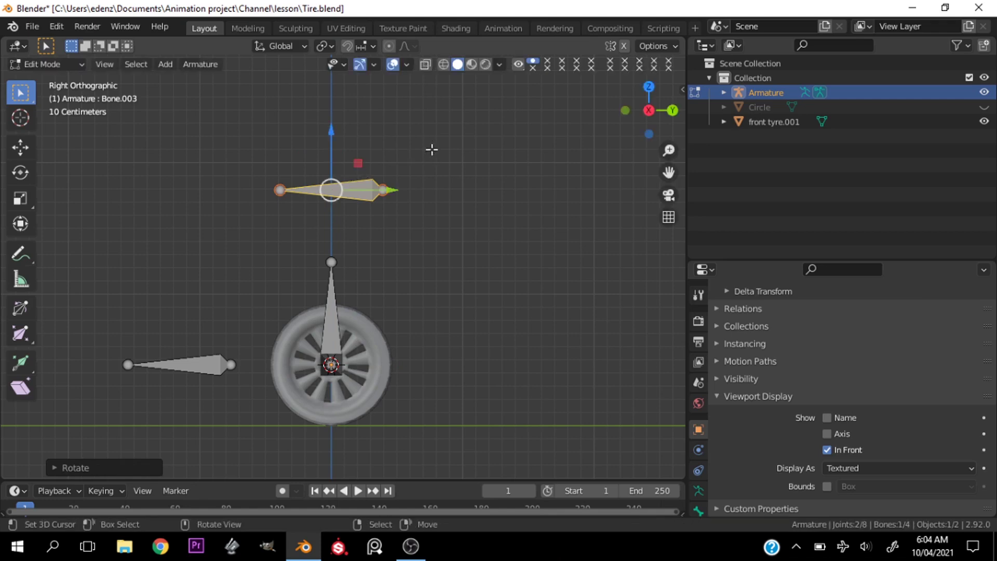
View the rig from the Right orthographic side
drag(647, 109, 521, 244)
key(grave)
click(504, 297)
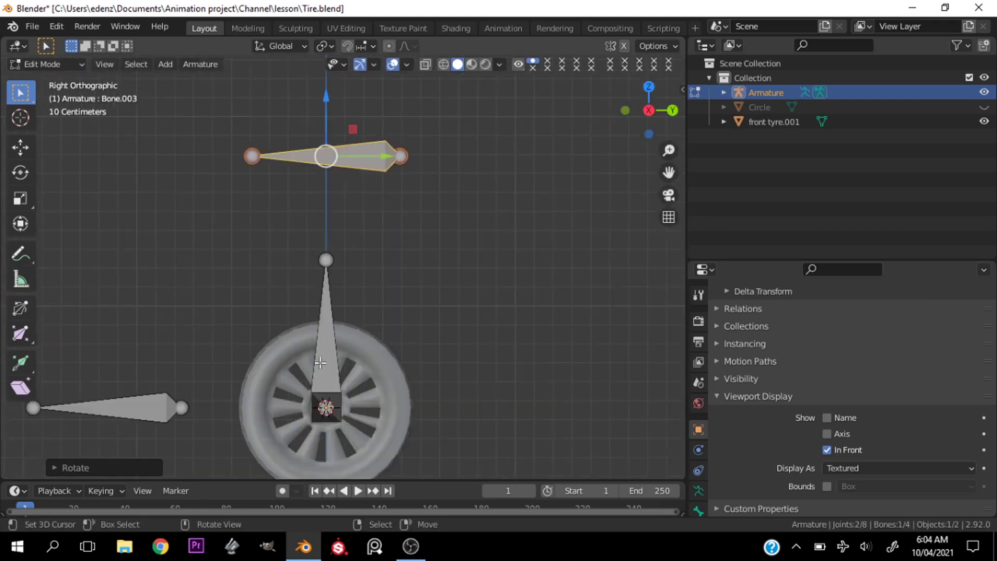
Parent the wheel-centre bone to the tall bone with Keep Offset
click(335, 381)
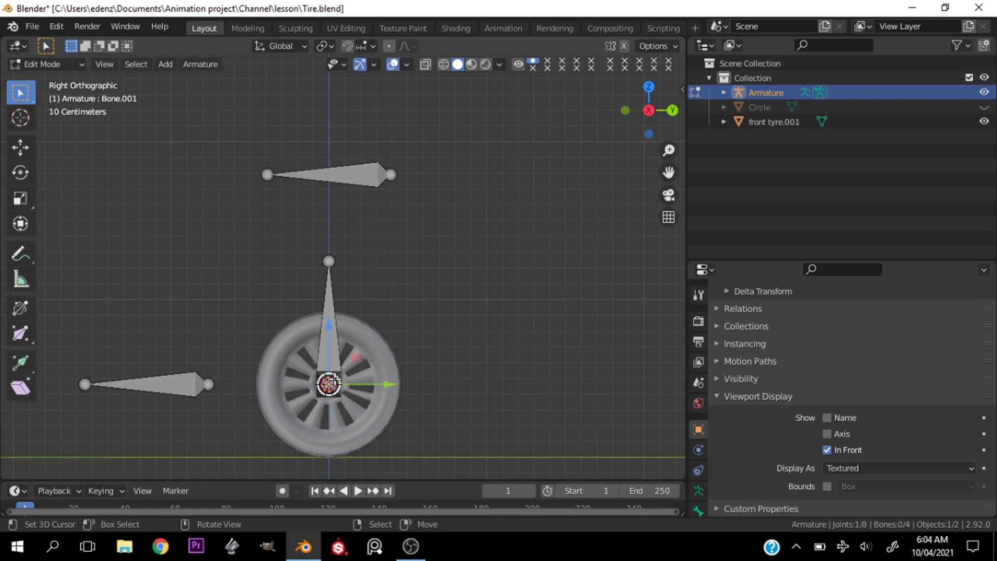
drag(649, 110, 389, 332)
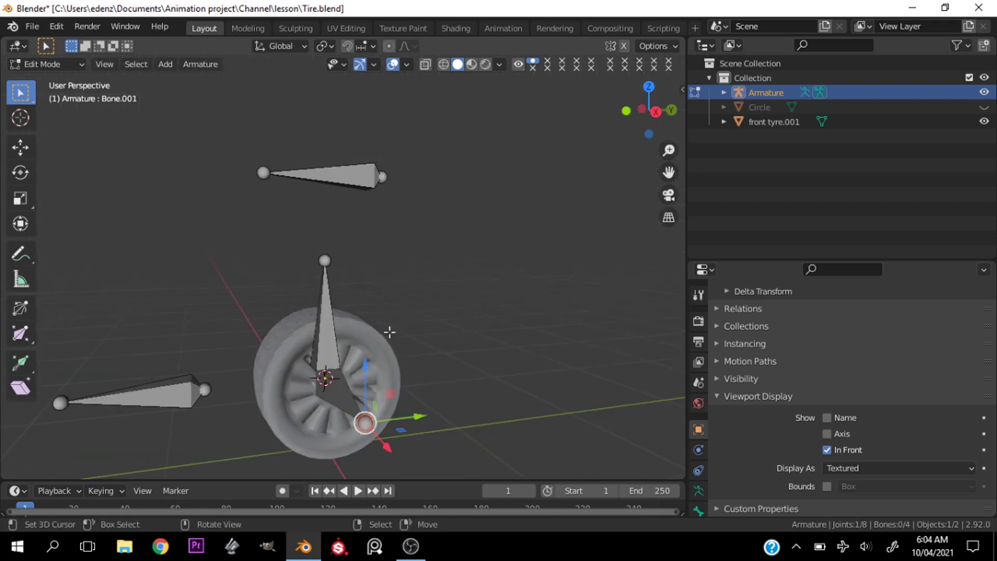
click(347, 390)
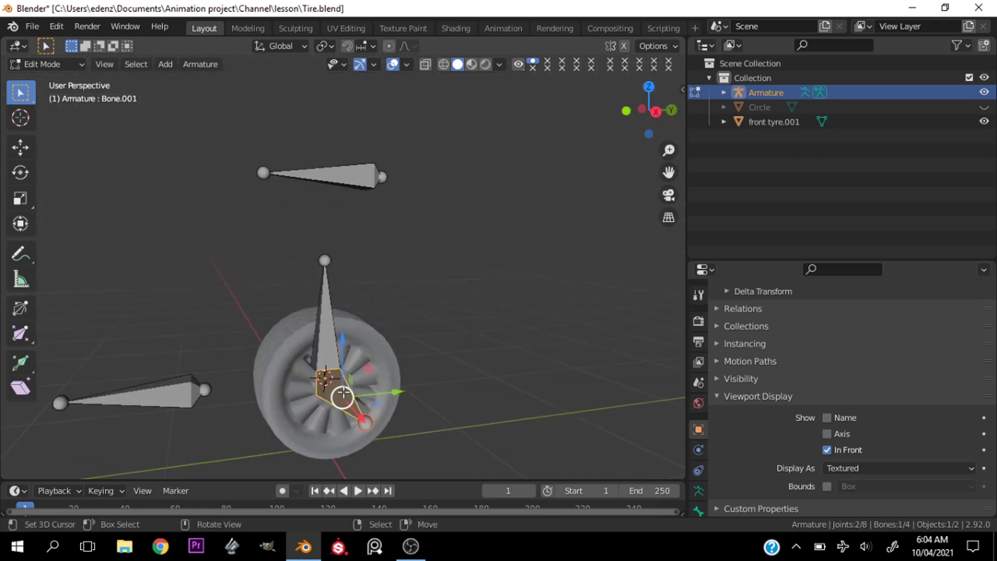
shift+click(330, 308)
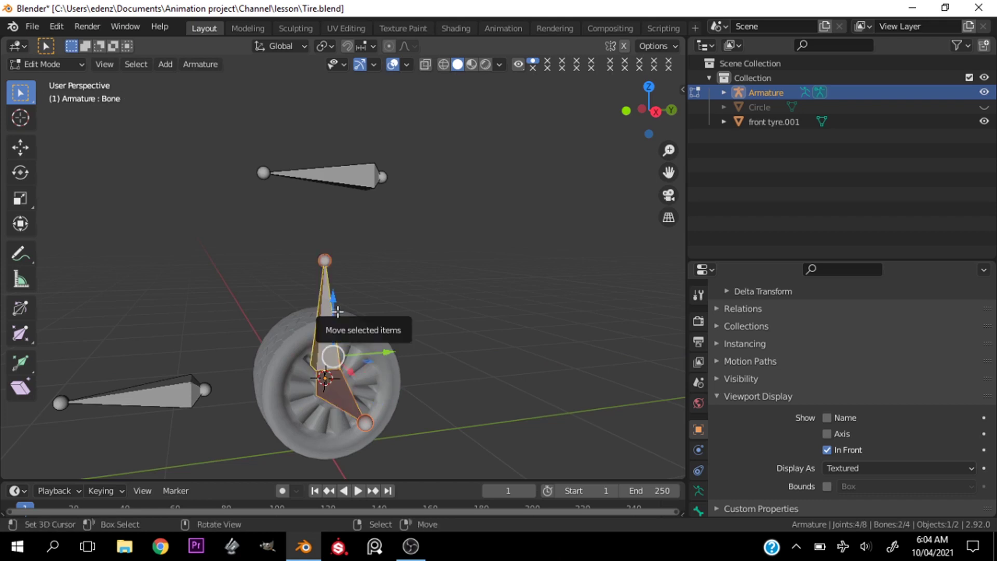
key(ctrl+p)
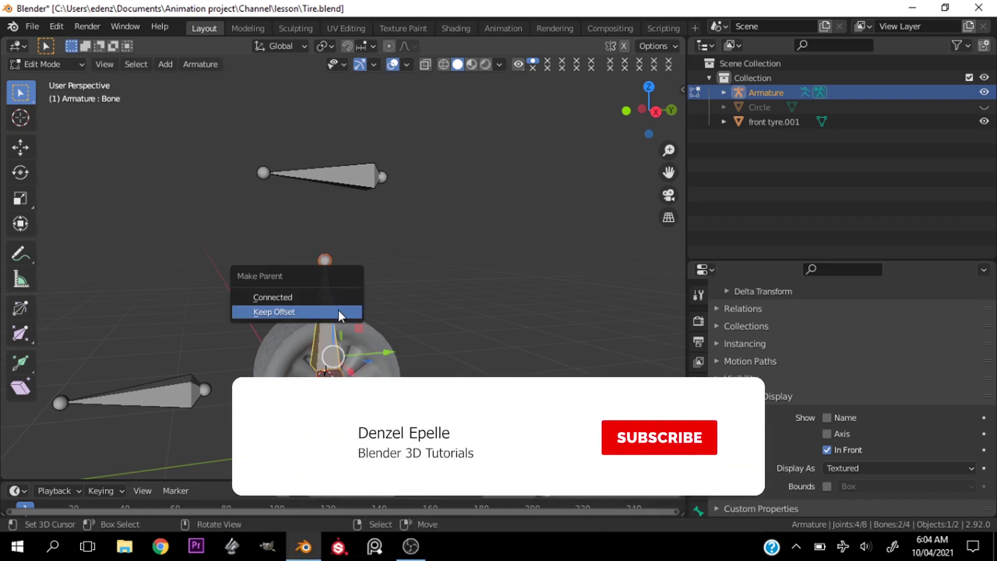
click(332, 311)
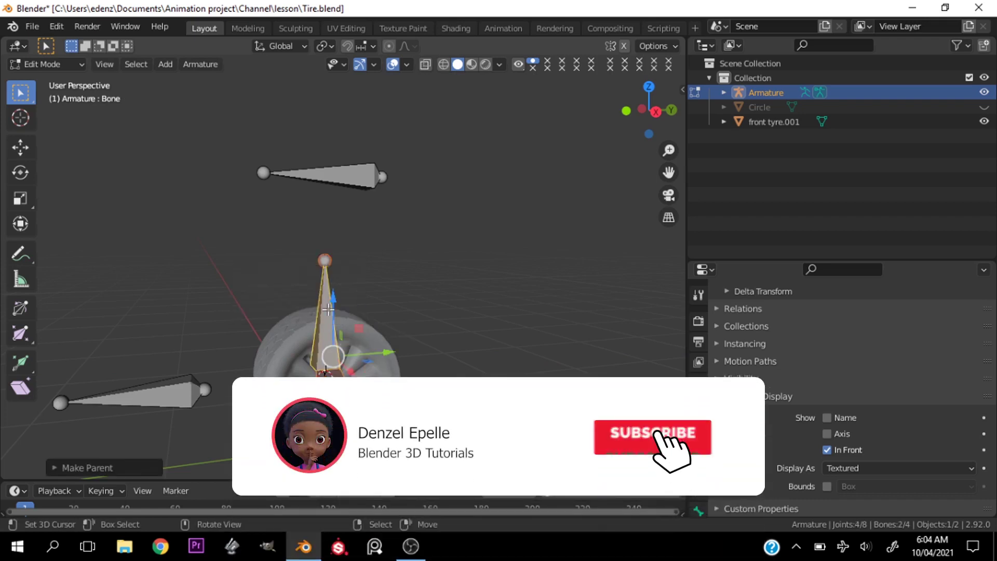
Parent the lower-left and tall bones to the top bone with Keep Offset, then deselect all
click(168, 384)
shift+click(327, 312)
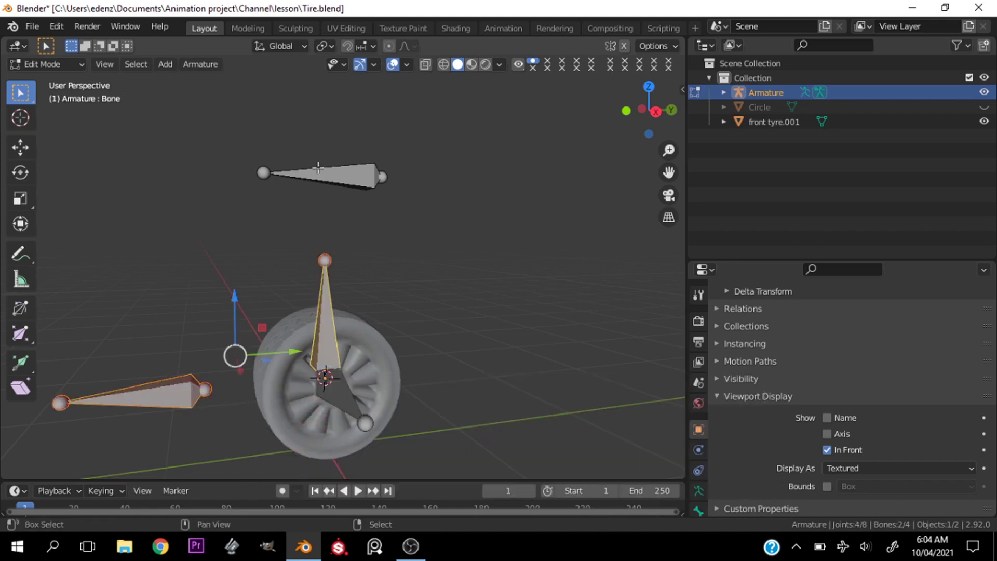
shift+click(318, 168)
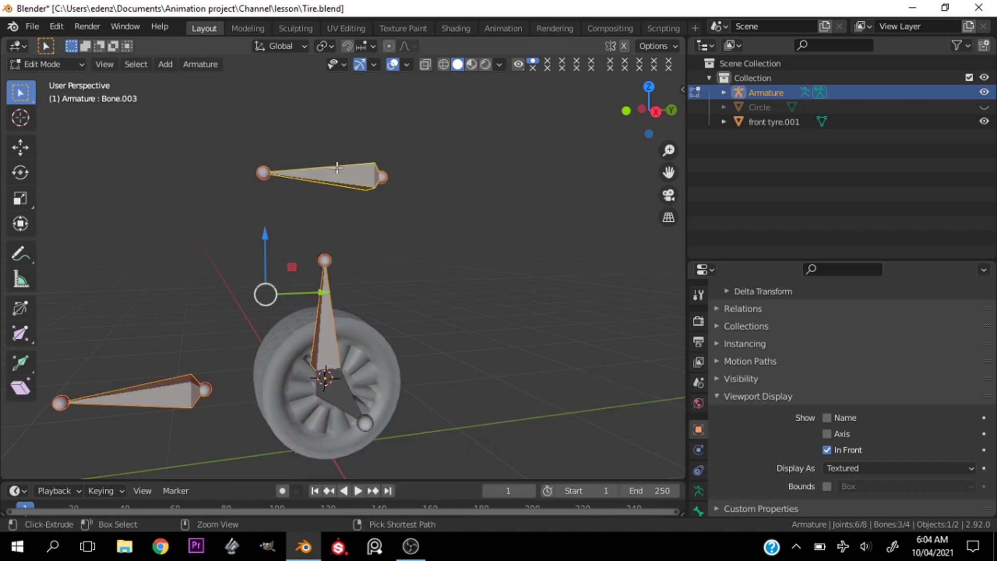
key(ctrl+p)
click(337, 168)
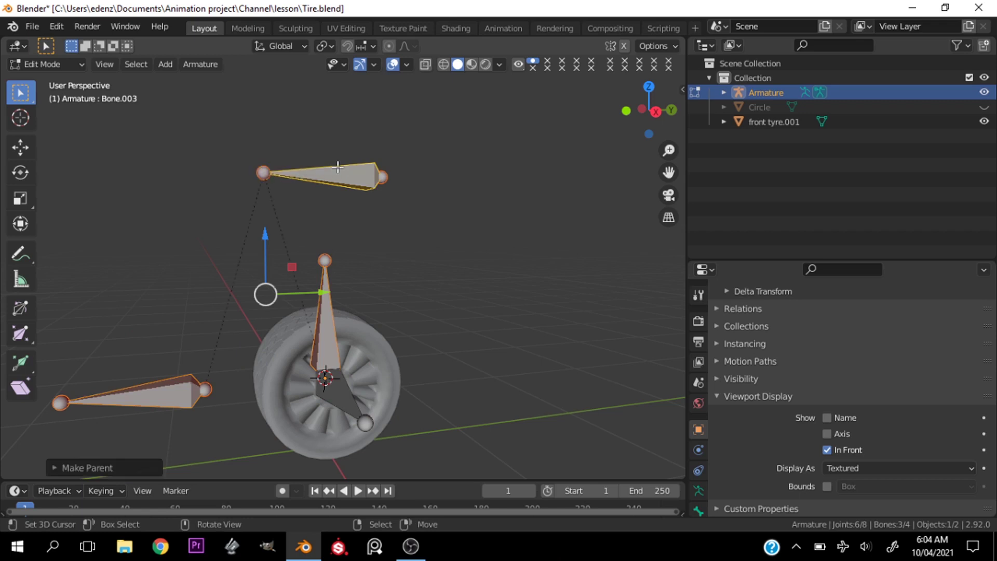
scroll(338, 167, down, 2)
key(alt+a)
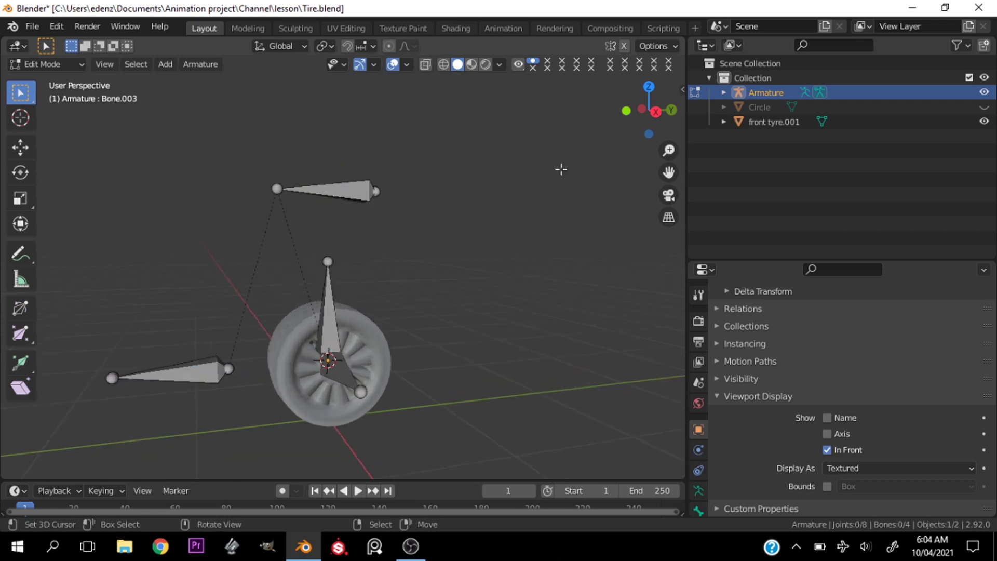
drag(649, 110, 653, 112)
scroll(556, 242, up, 2)
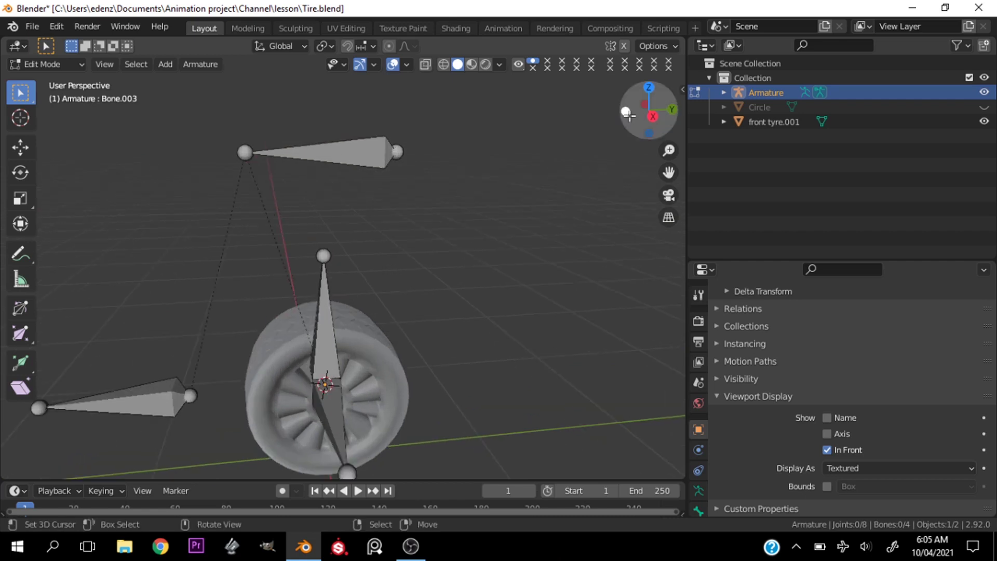
Check the rig in front and right orthographic views and switch the armature to Pose Mode
drag(649, 110, 655, 111)
scroll(412, 287, down, 2)
key(grave)
click(364, 263)
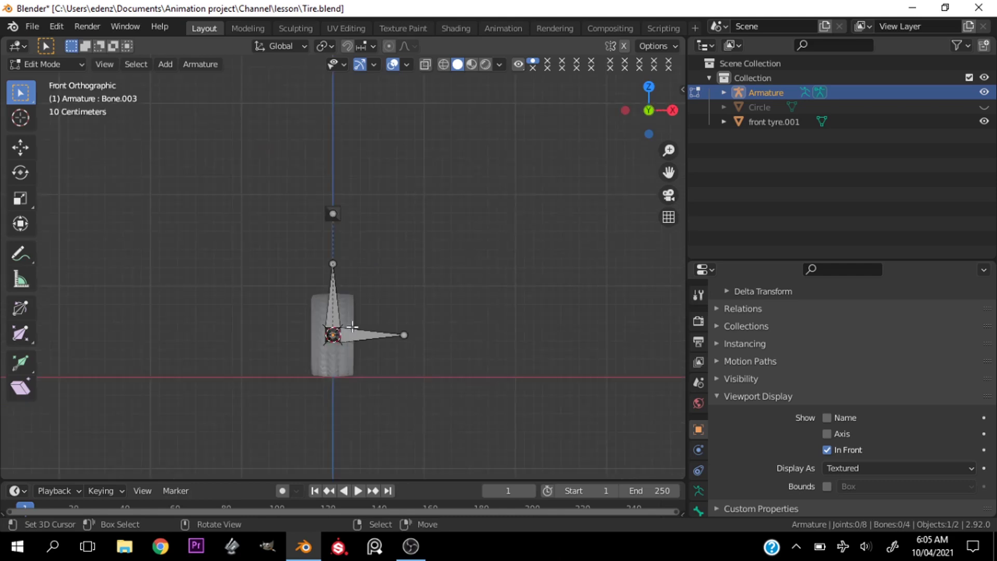
scroll(350, 334, up, 2)
key(grave)
click(401, 326)
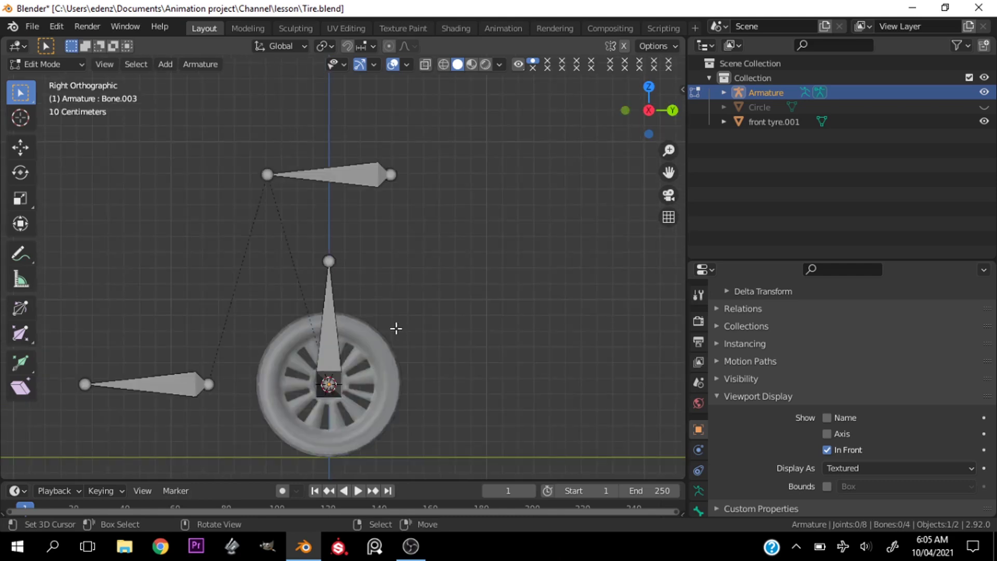
key(ctrl+Tab)
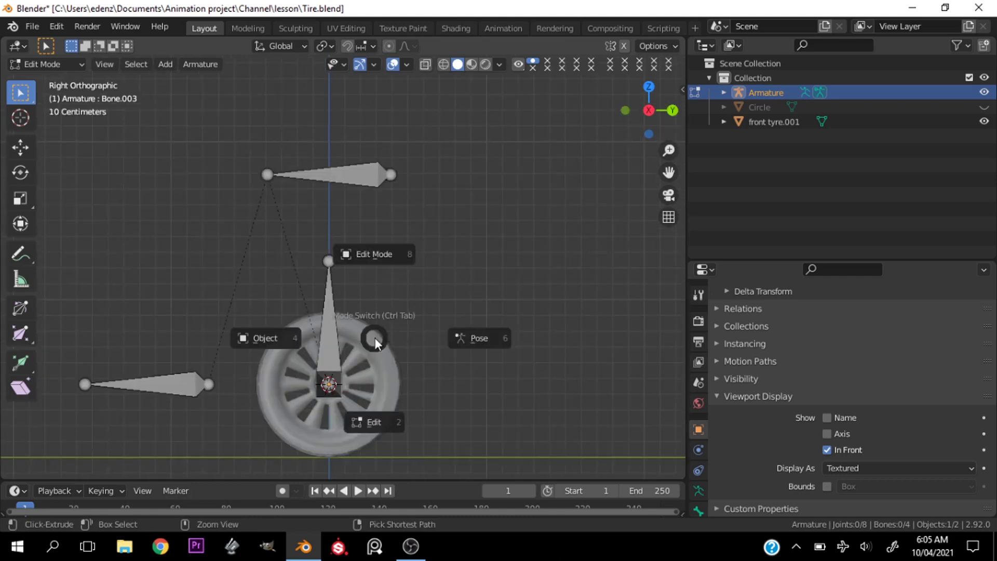
click(438, 335)
drag(646, 110, 612, 142)
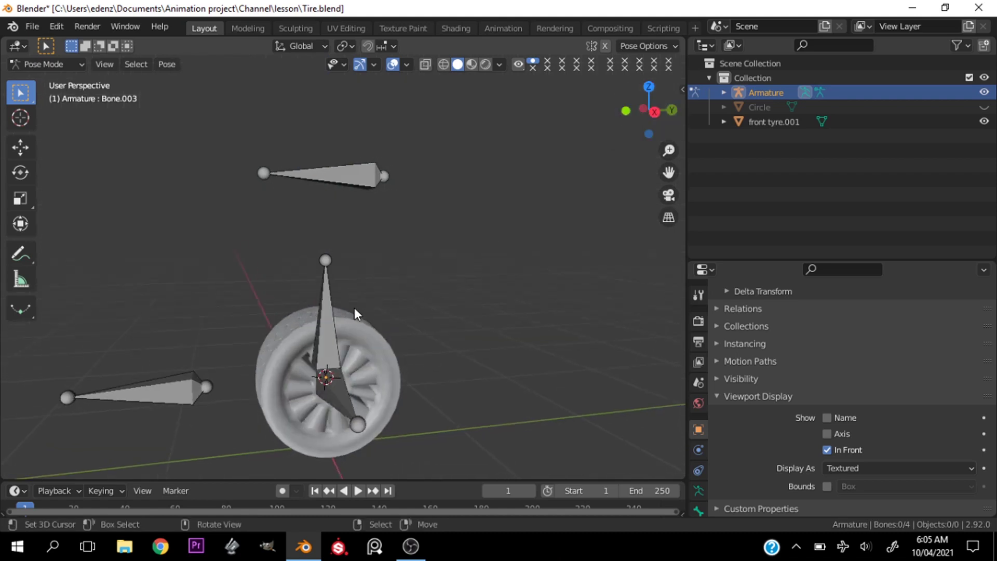
scroll(353, 311, down, 2)
In Edit Mode, select all four bones and recalculate their roll to Global +Z Axis
key(Tab)
key(a)
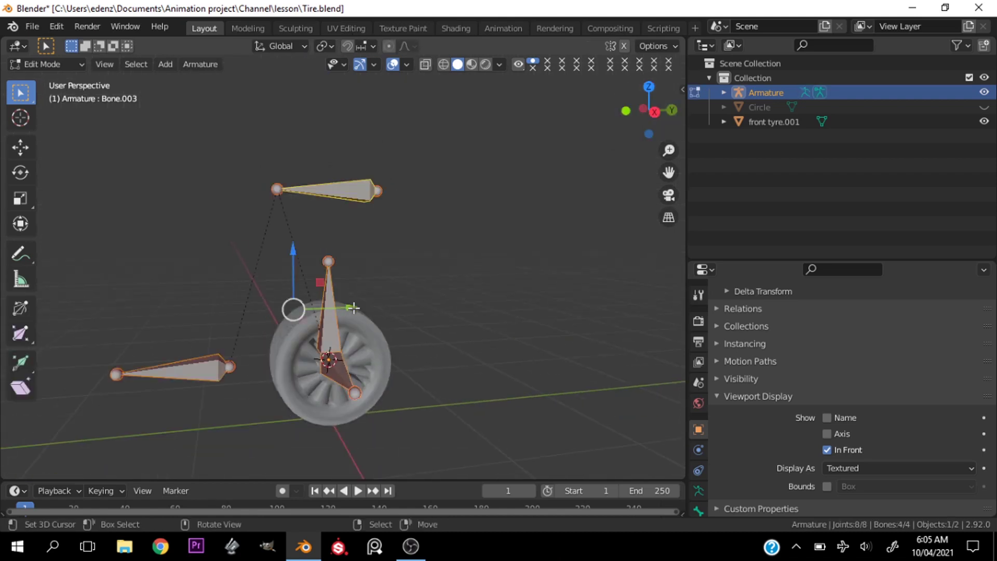
key(grave)
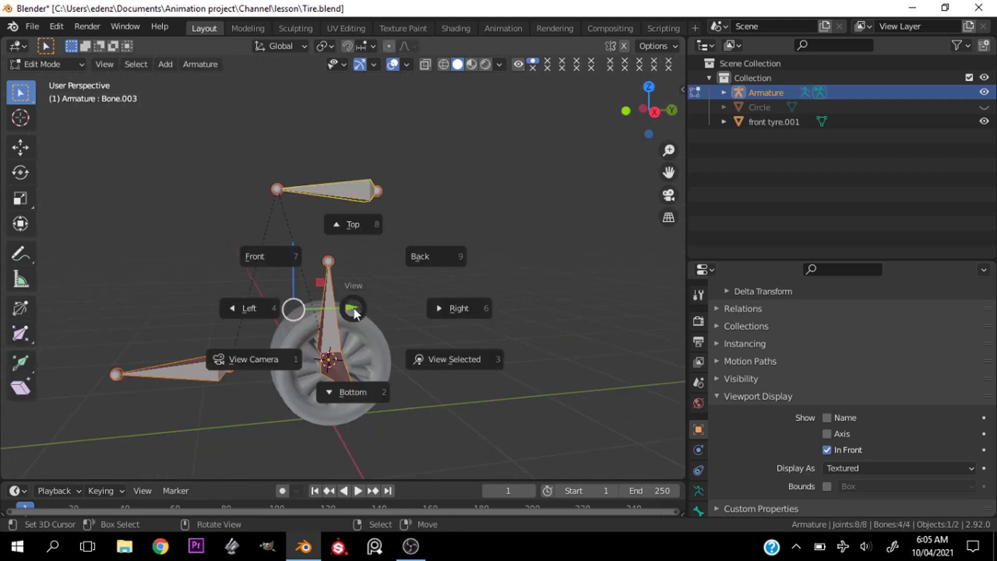
click(447, 288)
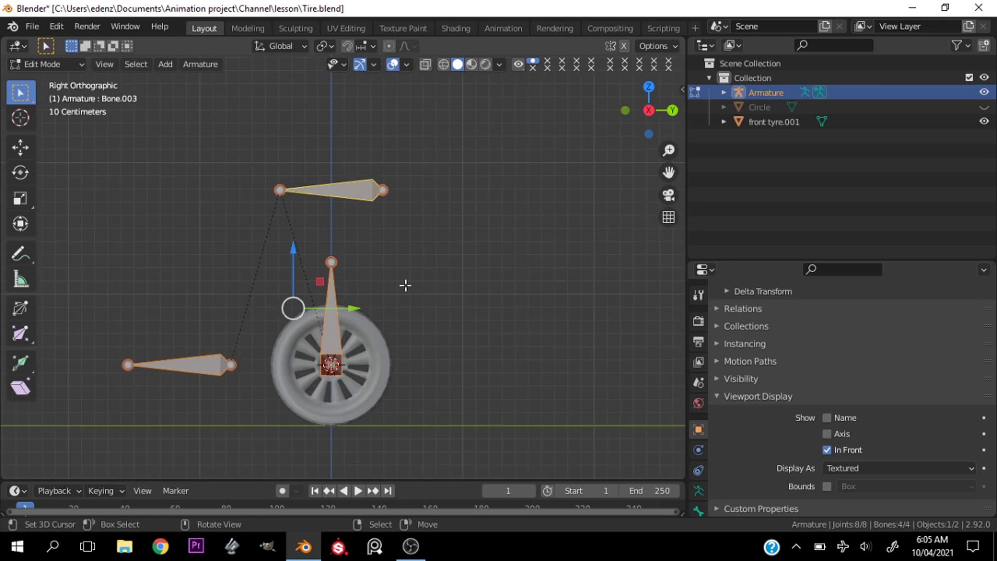
key(F3)
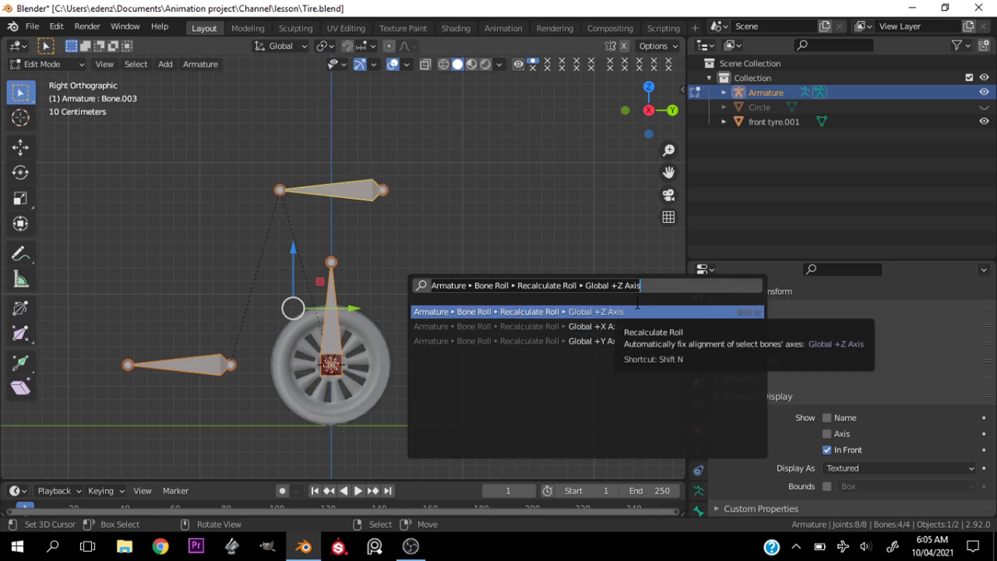
key(Return)
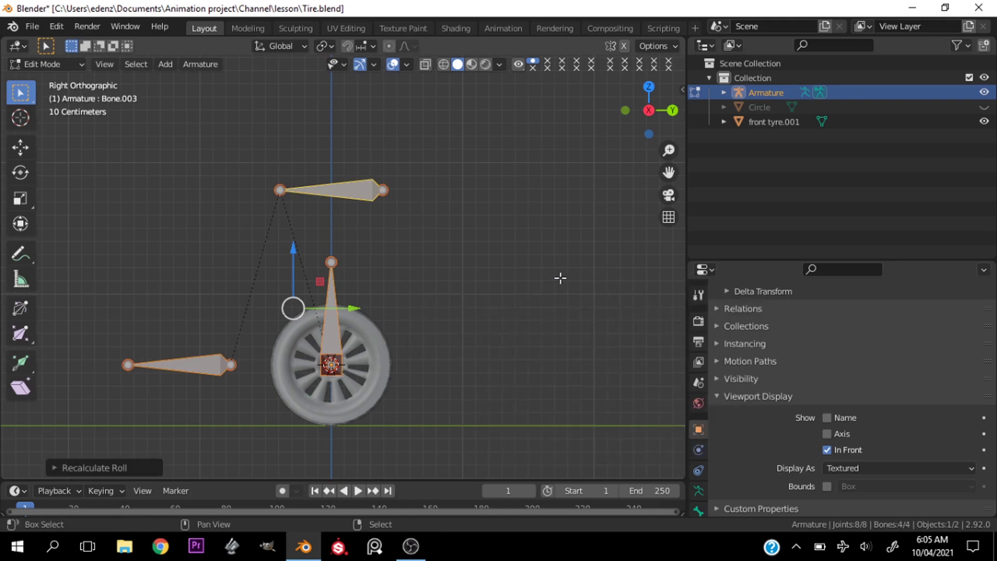
key(shift+n)
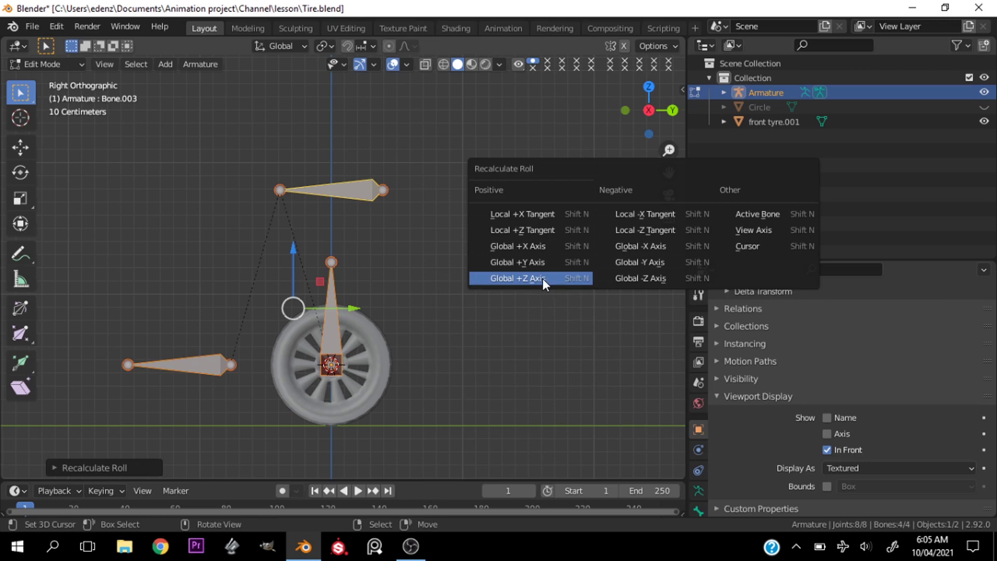
click(544, 278)
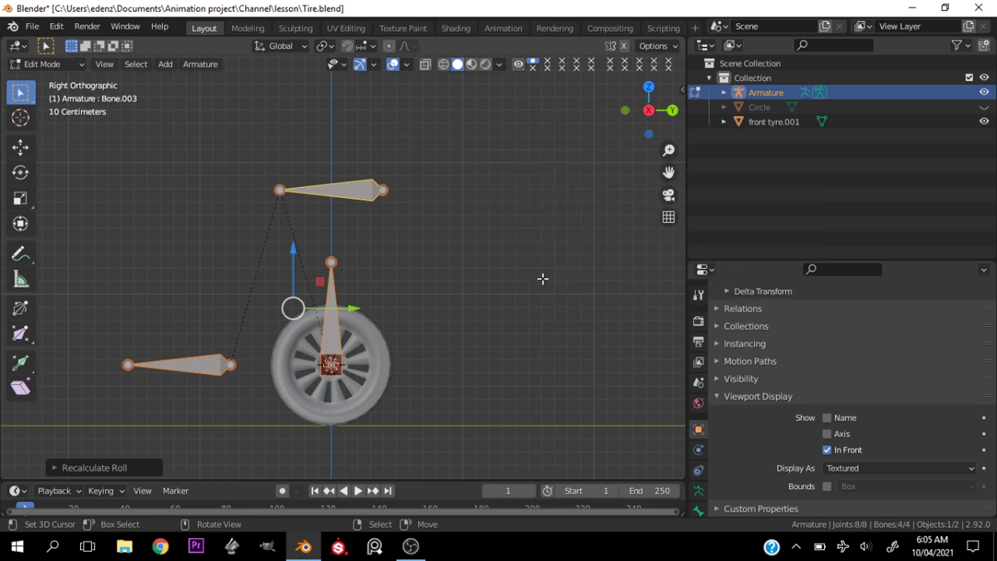
key(grave)
middle_drag(363, 285, 331, 263)
Switch to the right orthographic view and put the armature into Pose Mode
key(grave)
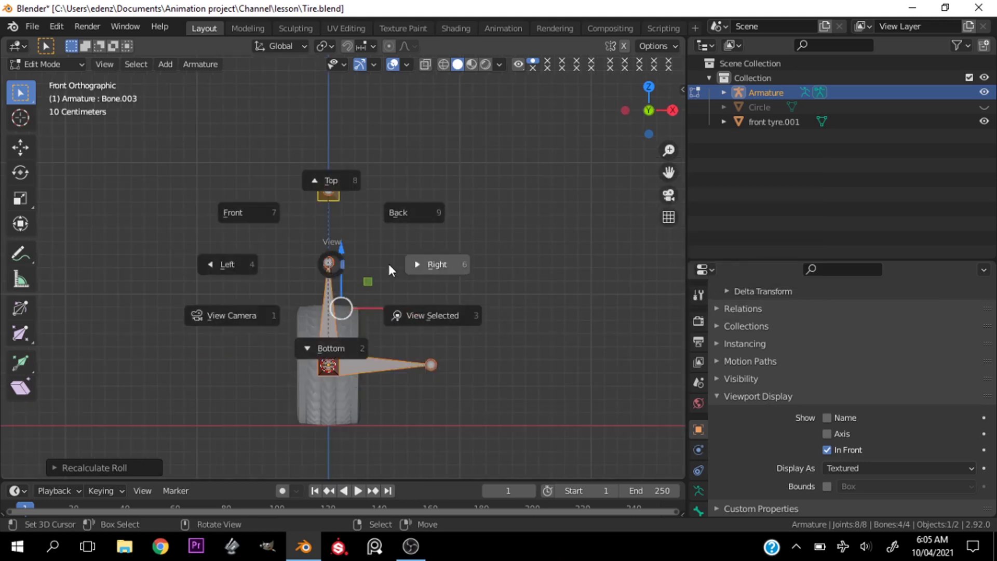
click(392, 264)
key(ctrl+Tab)
click(509, 289)
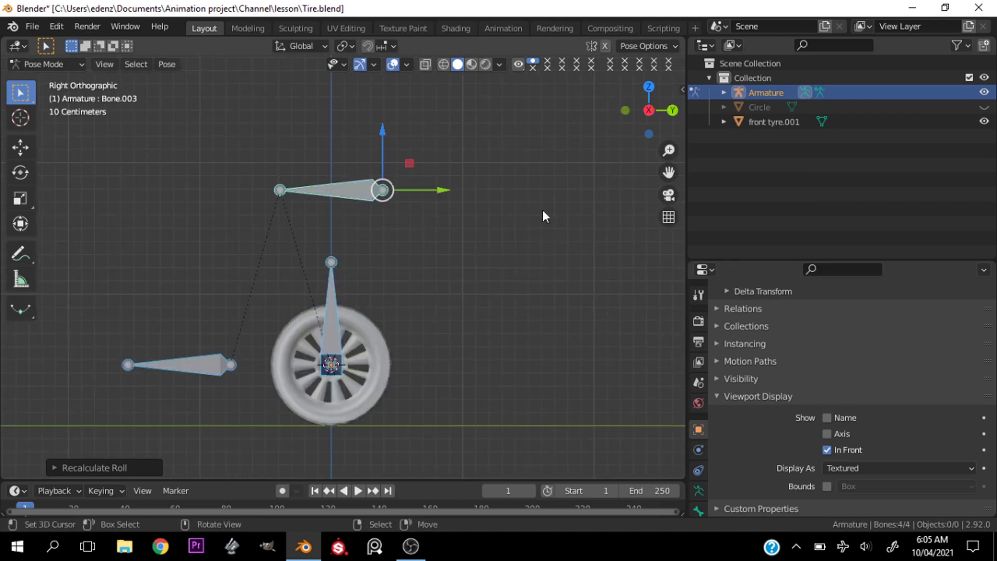
drag(649, 110, 494, 278)
Add a Transformation constraint to the wheel-centre bone, targeting the lower-left controller bone
click(242, 362)
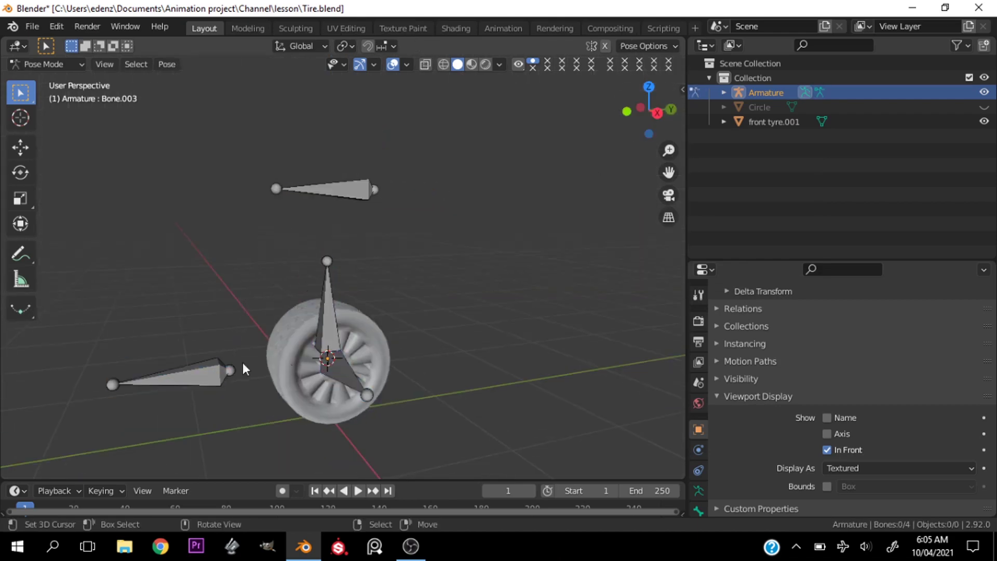
click(208, 372)
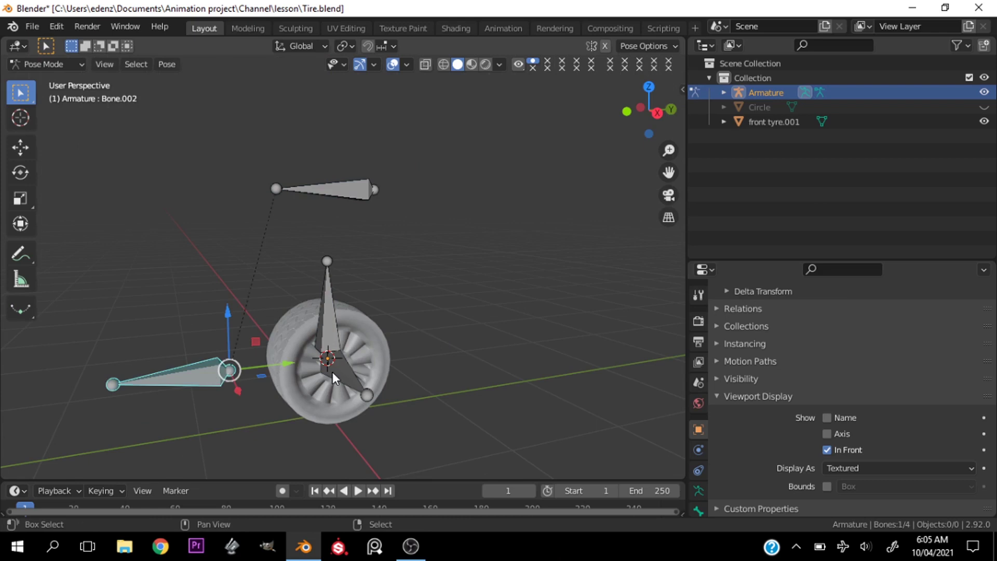
shift+click(332, 372)
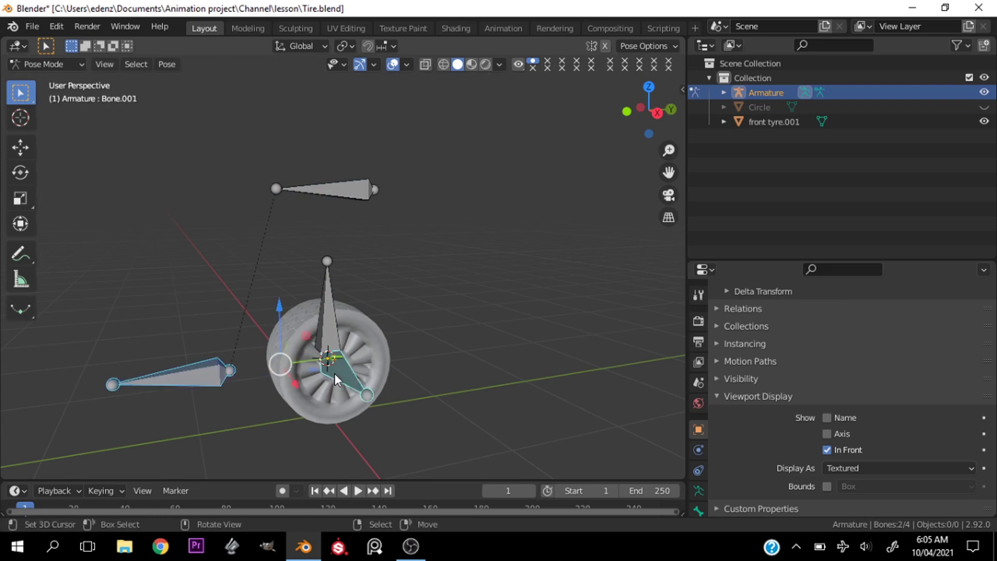
key(shift+ctrl+c)
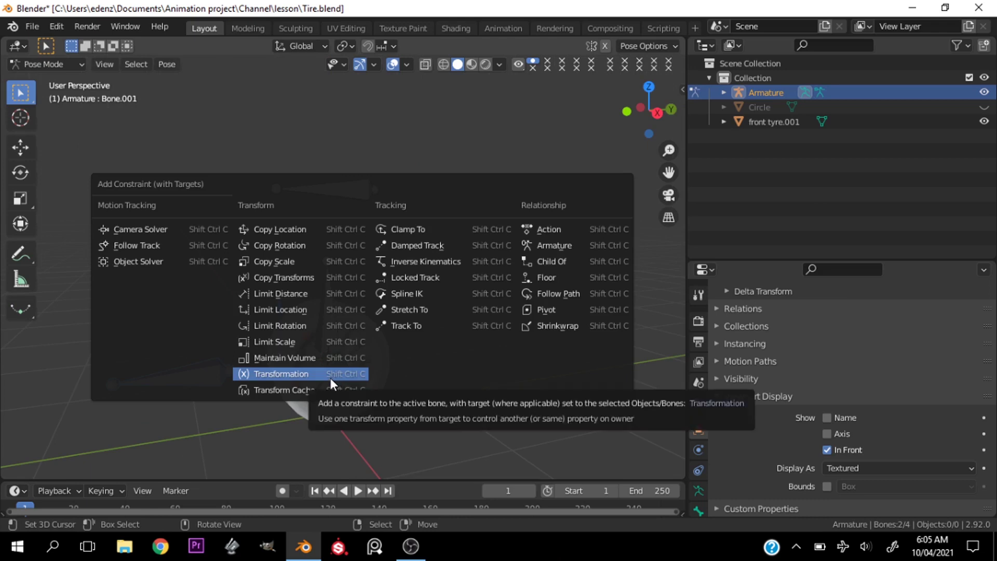
click(330, 377)
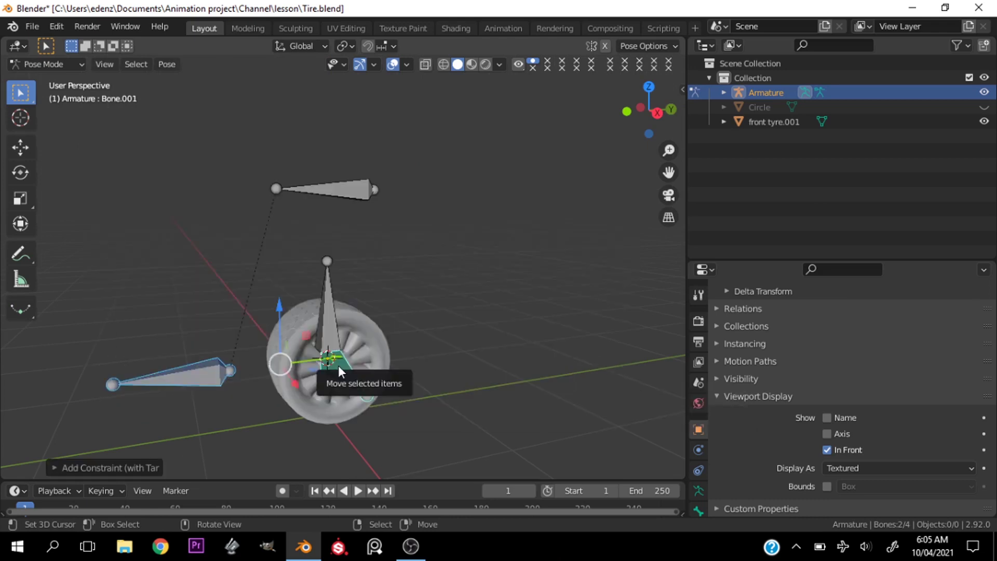
Select only the wheel-centre bone Bone.001 and bring up its own bone settings
click(338, 365)
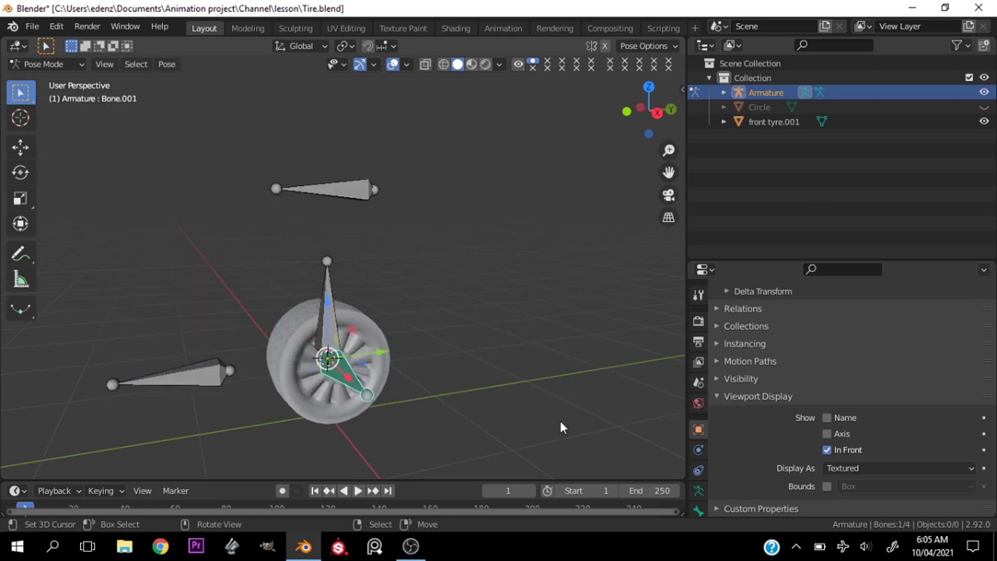
scroll(697, 498, down, 2)
click(700, 482)
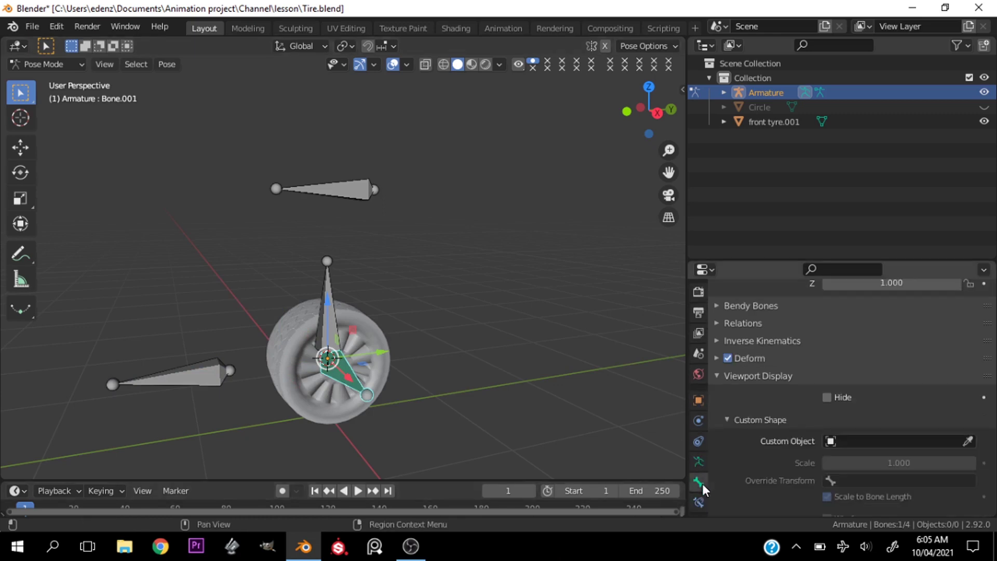
scroll(700, 466, down, 2)
In Bone.001's Transformation constraint, enable Extrapolate and set Local With Parent target space and Local Space owner space
click(700, 469)
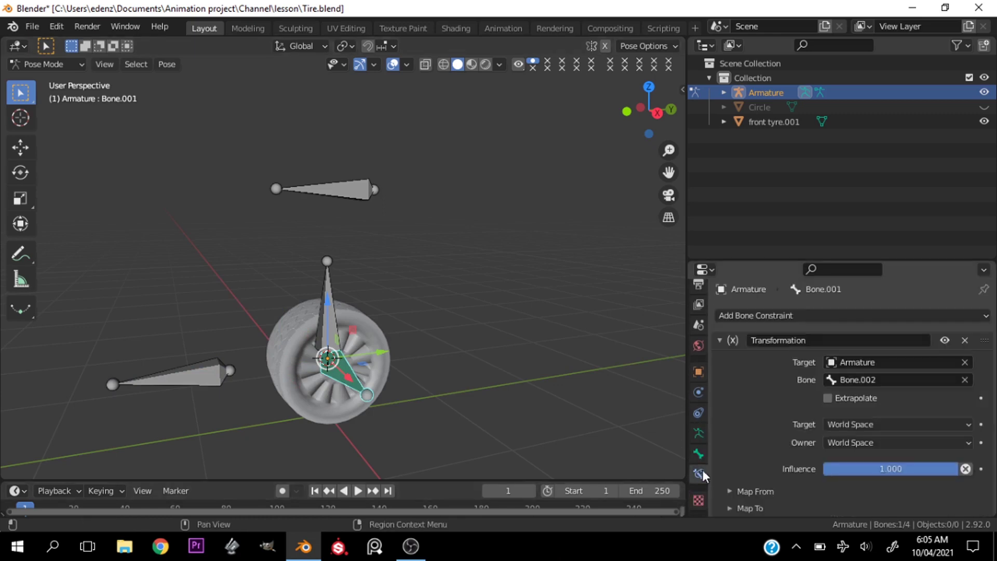
click(829, 399)
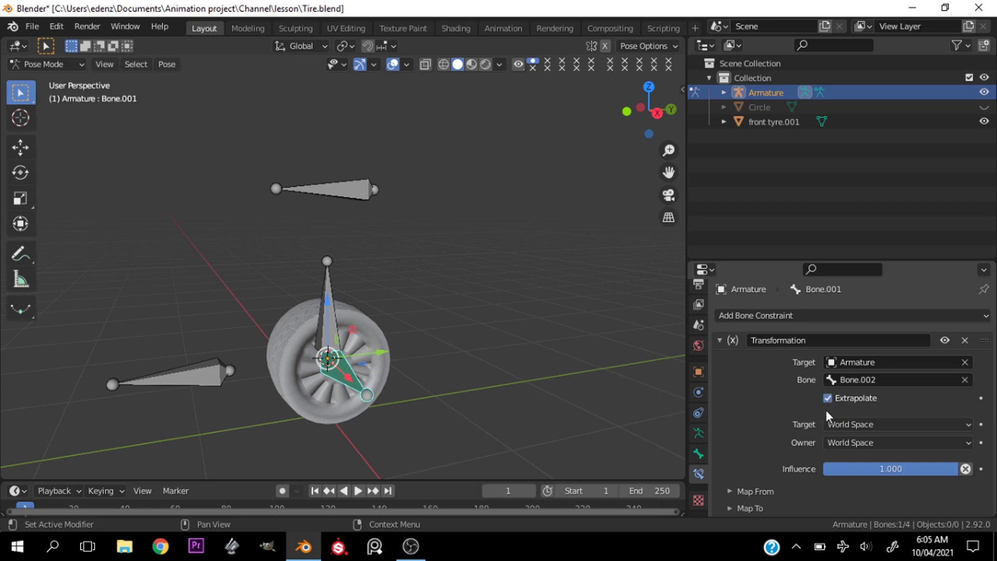
click(845, 424)
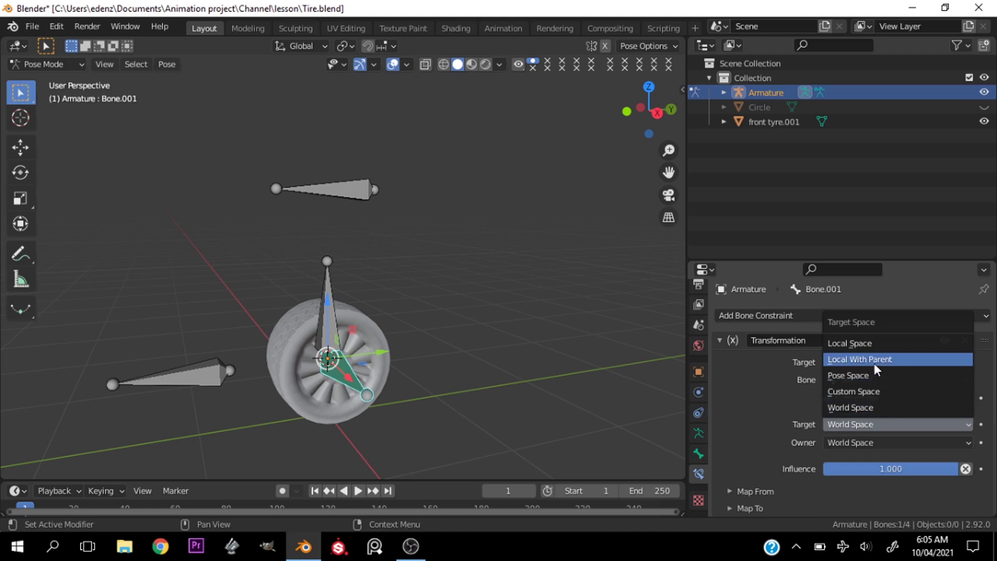
click(874, 363)
click(861, 441)
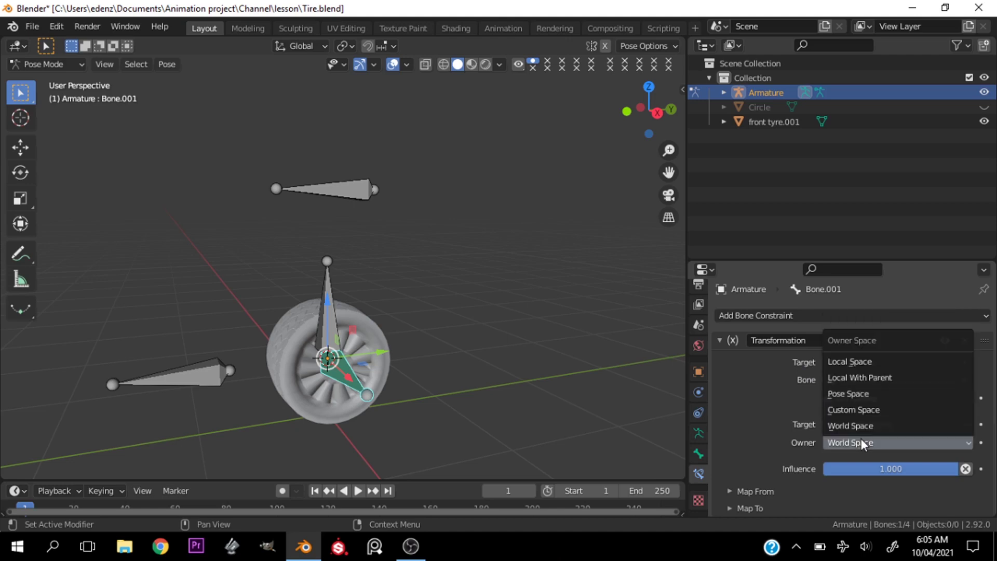
click(866, 361)
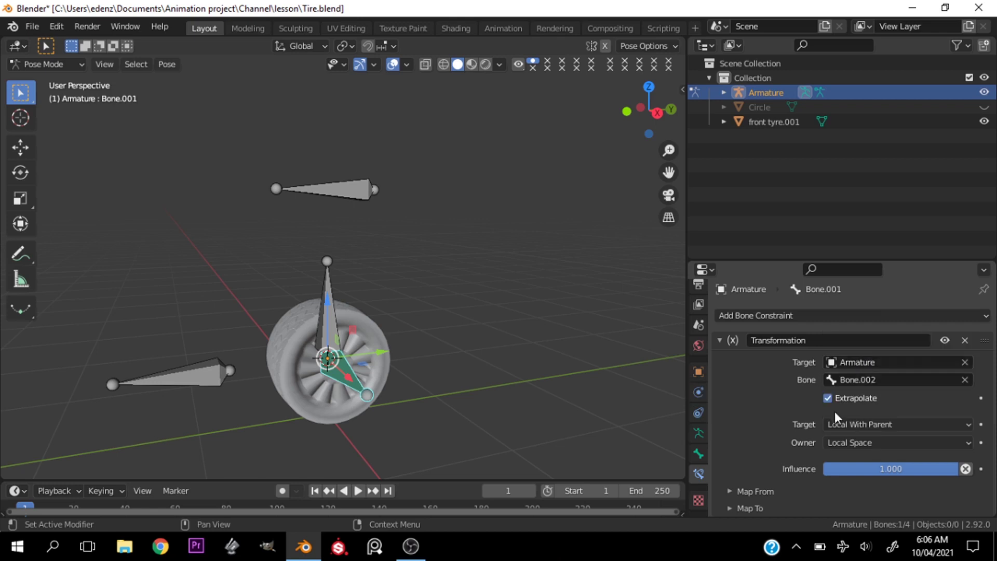
Expand Map From and set its Y range to Min -6 m and Max 6 m
click(759, 487)
scroll(761, 476, down, 5)
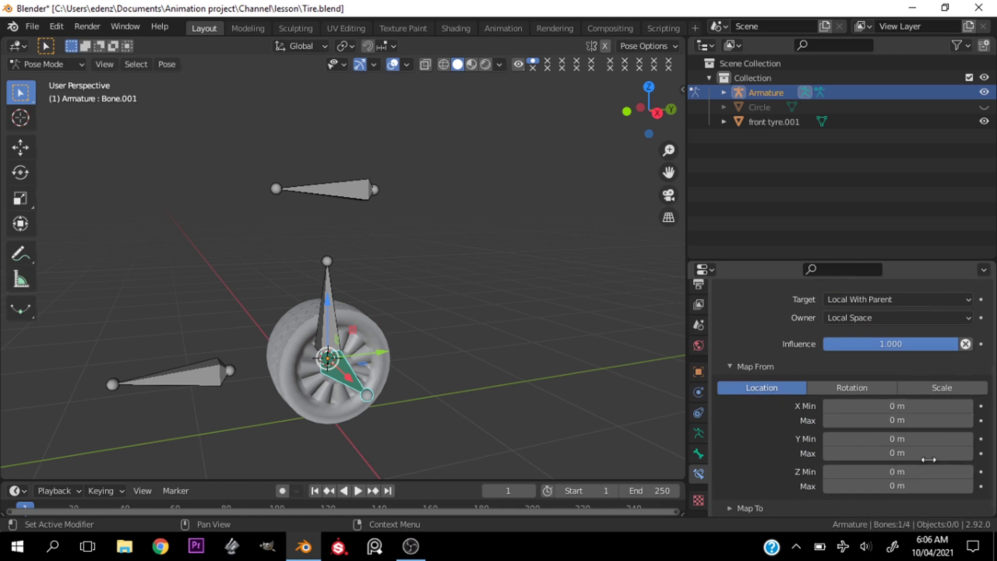
click(927, 441)
text(-6)
key(Return)
click(908, 452)
key(BackSpace)
key(Return)
Enter Map To Y values of 360 and -360, then switch the output to Rotation
scroll(750, 501, down, 5)
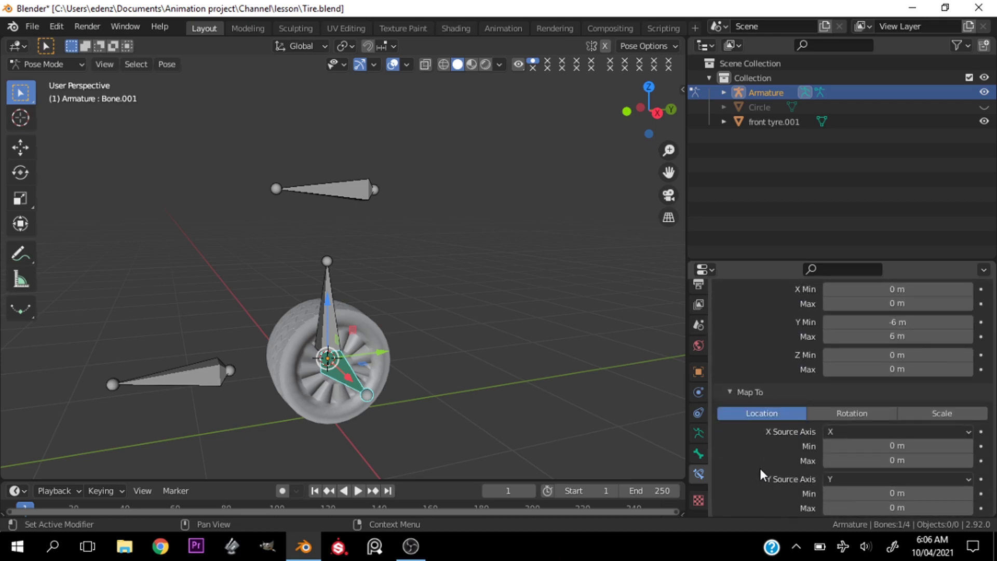
scroll(764, 471, up, 1)
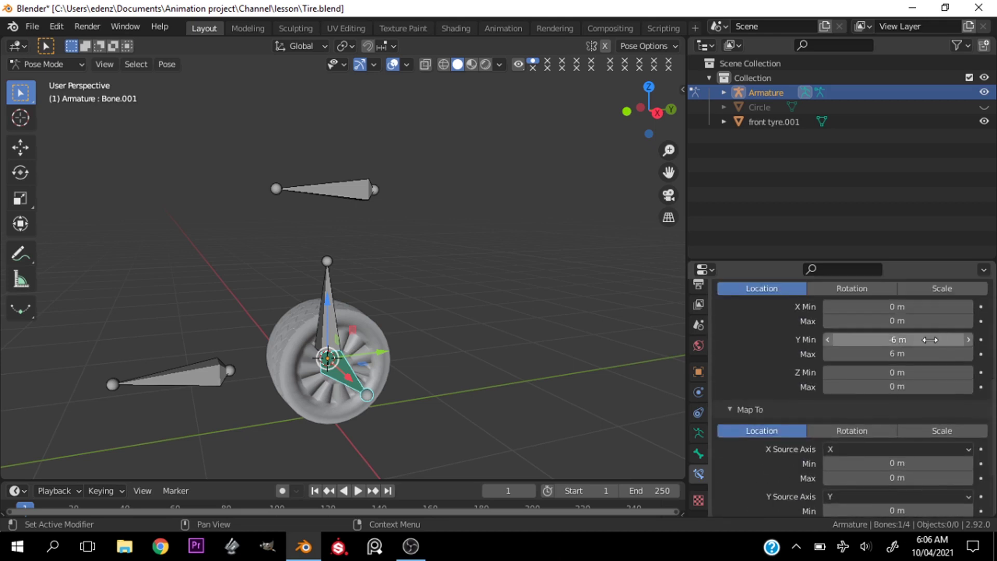
scroll(866, 438, down, 4)
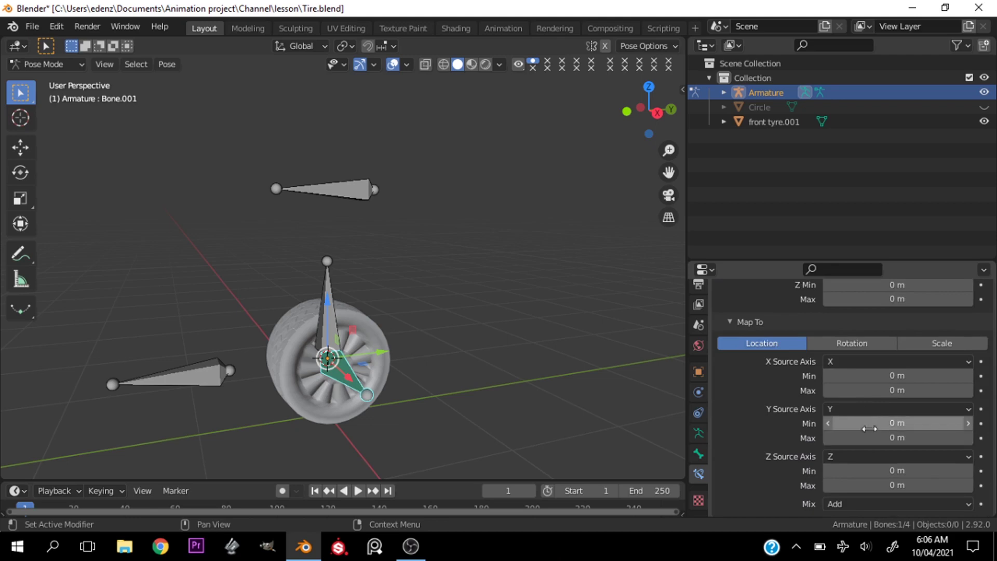
click(872, 423)
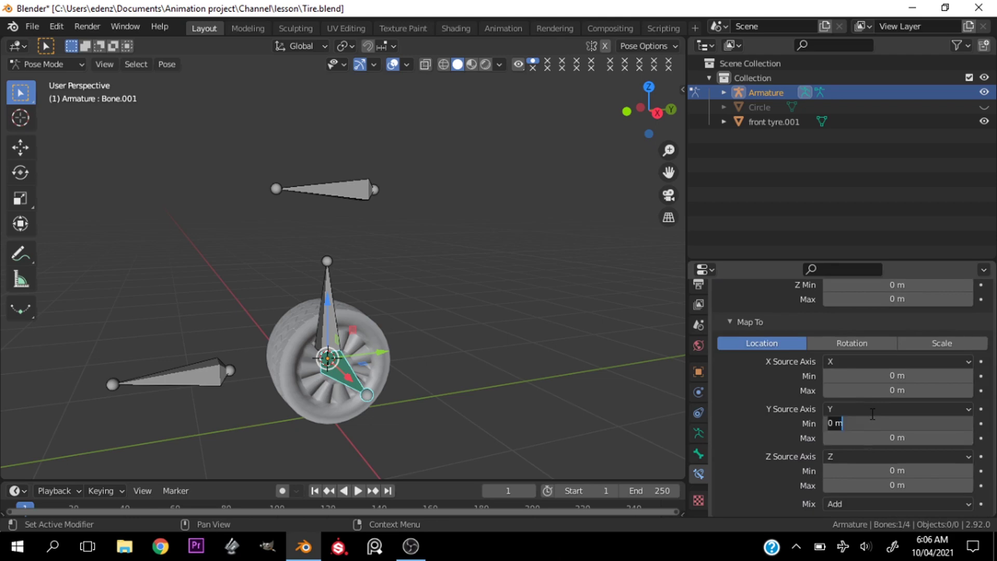
text(360)
key(Return)
click(893, 438)
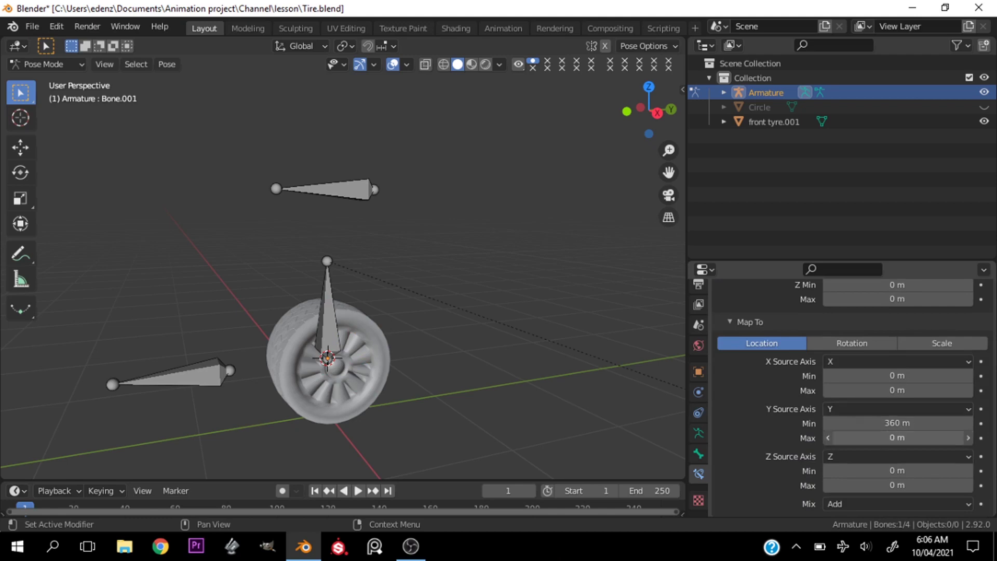
key(BackSpace)
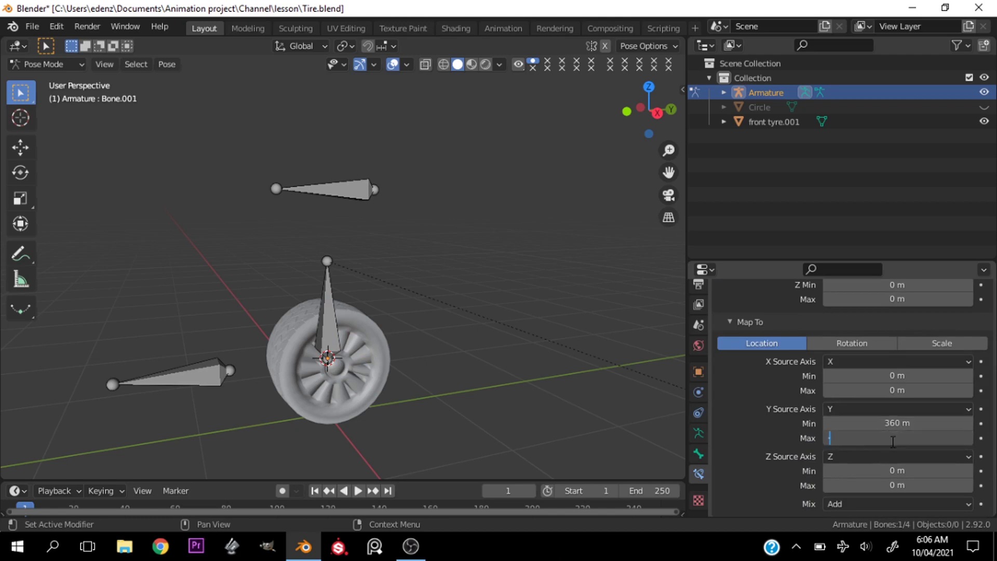
text(-360)
key(Return)
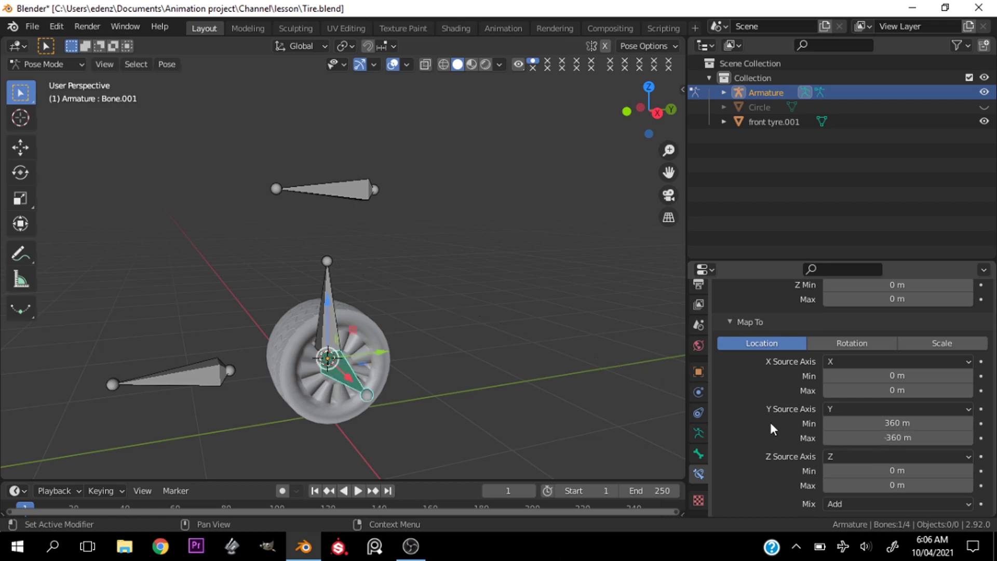
click(881, 342)
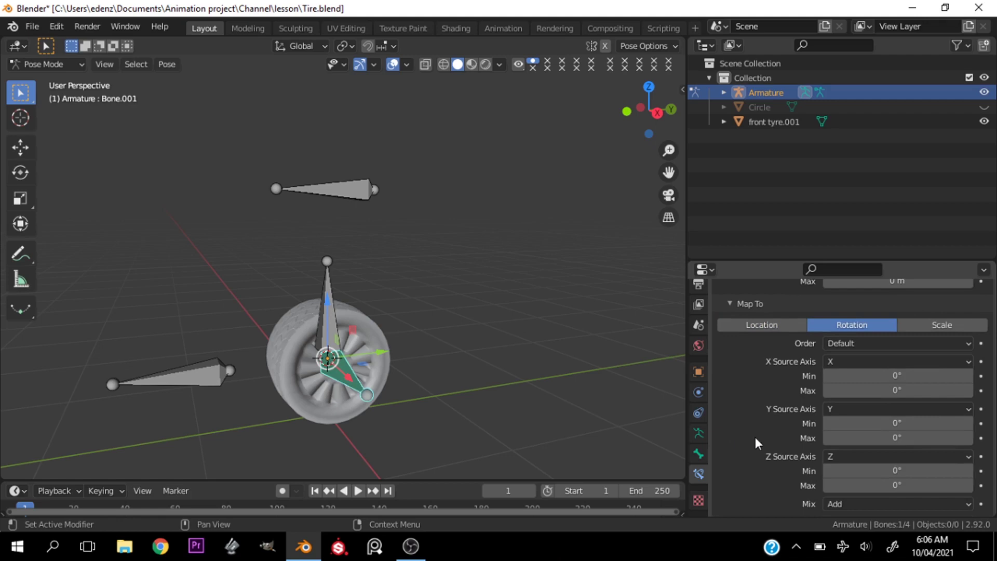
Slide Bone.002 along global Y twice to test the wheel rig, orbiting around the wheel
scroll(755, 437, up, 15)
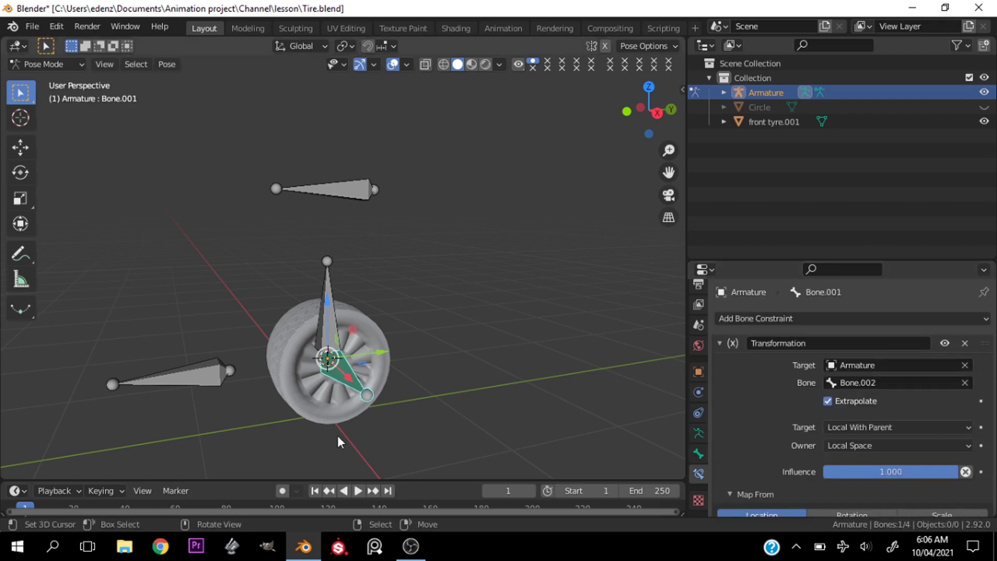
click(202, 378)
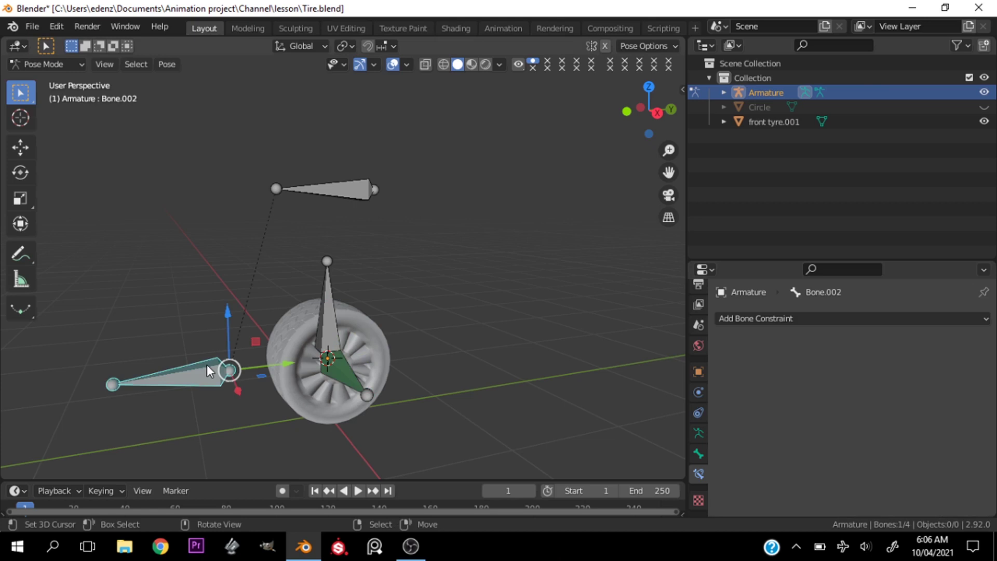
key(g)
key(y)
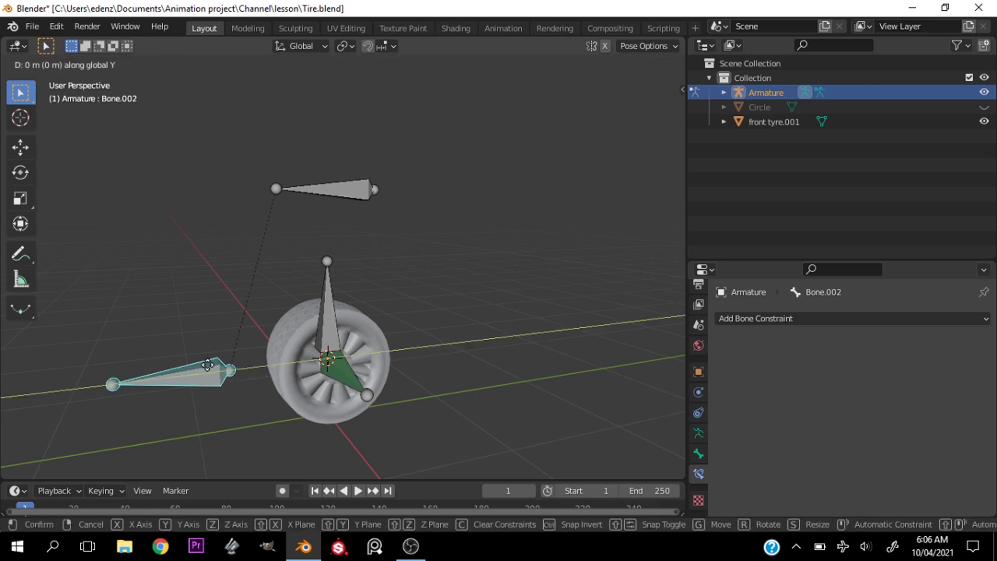
click(214, 464)
middle_drag(214, 463, 517, 238)
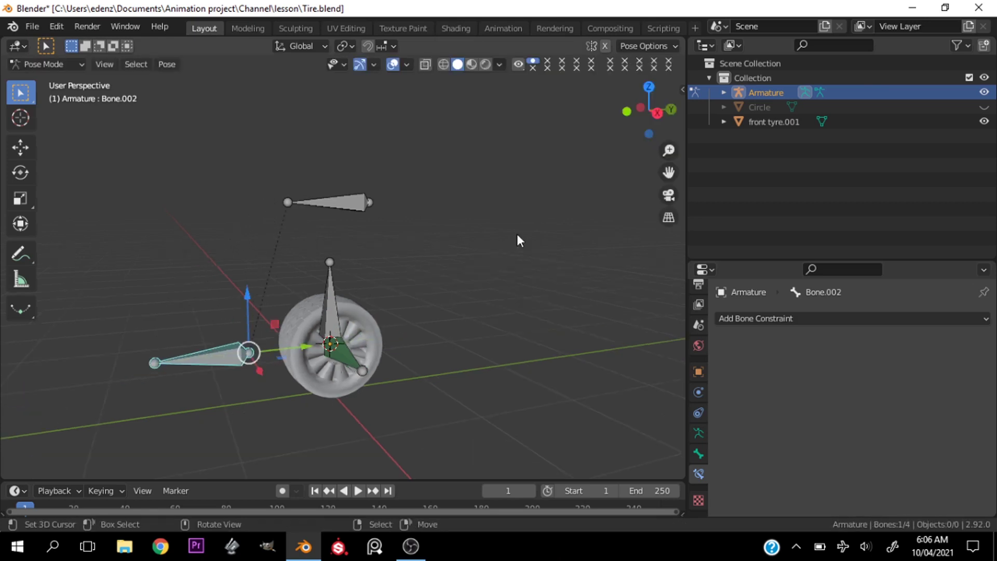
drag(625, 118, 616, 122)
key(g)
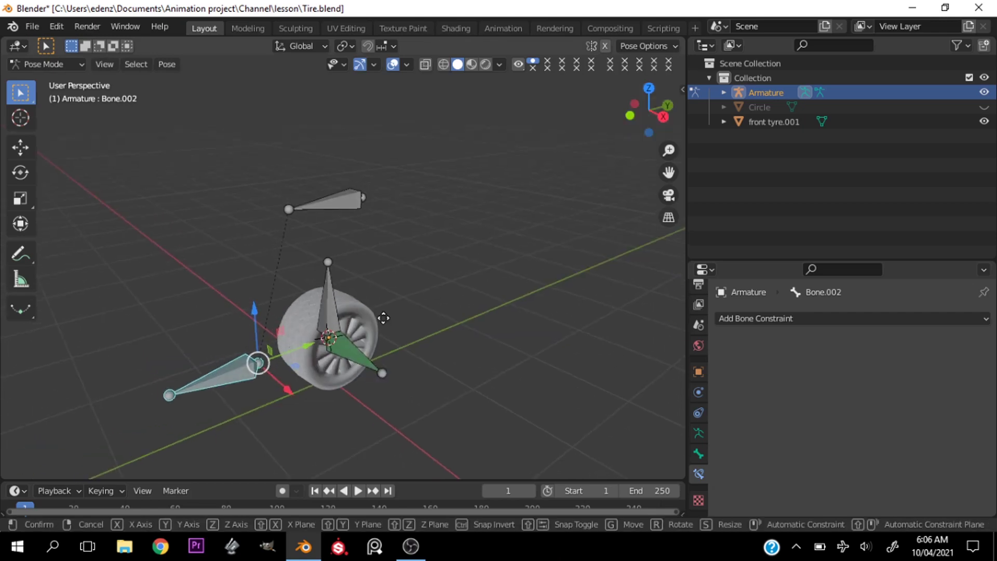
key(y)
click(282, 410)
middle_drag(283, 410, 351, 223)
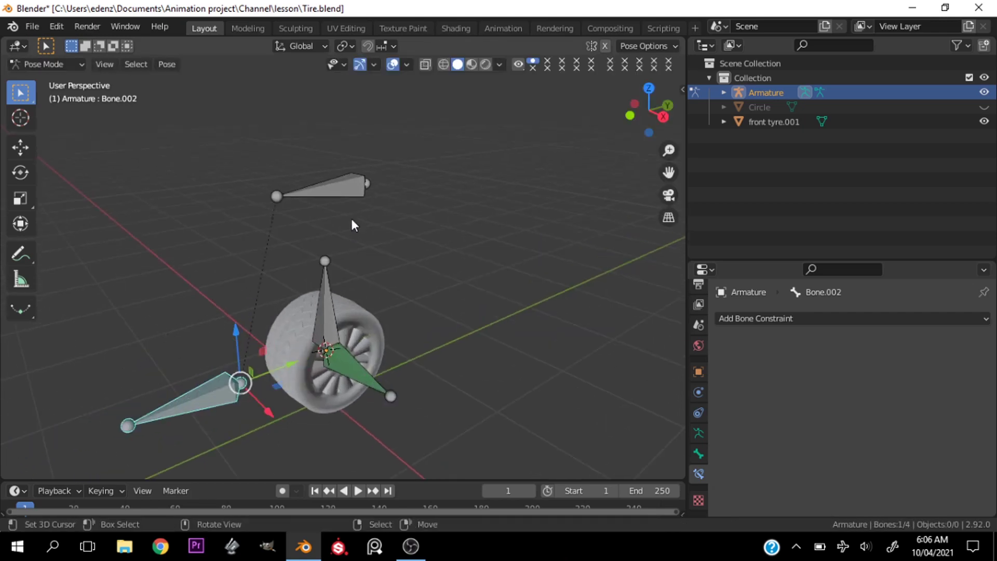
Try moving Bone.003 along Y, cancel it, and select the wheel bone Bone.001
click(346, 202)
key(g)
key(y)
key(Escape)
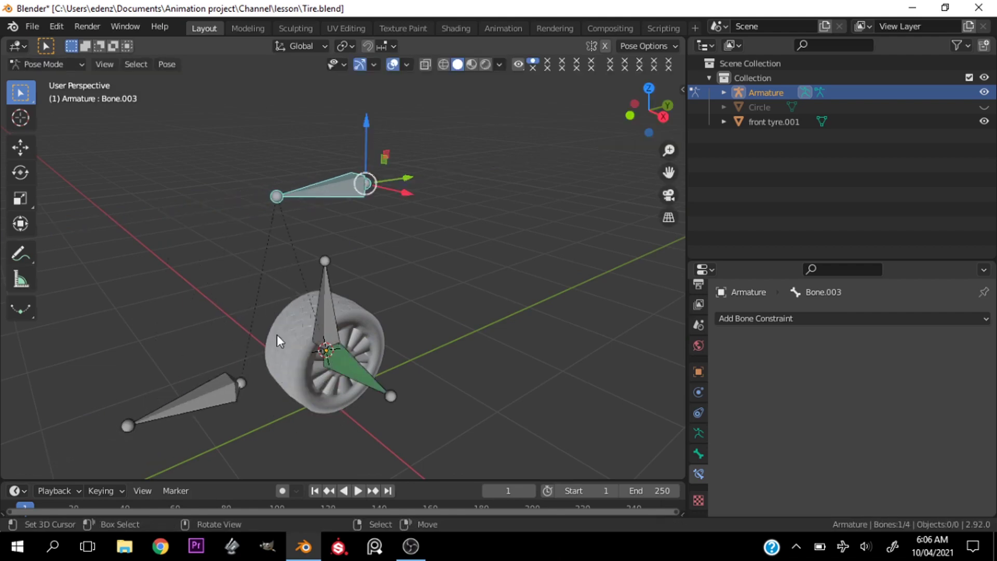
click(354, 372)
Enter -360° for both the rotation Y Min and Y Max values
scroll(803, 426, down, 2)
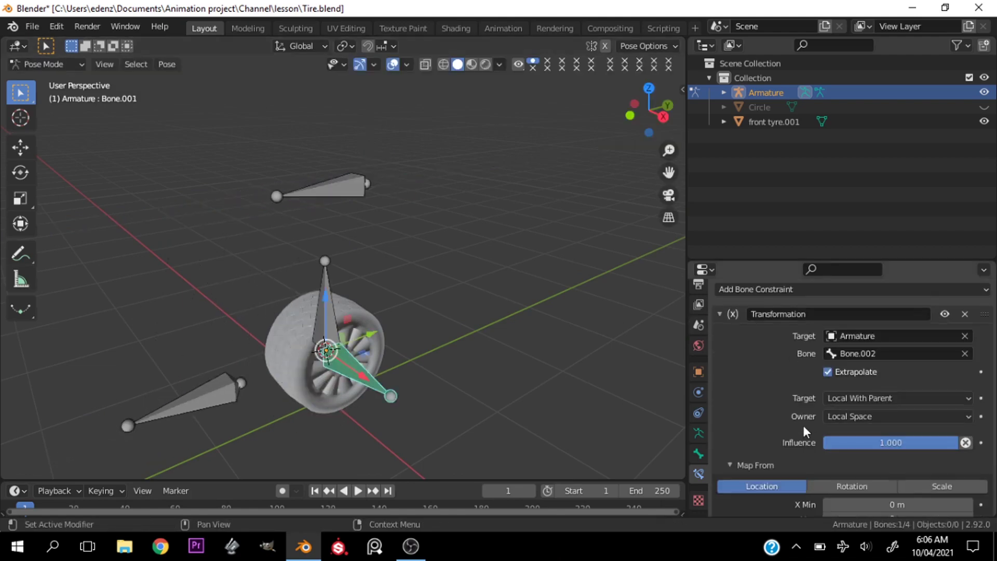
scroll(787, 413, down, 6)
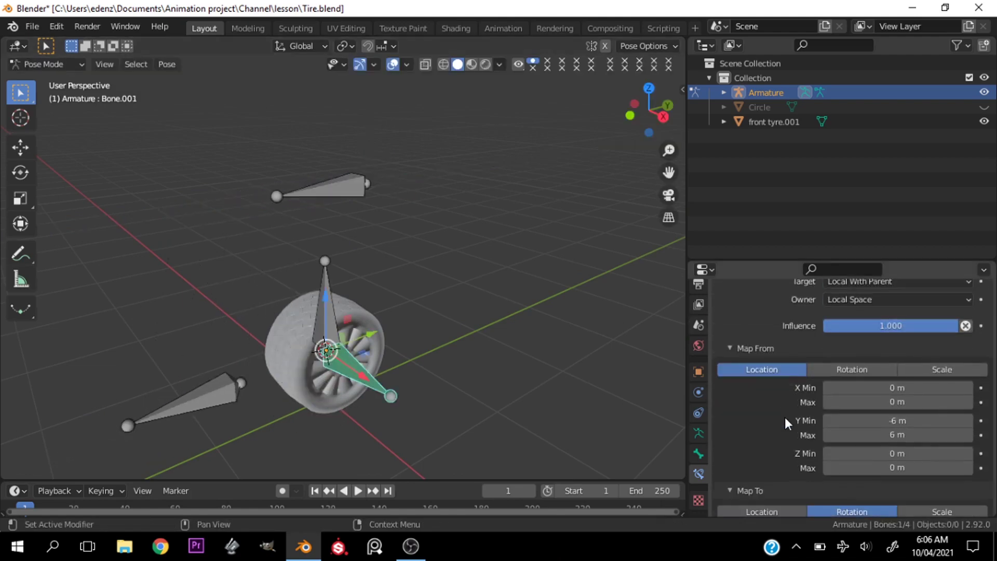
scroll(785, 417, down, 2)
scroll(784, 417, down, 2)
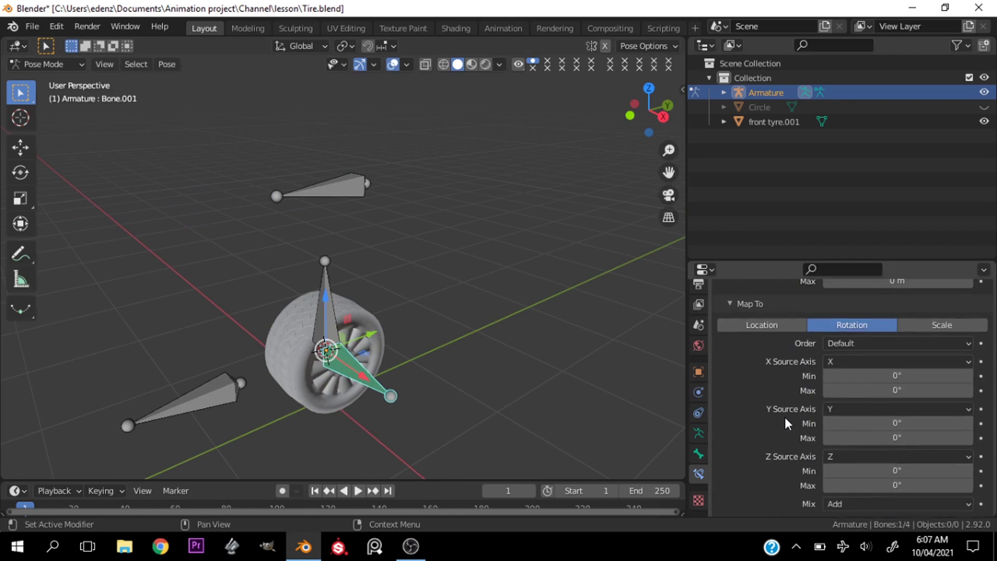
click(912, 422)
text(-360)
key(Return)
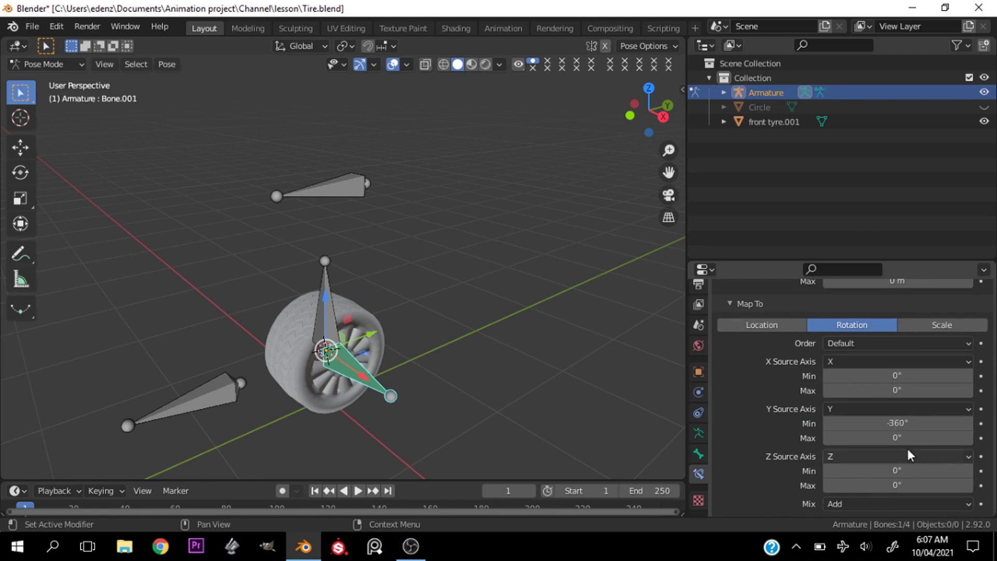
click(905, 437)
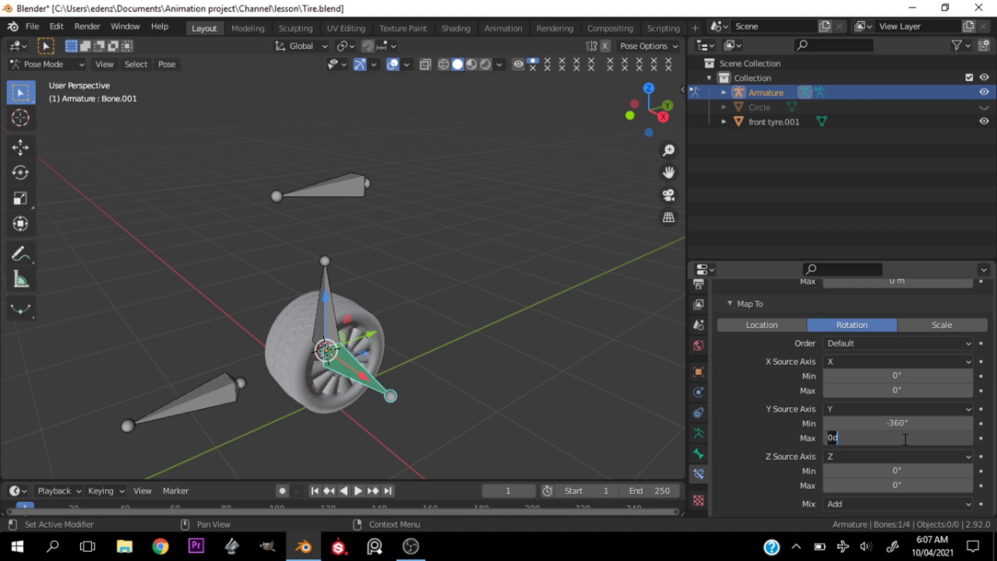
text(3)
text(-36)
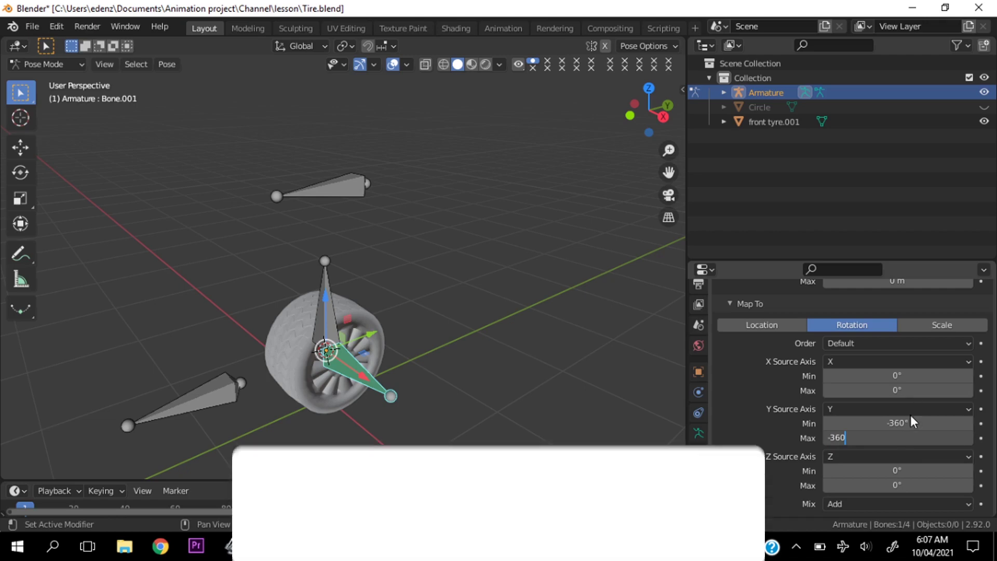
click(911, 414)
click(911, 415)
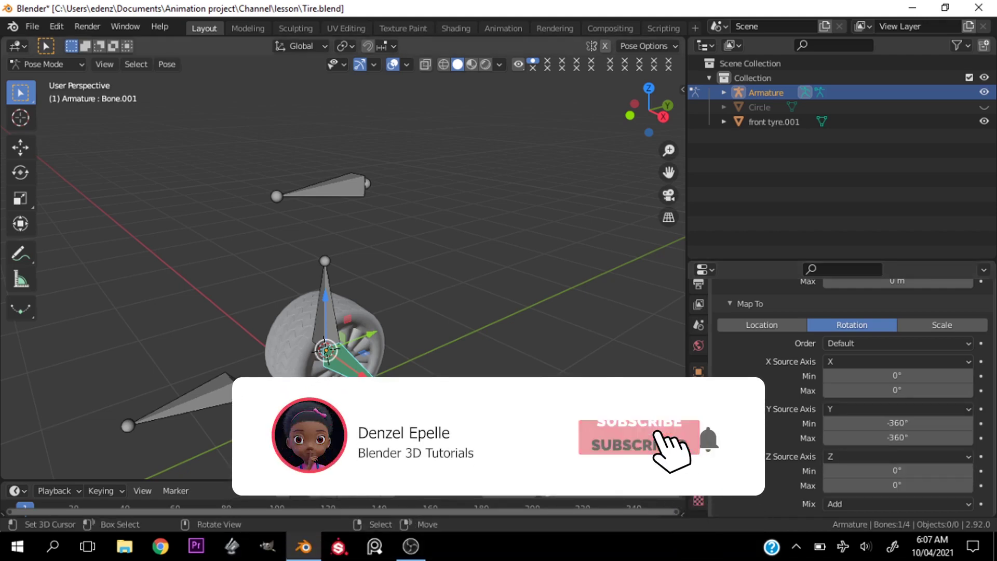
Change the rotation Y Min to 360°, giving a 360° to -360° range
click(915, 423)
text(-360d)
key(ctrl+a)
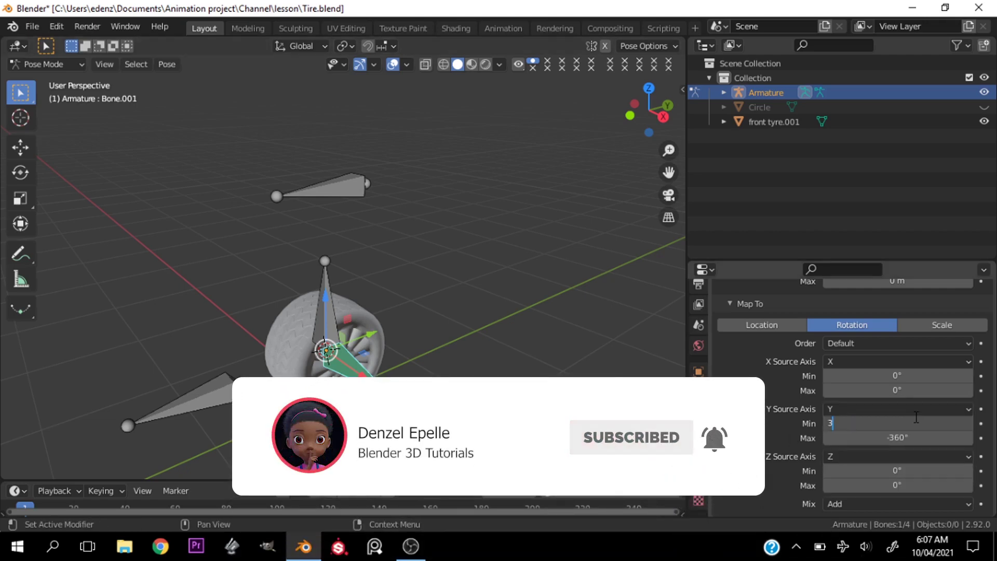
text(360)
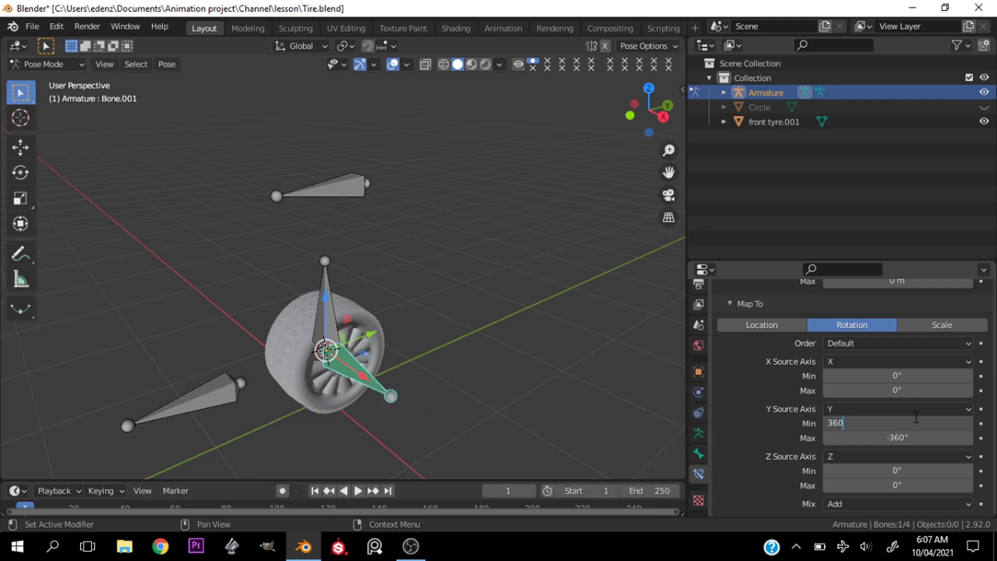
key(Return)
scroll(914, 413, up, 5)
scroll(914, 413, down, 4)
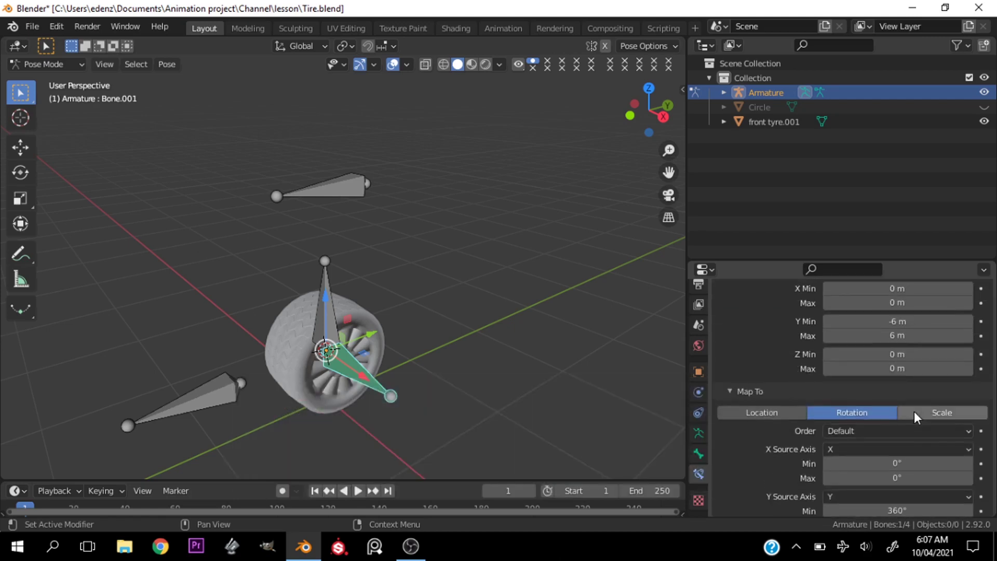
click(191, 400)
key(g)
key(y)
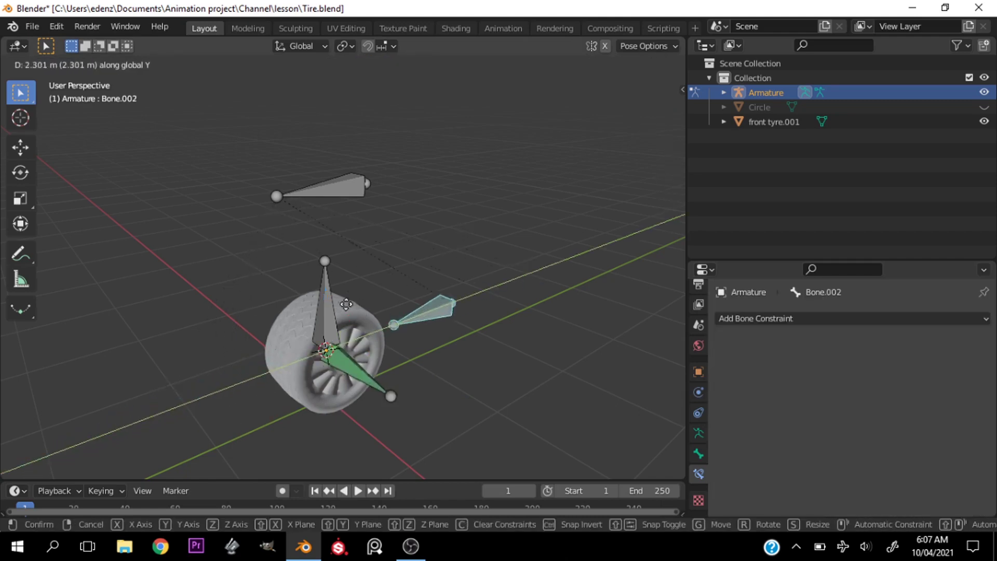
click(193, 411)
scroll(338, 329, up, 2)
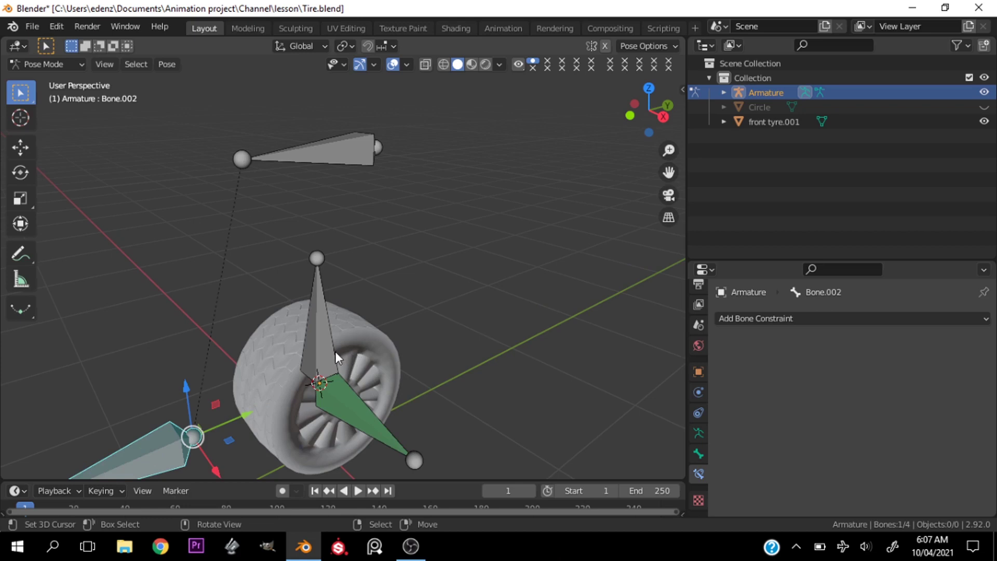
scroll(338, 355, down, 3)
drag(649, 111, 615, 108)
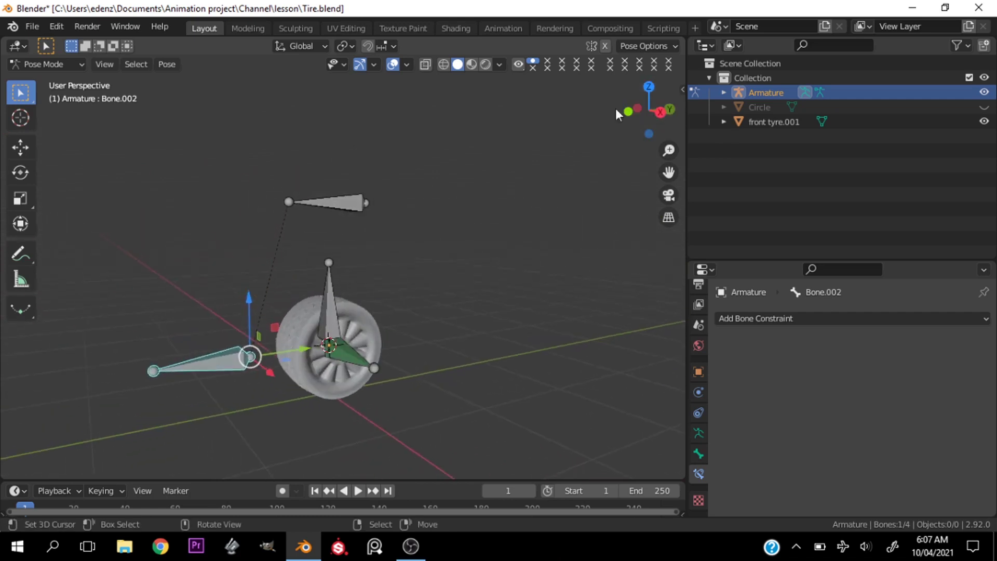
scroll(454, 214, up, 2)
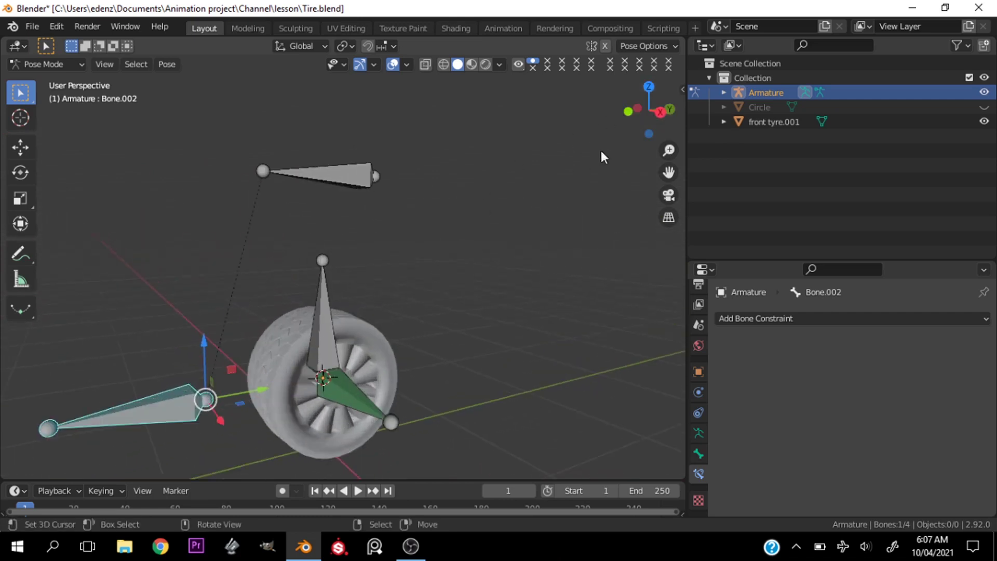
drag(668, 172, 690, 156)
scroll(438, 276, down, 2)
scroll(414, 287, up, 2)
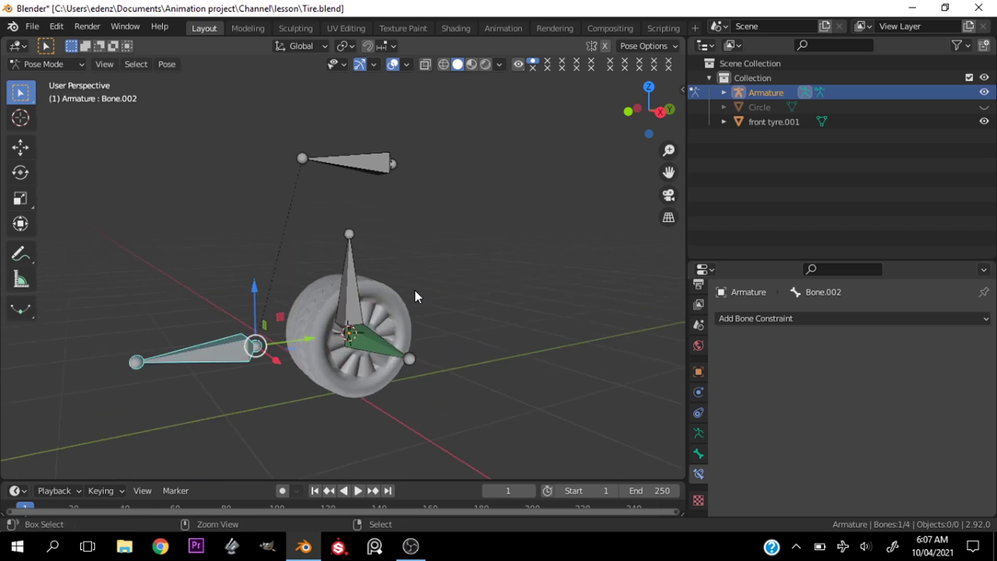
key(ctrl+Tab)
Parent the front tyre.001 mesh to Bone.001 with Ctrl+P > Bone, then start moving Bone.002
click(373, 290)
click(398, 309)
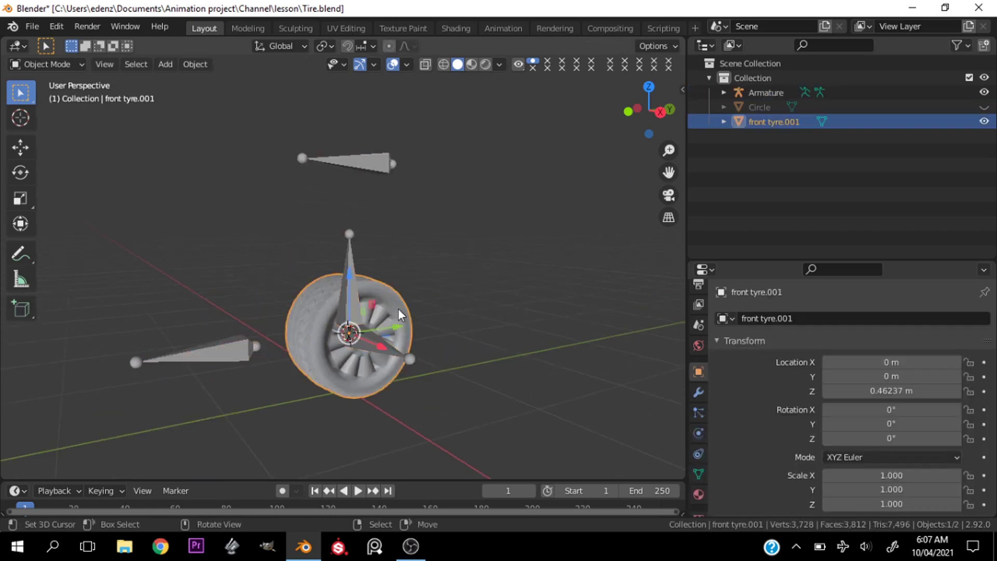
shift+click(185, 367)
key(ctrl+Tab)
click(282, 364)
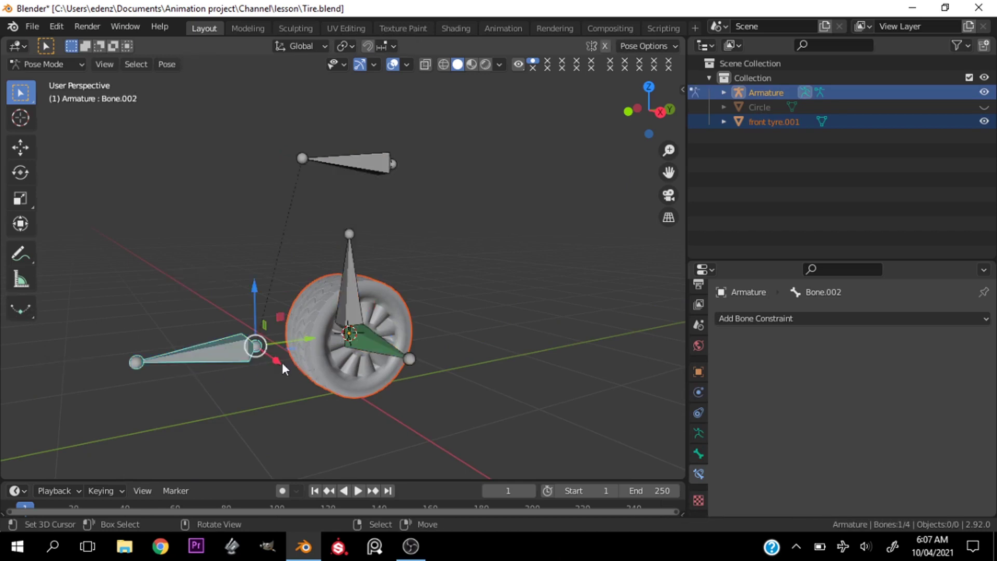
click(360, 342)
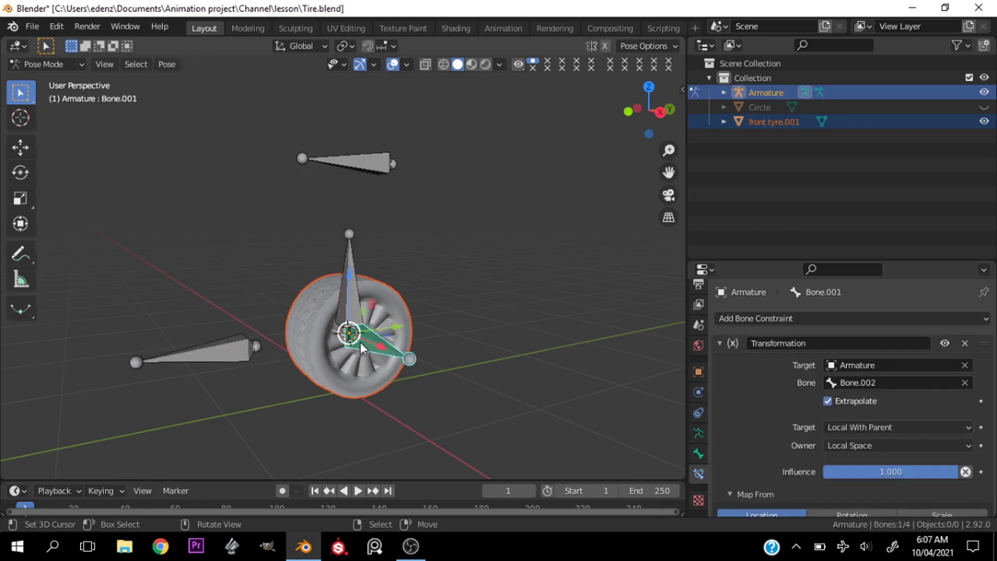
key(ctrl+p)
click(403, 341)
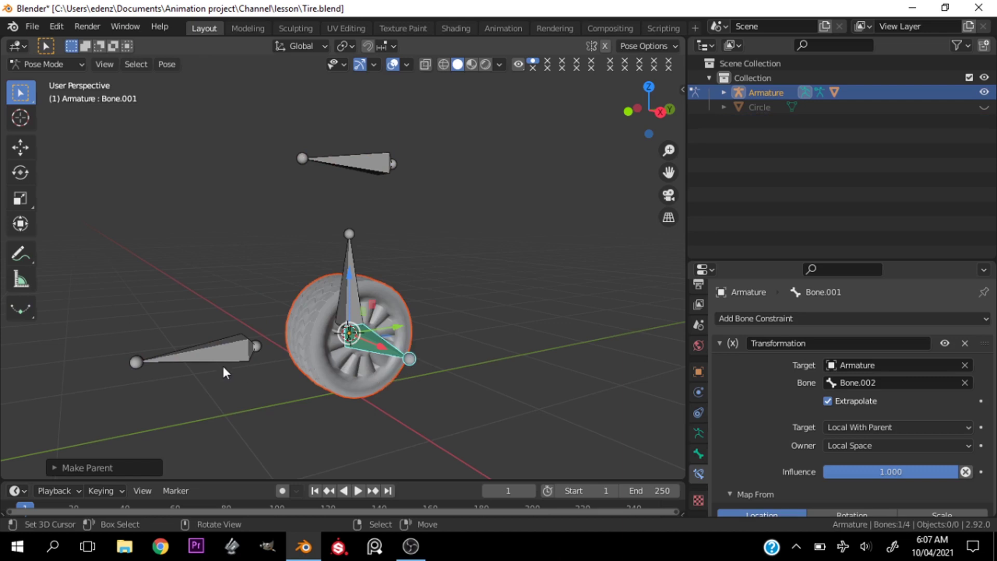
click(223, 347)
key(g)
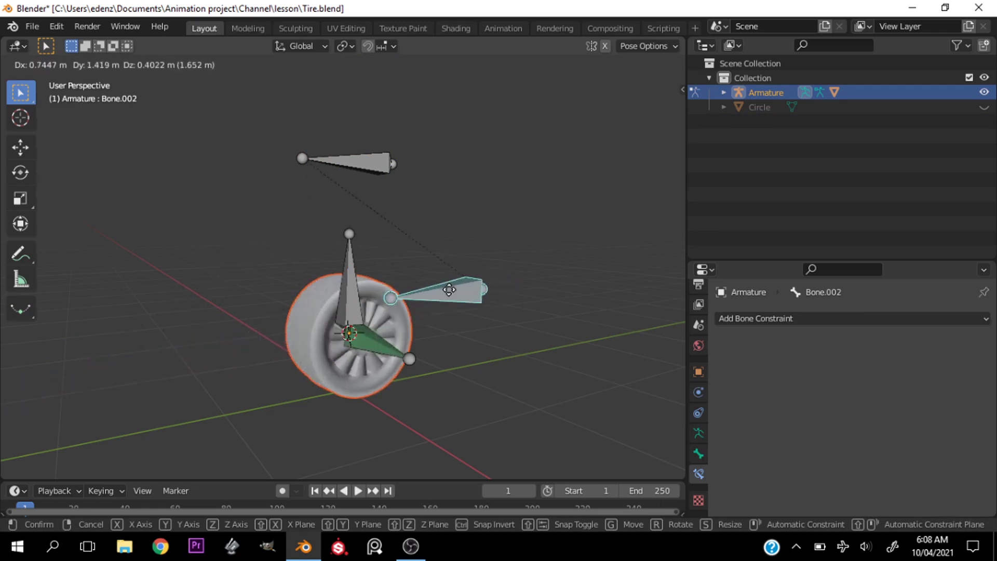
right_click(398, 303)
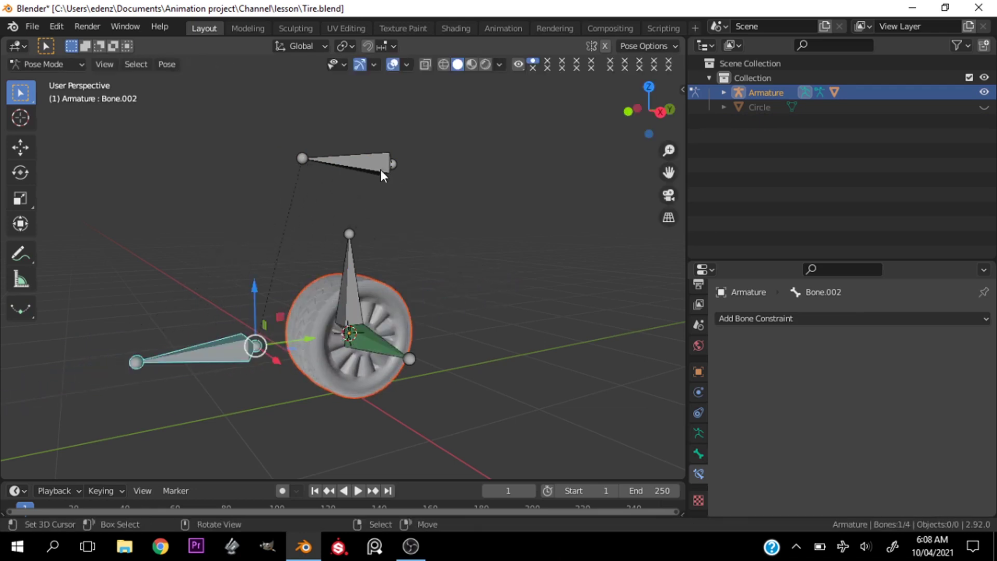
click(368, 166)
key(g)
key(y)
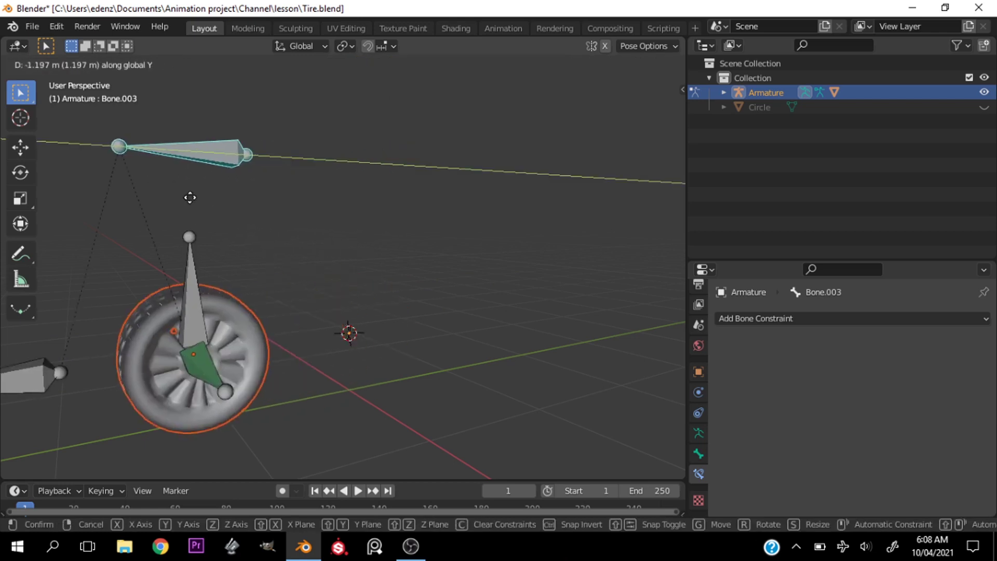
right_click(334, 198)
key(grave)
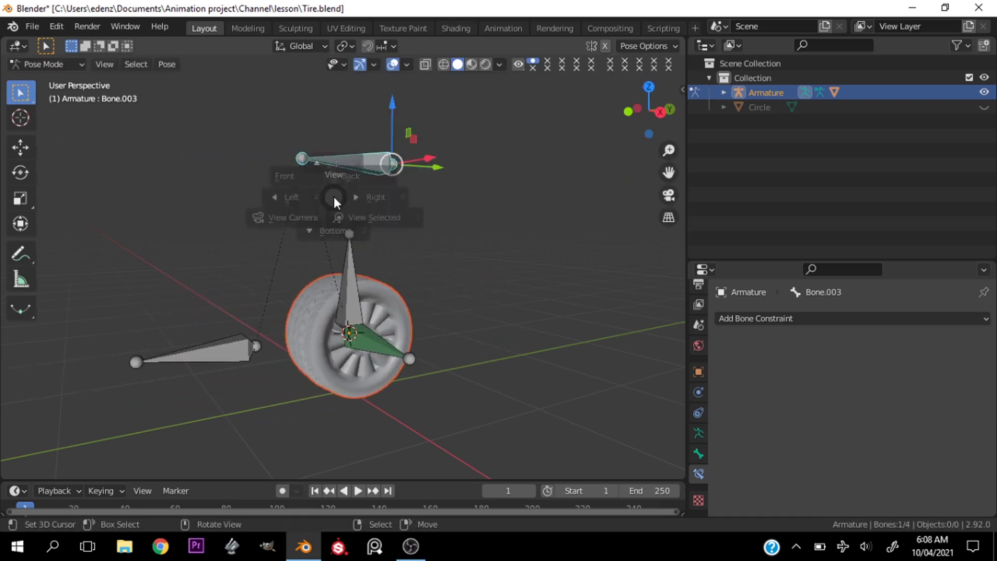
click(425, 203)
key(g)
key(y)
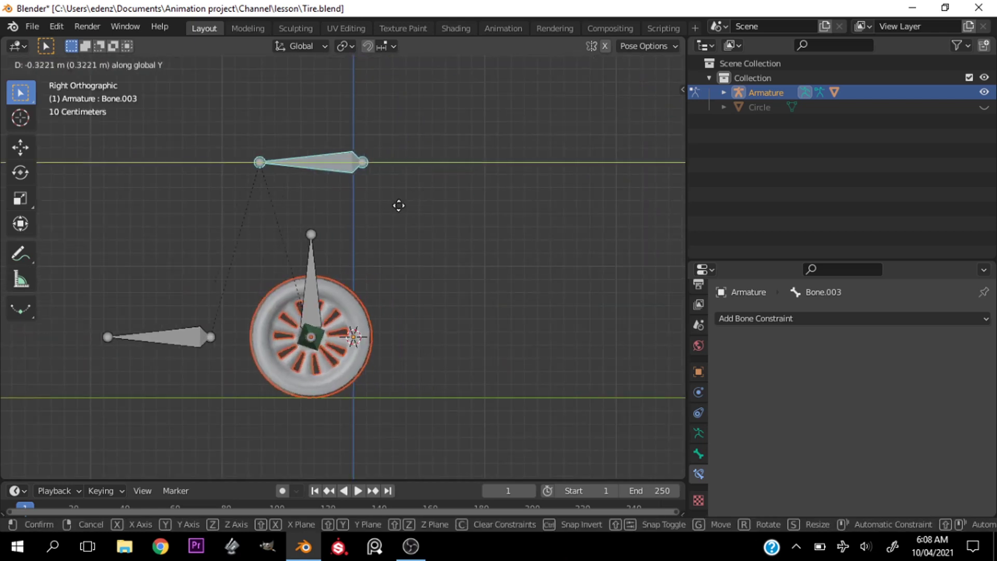
right_click(601, 173)
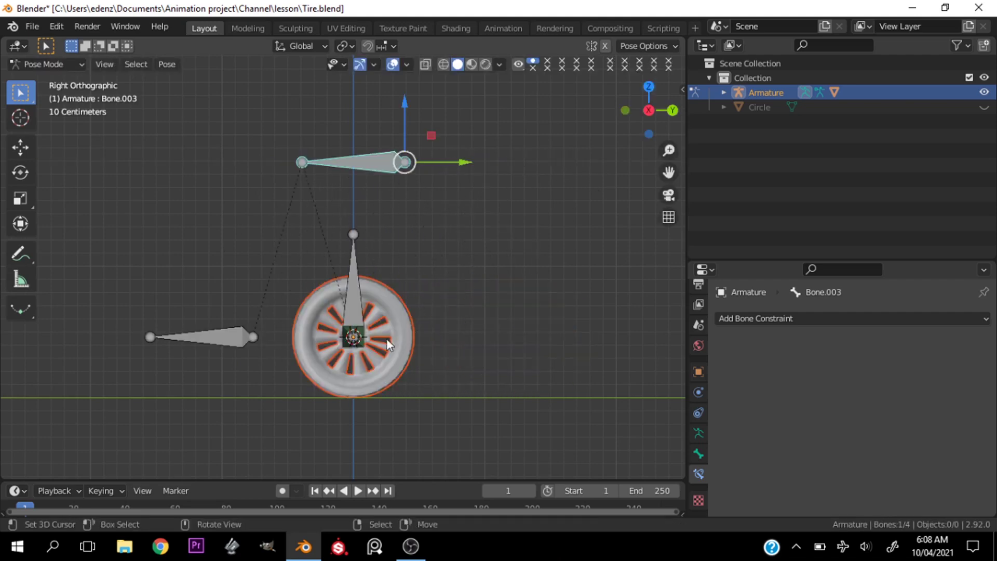
click(359, 335)
drag(635, 119, 597, 156)
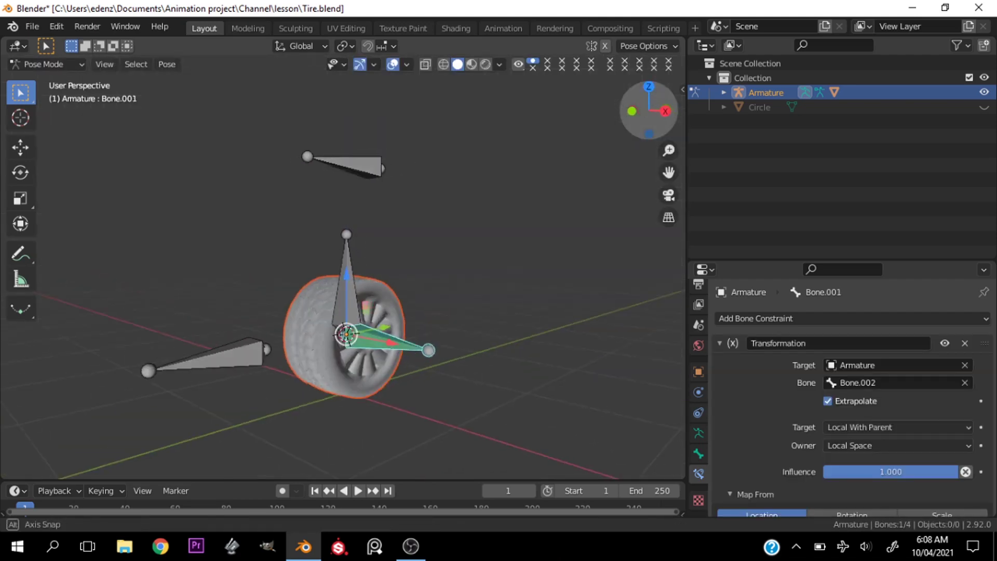
scroll(412, 324, up, 2)
click(348, 147)
click(360, 137)
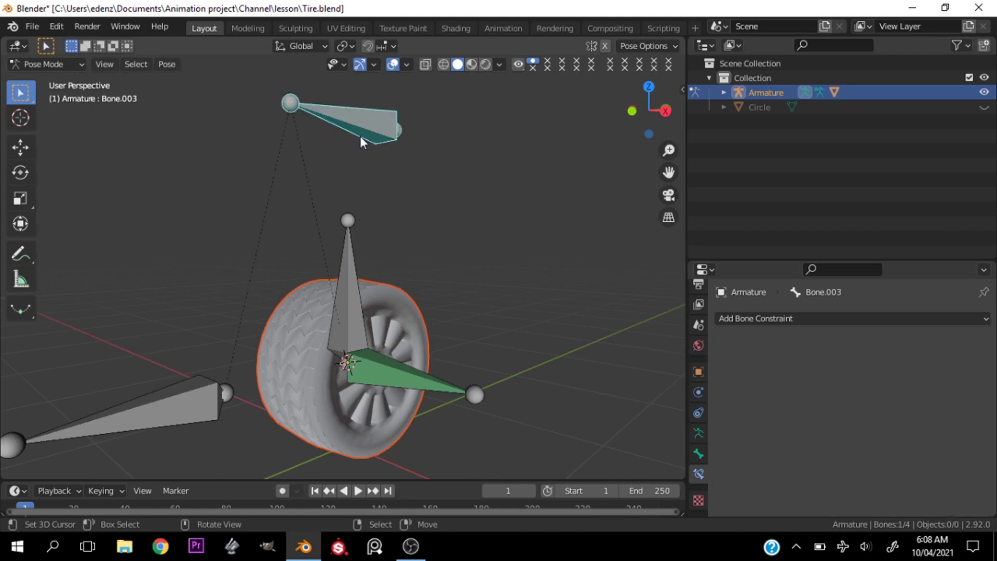
key(grave)
click(443, 239)
key(g)
key(y)
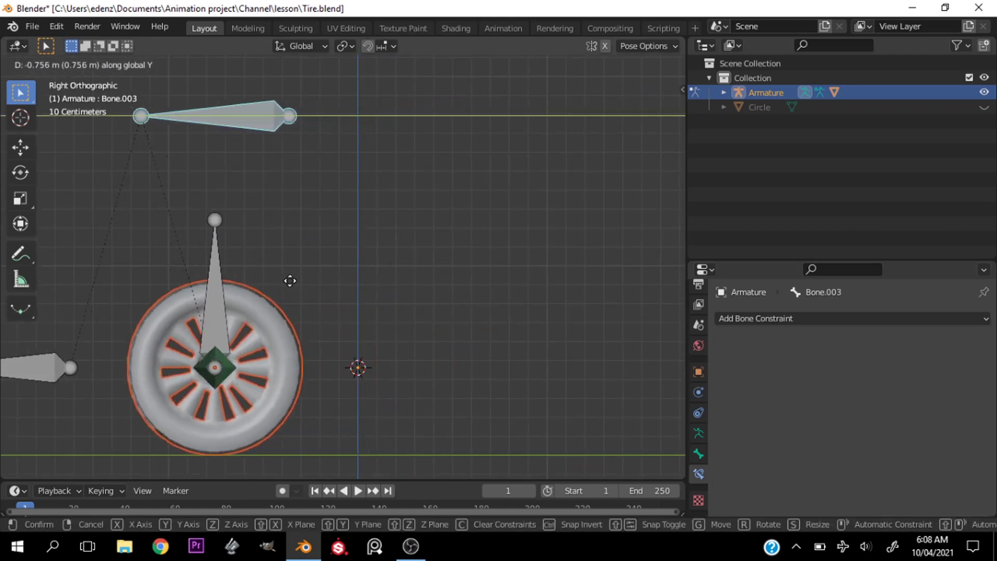
right_click(244, 285)
click(358, 360)
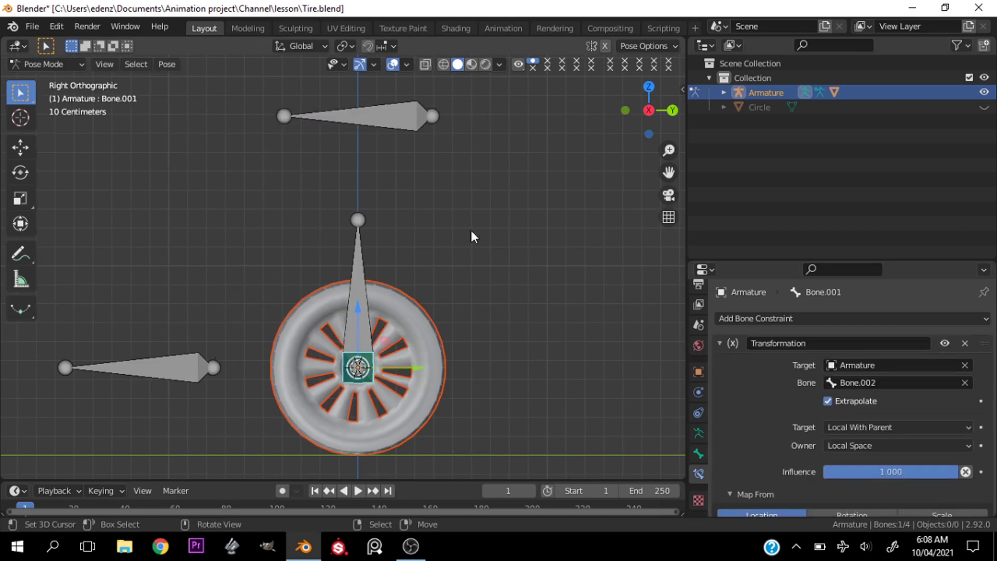
scroll(768, 386, down, 3)
scroll(770, 388, down, 2)
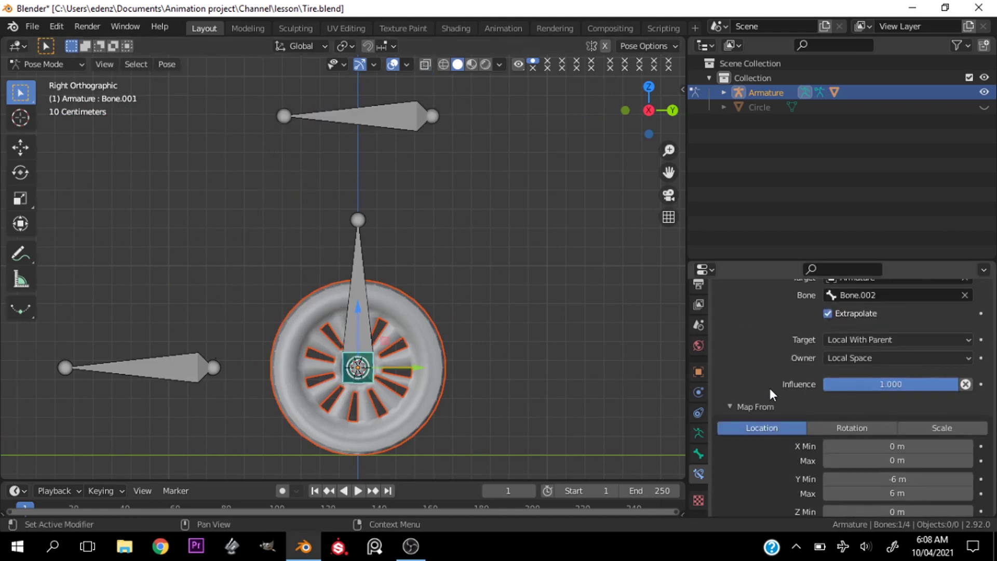
click(856, 336)
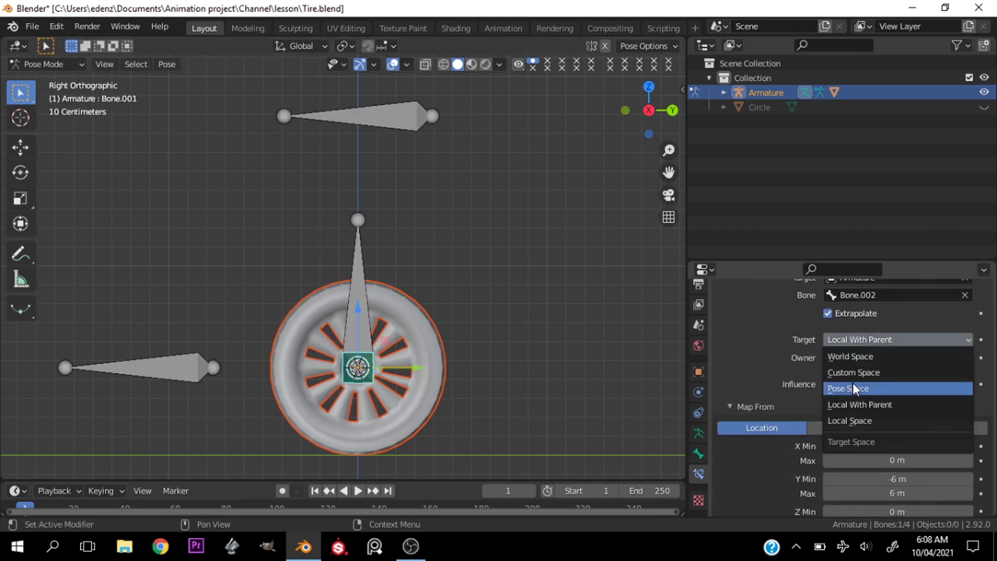
click(852, 419)
click(858, 359)
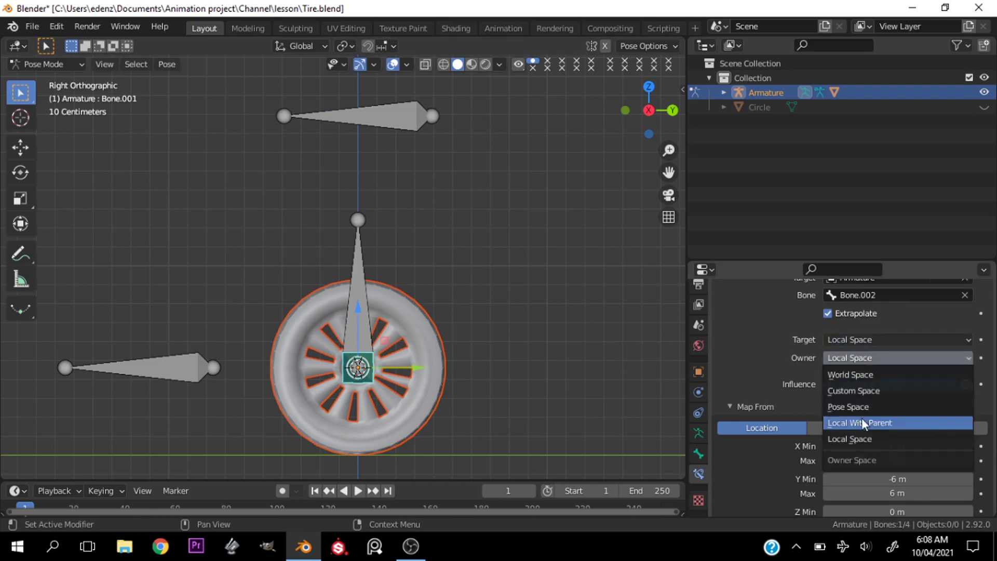
click(862, 420)
scroll(862, 419, up, 5)
click(883, 427)
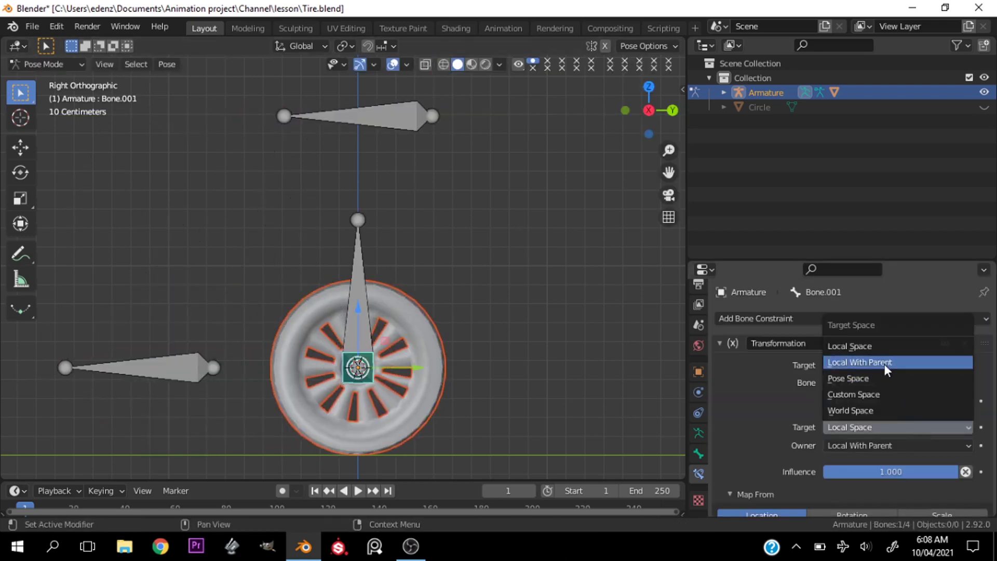
click(829, 360)
click(881, 446)
click(862, 361)
scroll(793, 457, down, 4)
scroll(792, 451, up, 4)
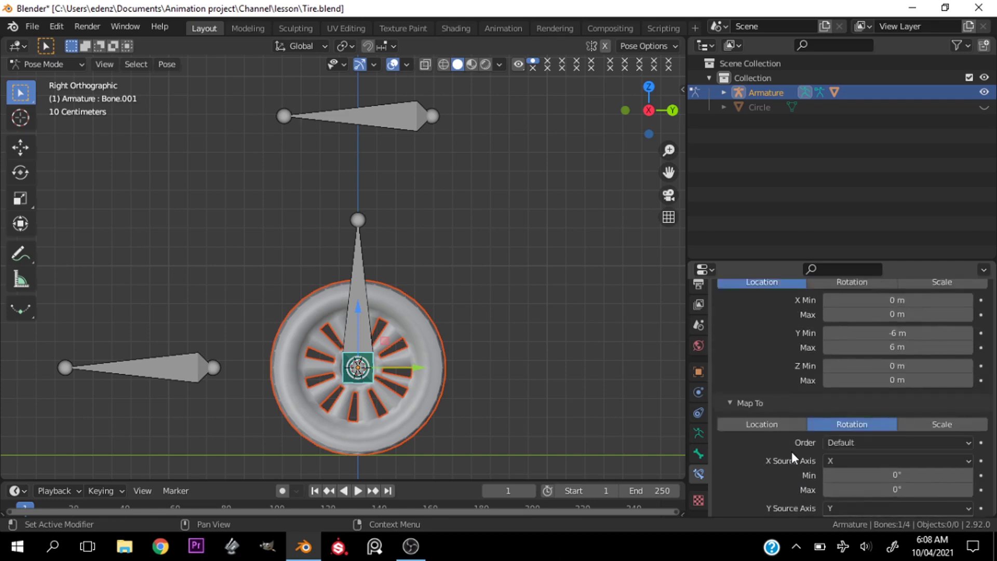
Reverse the location Y range to Min 6 m and Max -6 m, then test-slide the top bone
click(866, 332)
text(6)
key(Return)
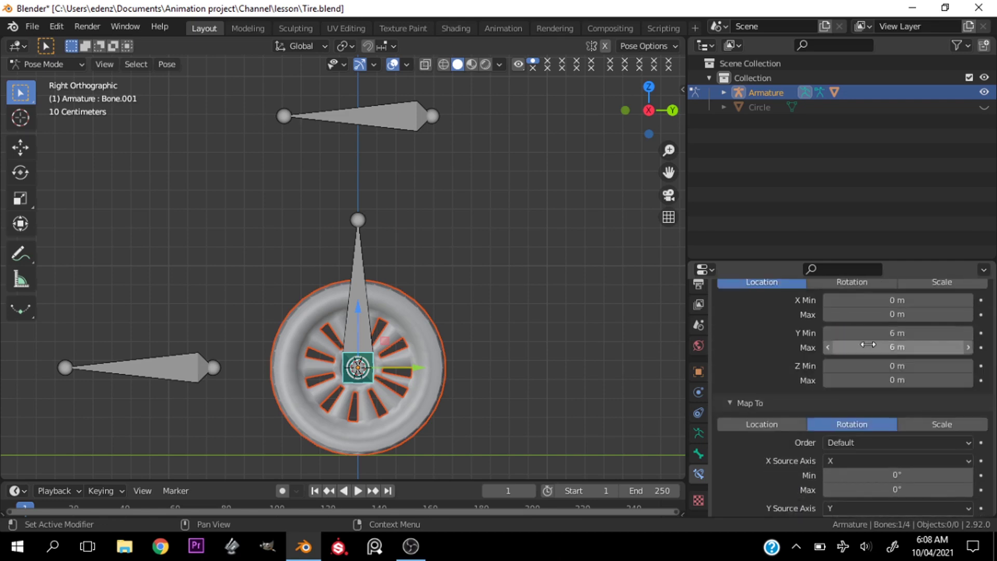
click(864, 346)
text(-6)
key(Return)
drag(372, 123, 312, 171)
key(y)
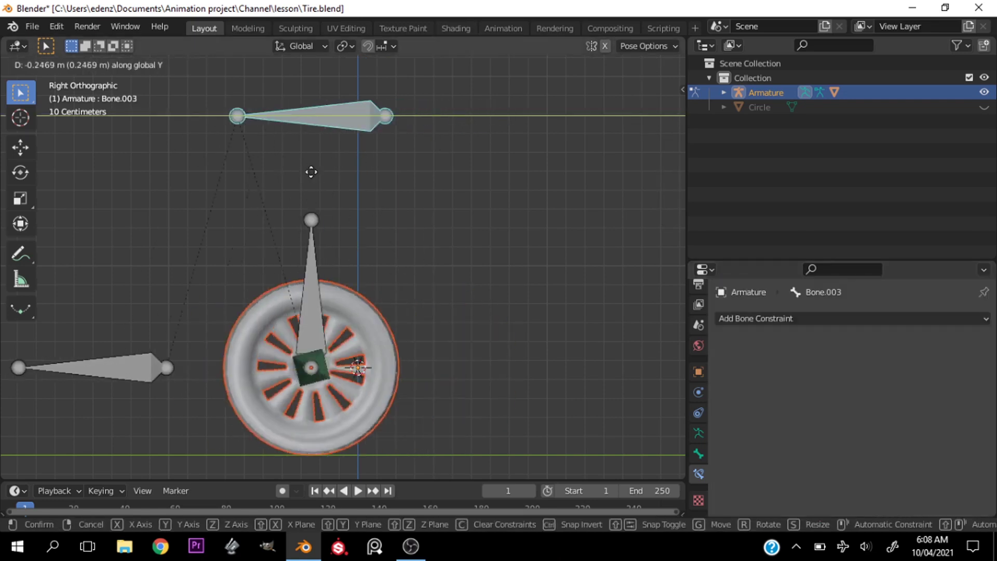
key(Escape)
Make Bone.001's rotation Y Min -360° and test-slide the top bone again
click(358, 366)
scroll(891, 468, down, 6)
click(835, 434)
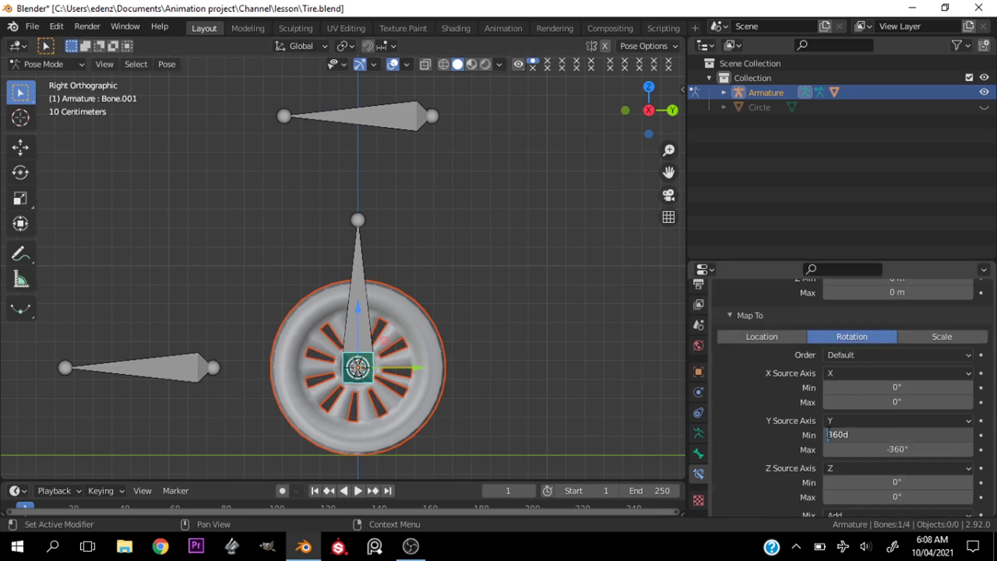
text(-)
key(Tab)
click(835, 448)
key(Return)
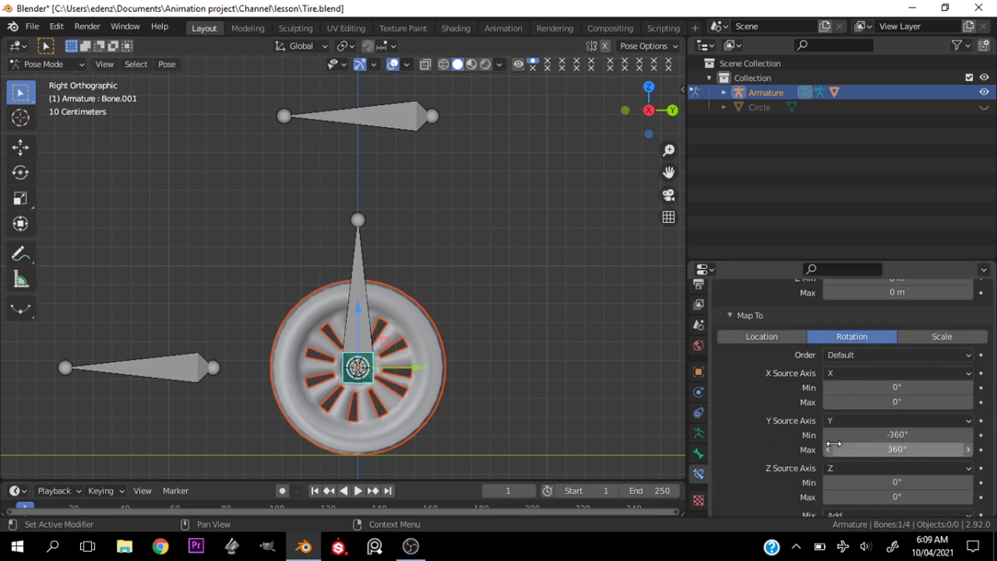
drag(378, 108, 279, 122)
key(y)
key(Escape)
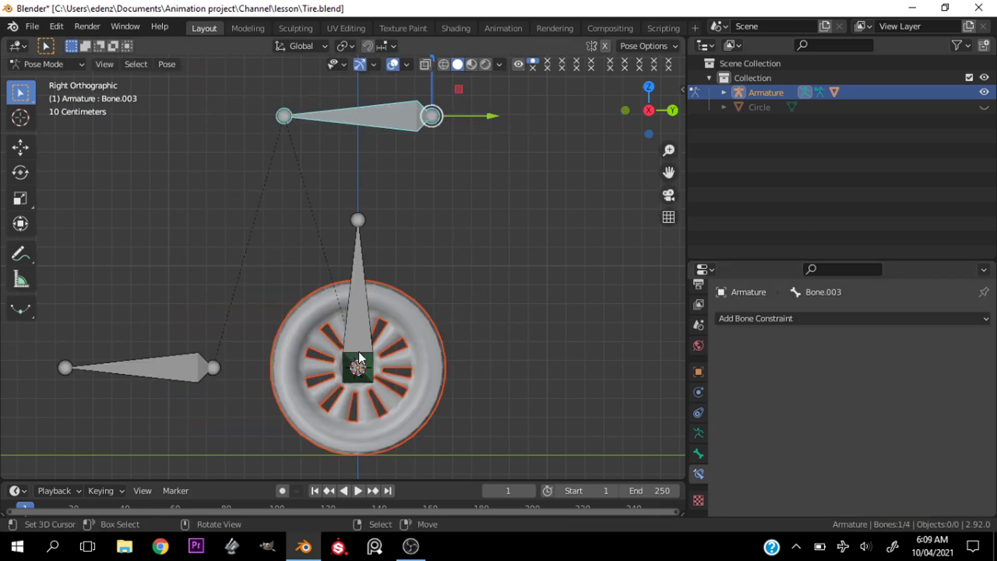
Re-enter -360 as the rotation Y Min and test the wheel by sliding the top bone
click(357, 366)
scroll(762, 426, down, 5)
click(879, 421)
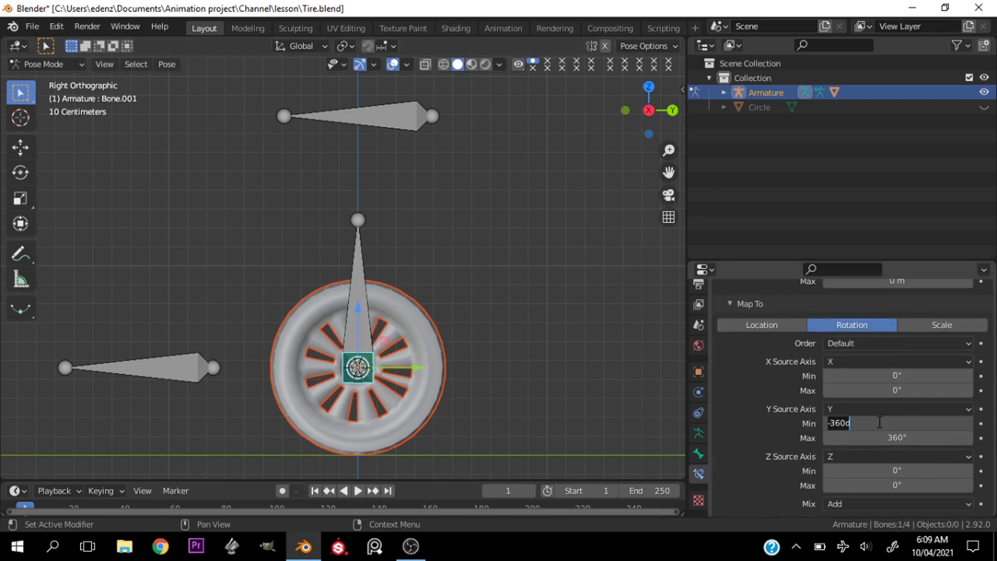
text(-360)
key(Return)
drag(385, 119, 343, 122)
key(y)
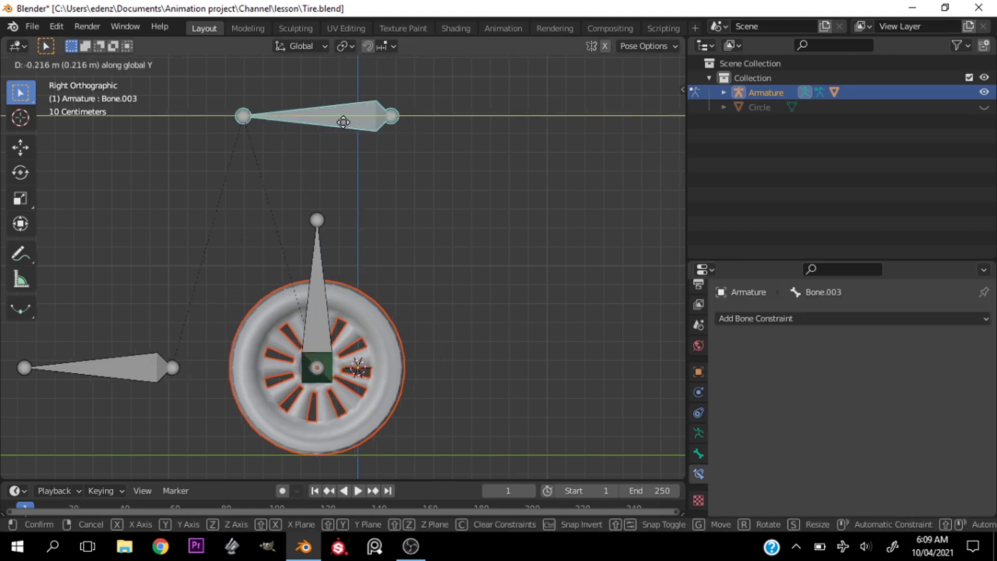
key(Escape)
Set the rotation Y Max to -360° and check the wheel spin by sliding the top bone
click(357, 368)
scroll(883, 415, down, 3)
click(906, 451)
key(BackSpace)
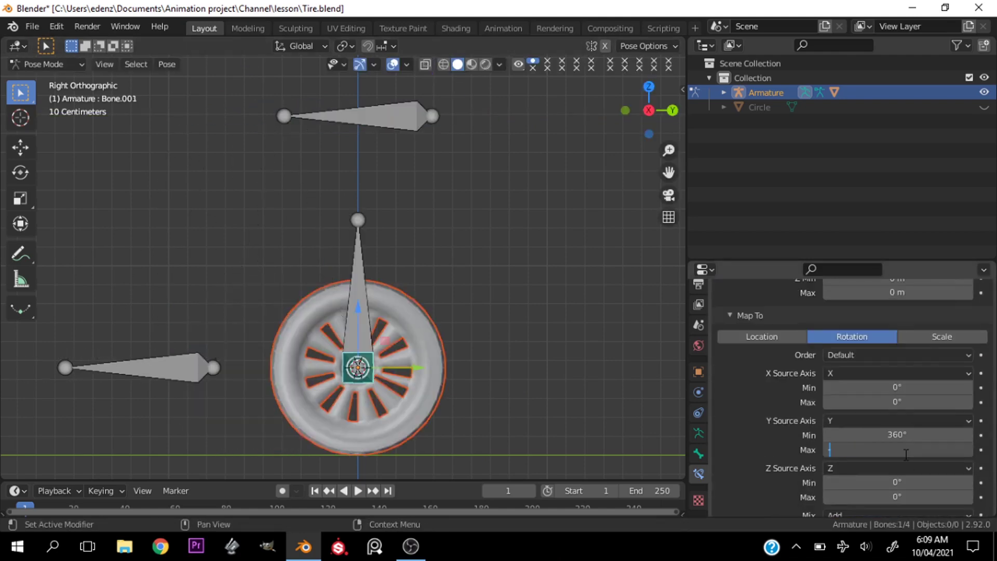
text(-360)
key(Return)
click(835, 445)
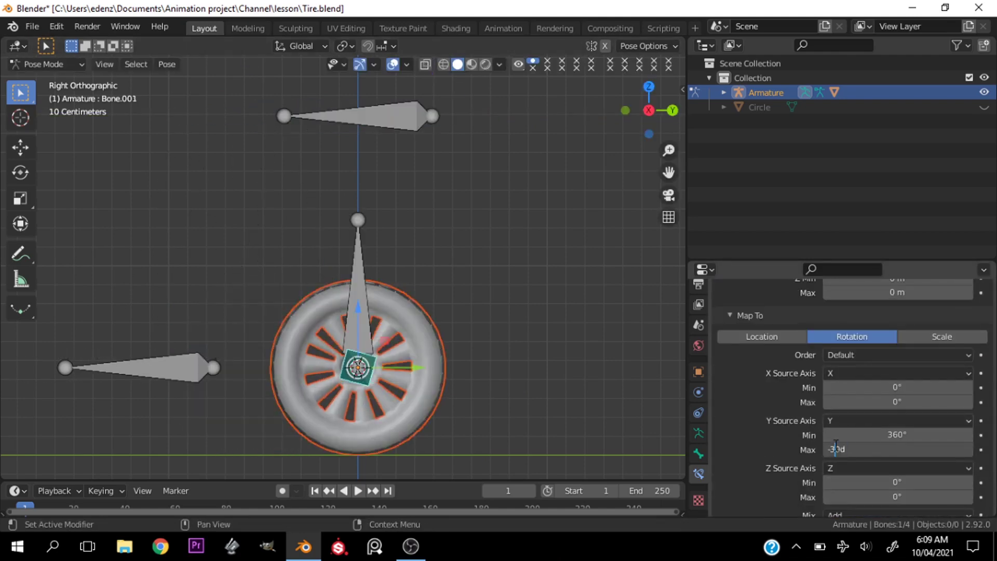
key(Return)
drag(419, 117, 111, 160)
key(y)
key(Escape)
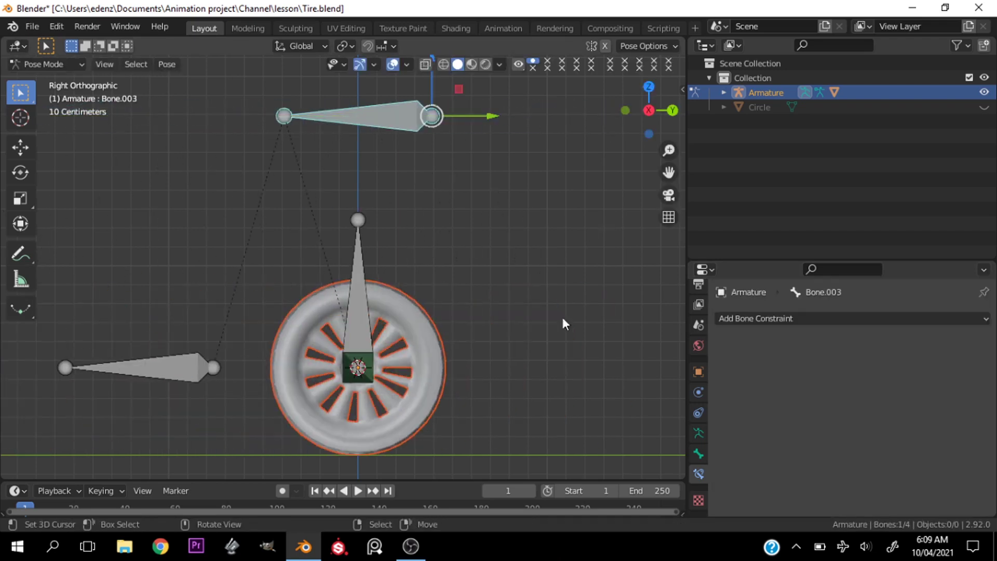
Slide the top controller bone along Y as a final test, reselect Bone.001, and return to Object Mode
click(358, 367)
scroll(787, 441, down, 5)
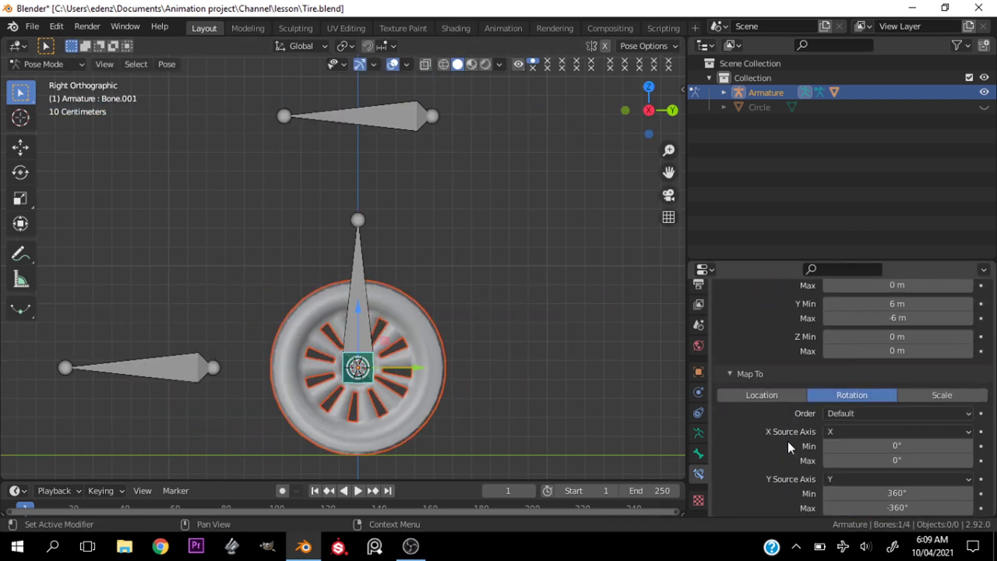
scroll(788, 441, up, 3)
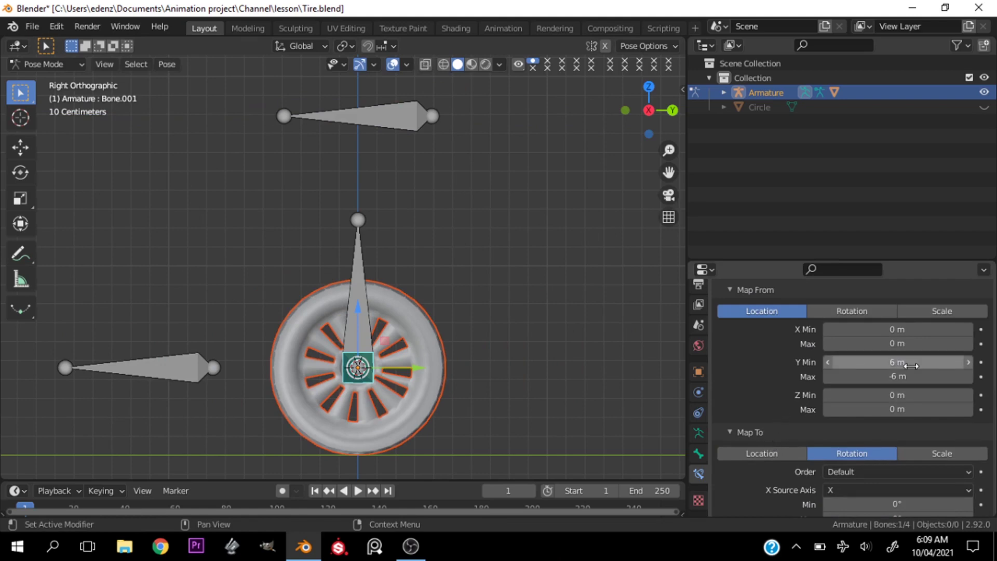
scroll(847, 466, down, 6)
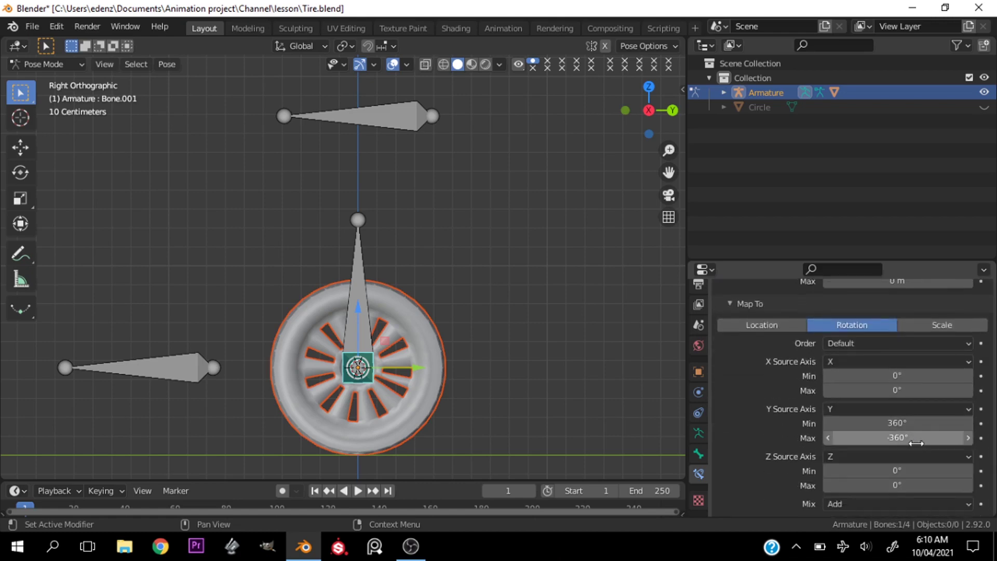
click(416, 123)
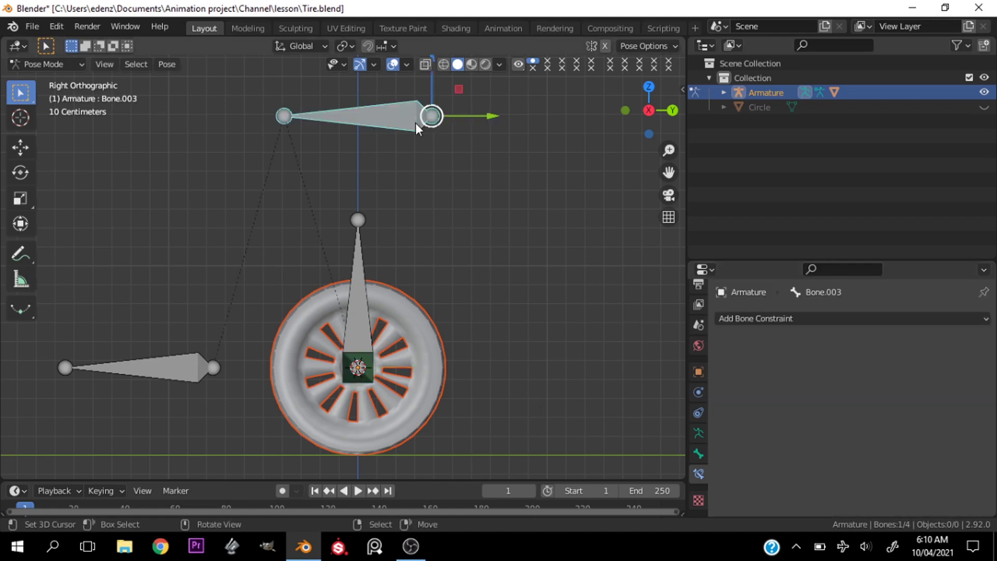
key(g)
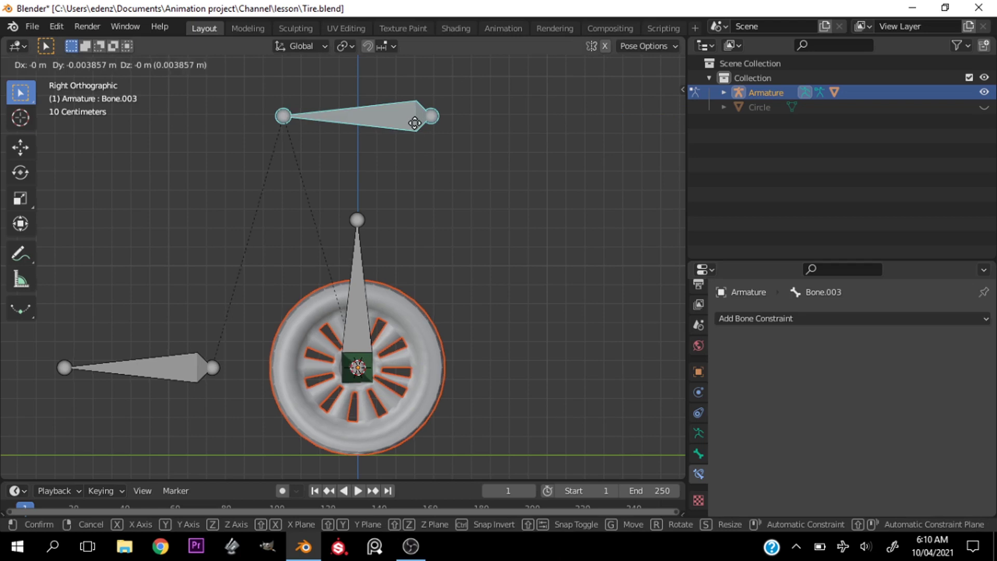
key(y)
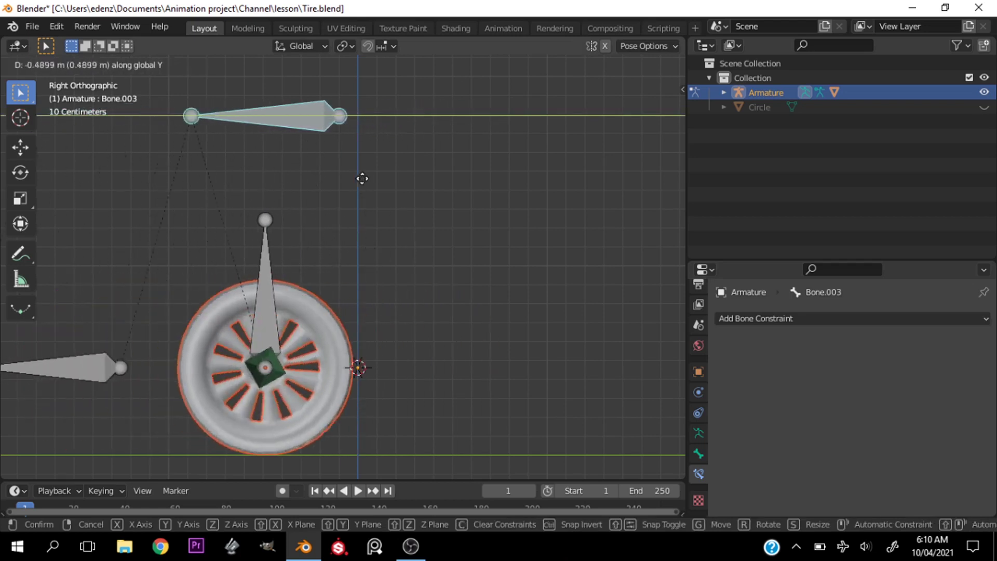
key(Escape)
click(364, 366)
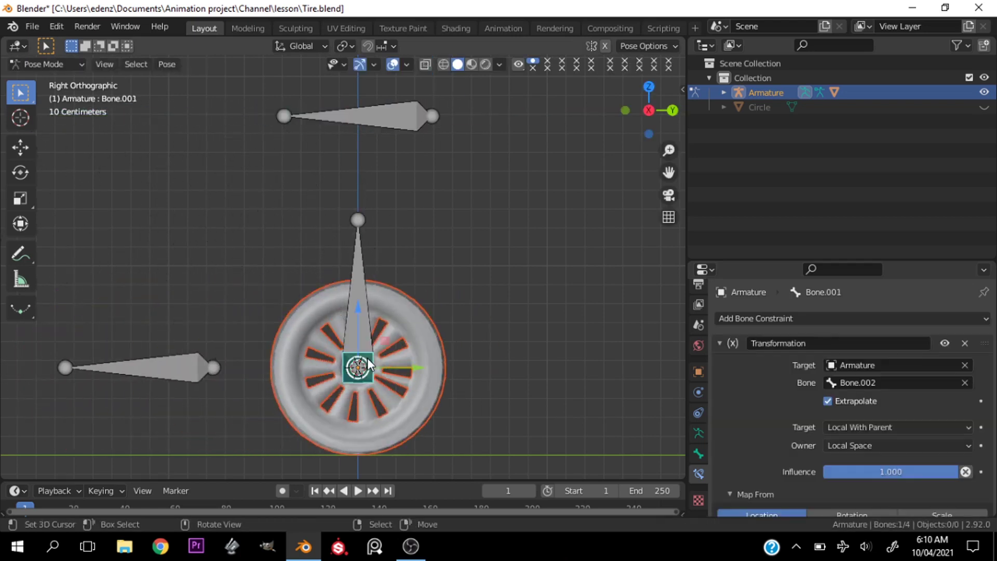
scroll(808, 390, down, 5)
scroll(803, 407, down, 2)
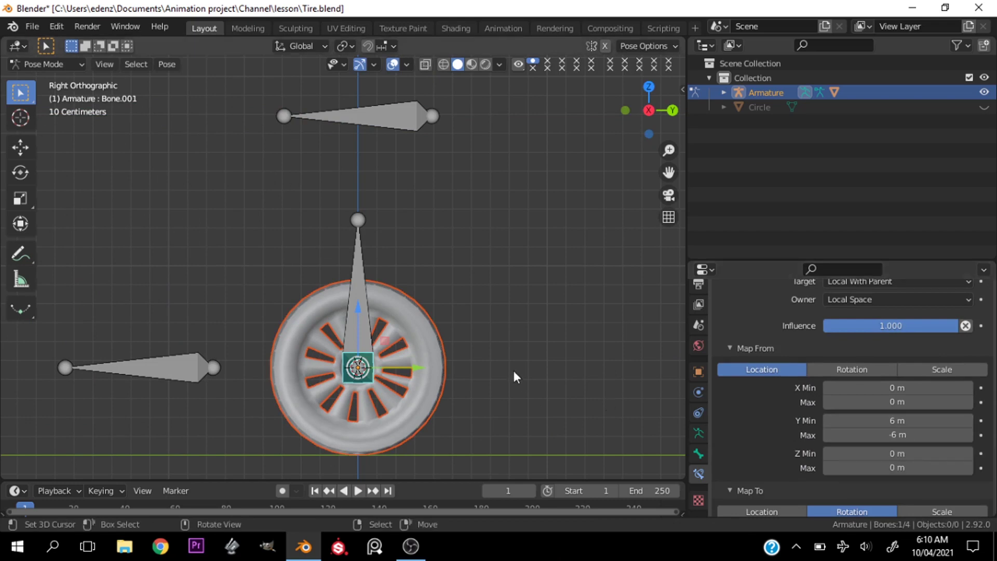
key(ctrl+Tab)
Switch the armature to Object Mode, deselect it, and view the wheel from front and right
click(257, 287)
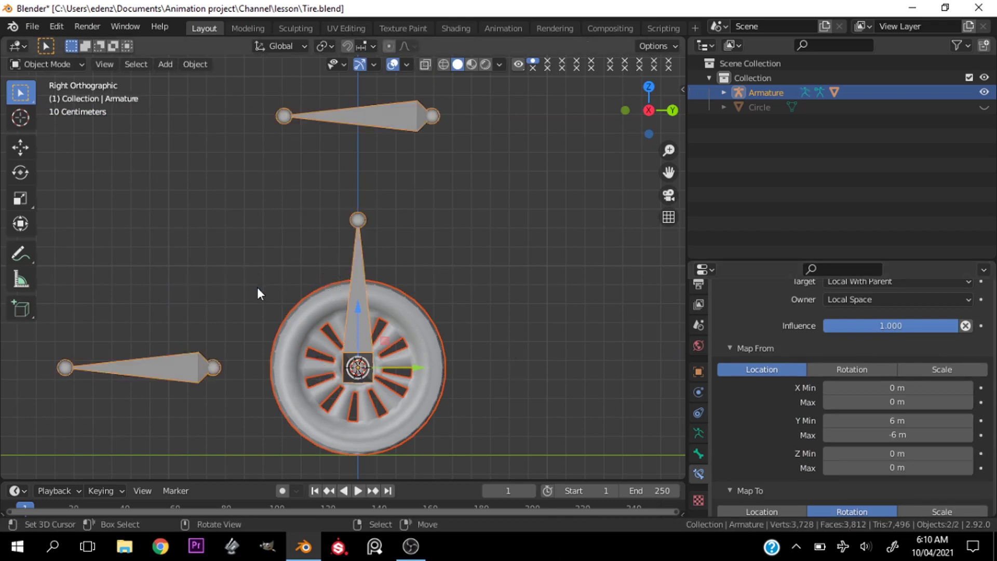
scroll(257, 289, down, 2)
drag(626, 126, 612, 115)
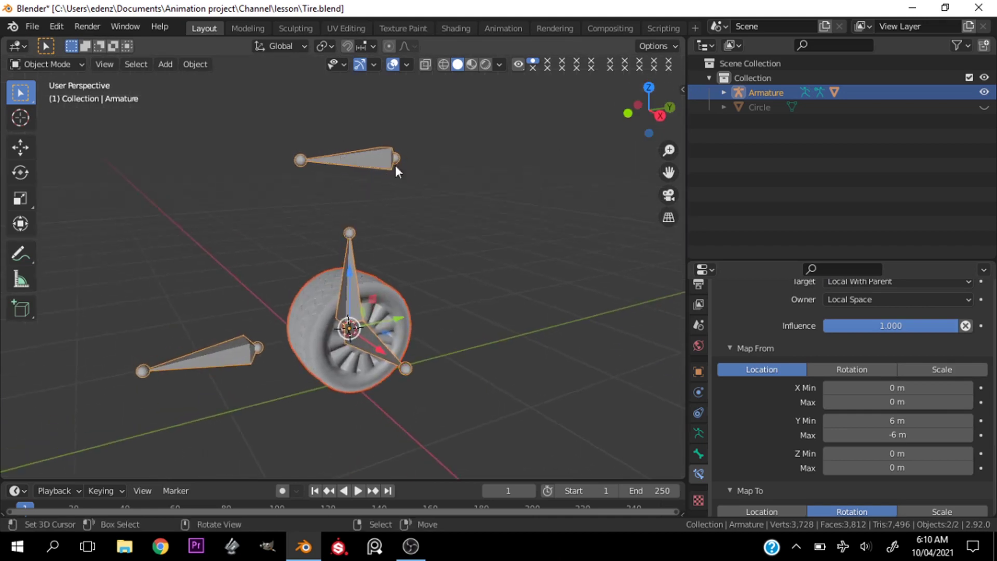
scroll(348, 167, down, 3)
click(347, 167)
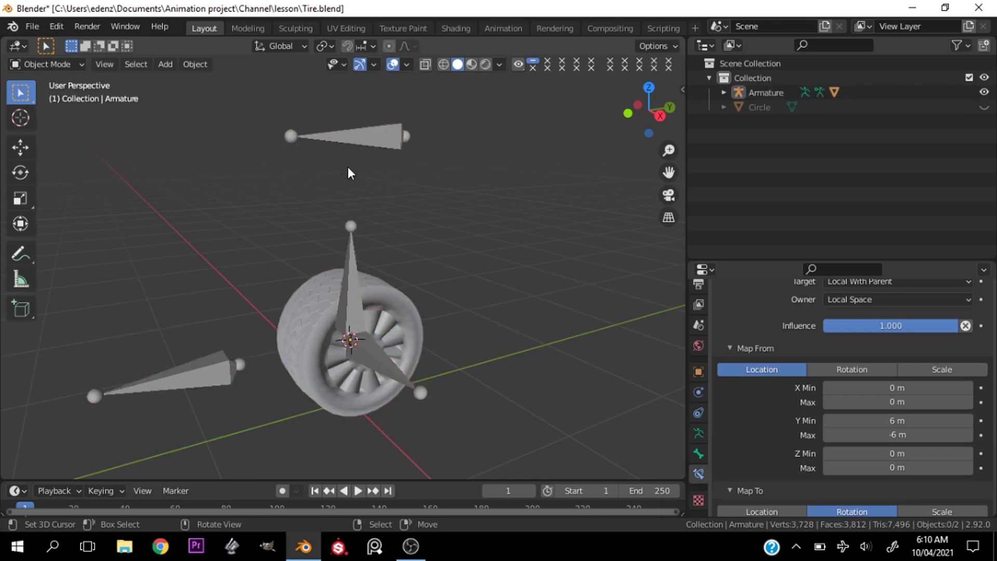
key(grave)
click(320, 158)
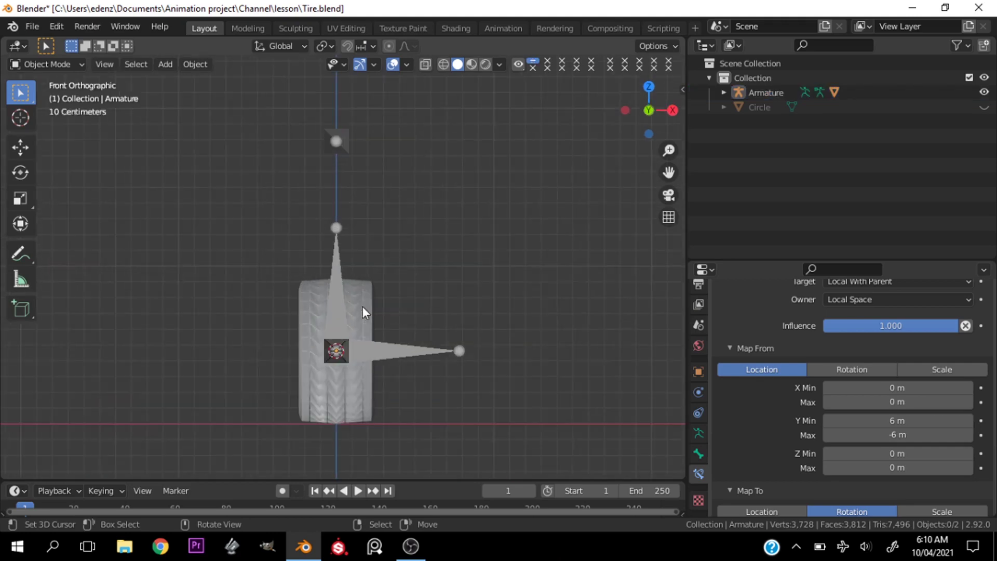
key(grave)
click(425, 299)
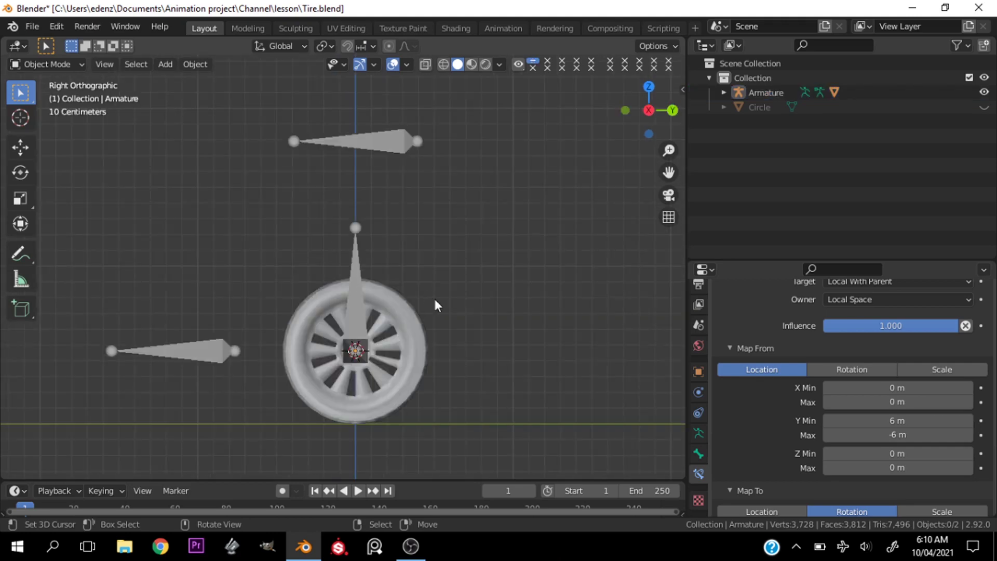
Unhide the Circle object in the Outliner and select it around the wheel
click(984, 107)
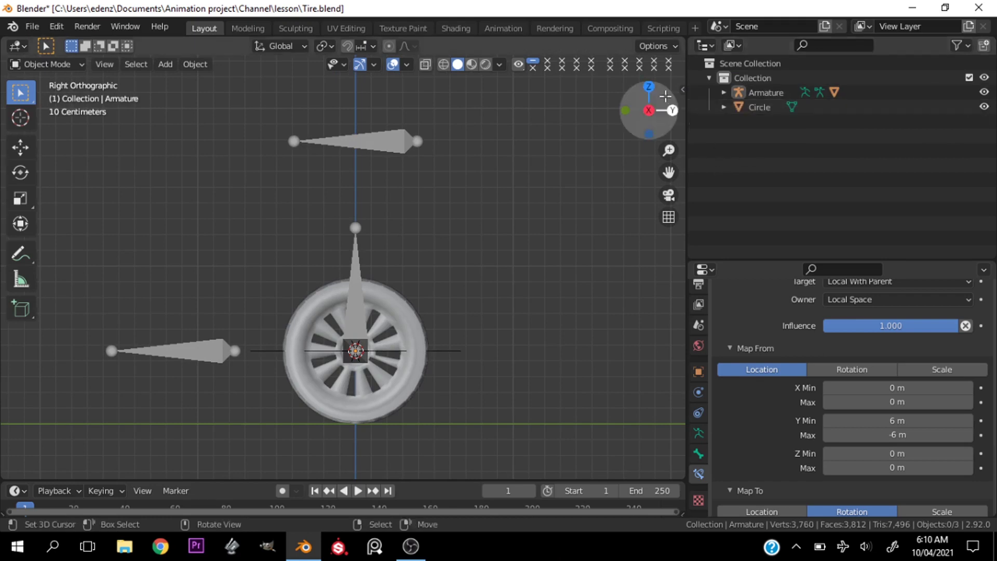
drag(665, 96, 385, 430)
click(436, 324)
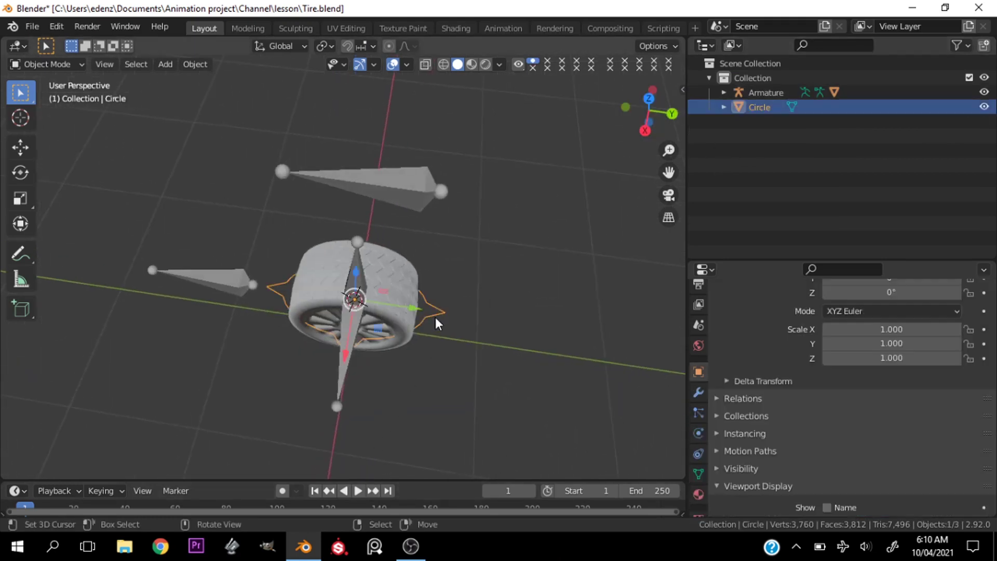
key(g)
right_click(236, 209)
Check front and right side views again, then select the armature to switch modes
key(grave)
click(194, 234)
key(grave)
click(453, 304)
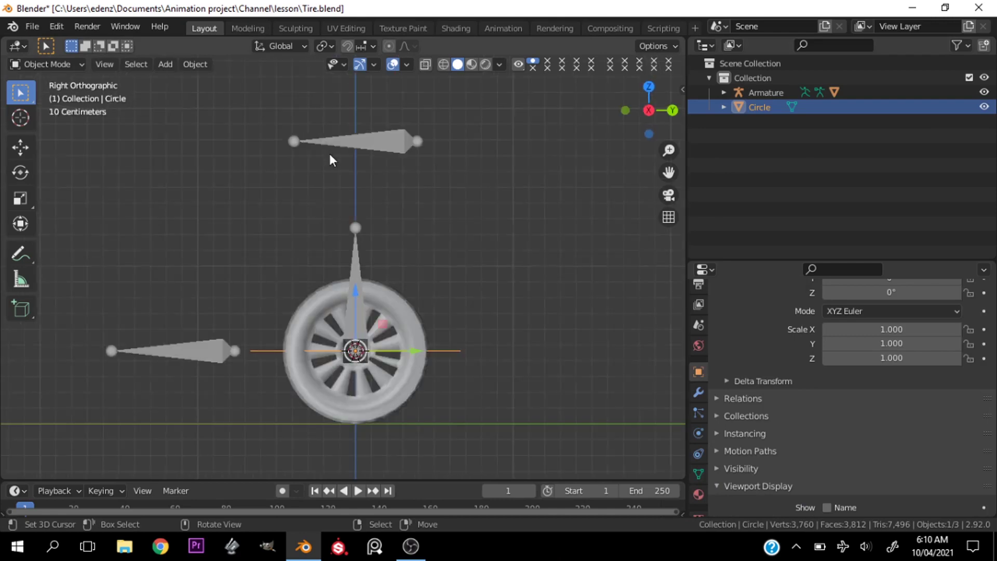
click(341, 138)
key(ctrl+Tab)
In Pose Mode, move the left helper, vertical and wheel-centre bones to layer 2, then select Bone.003
click(401, 231)
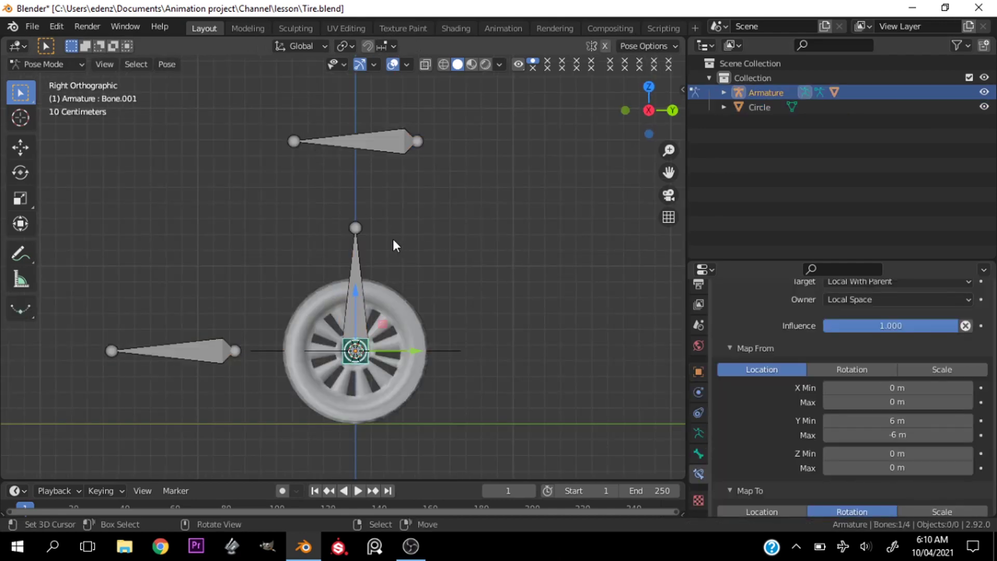
click(188, 358)
shift+click(366, 346)
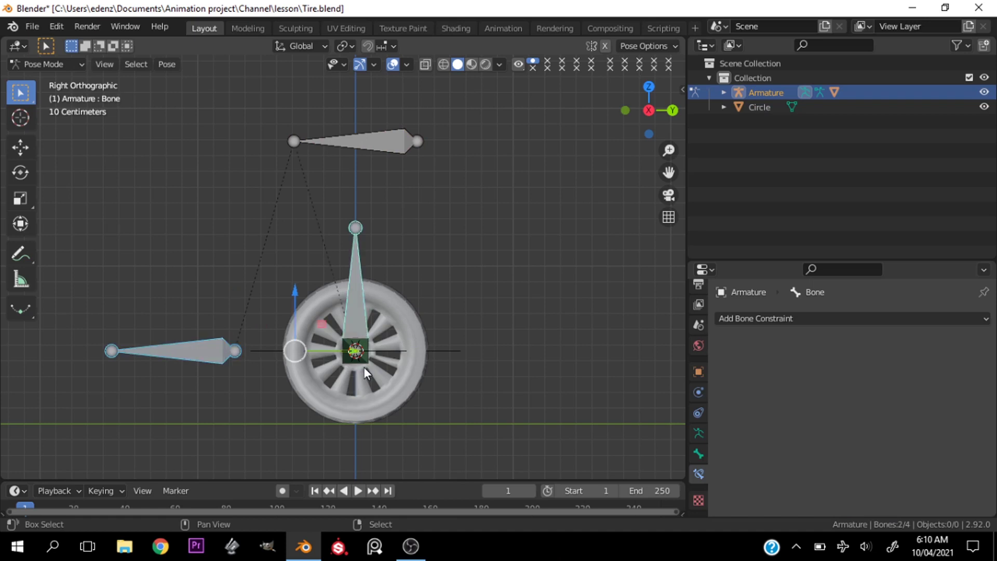
shift+click(364, 353)
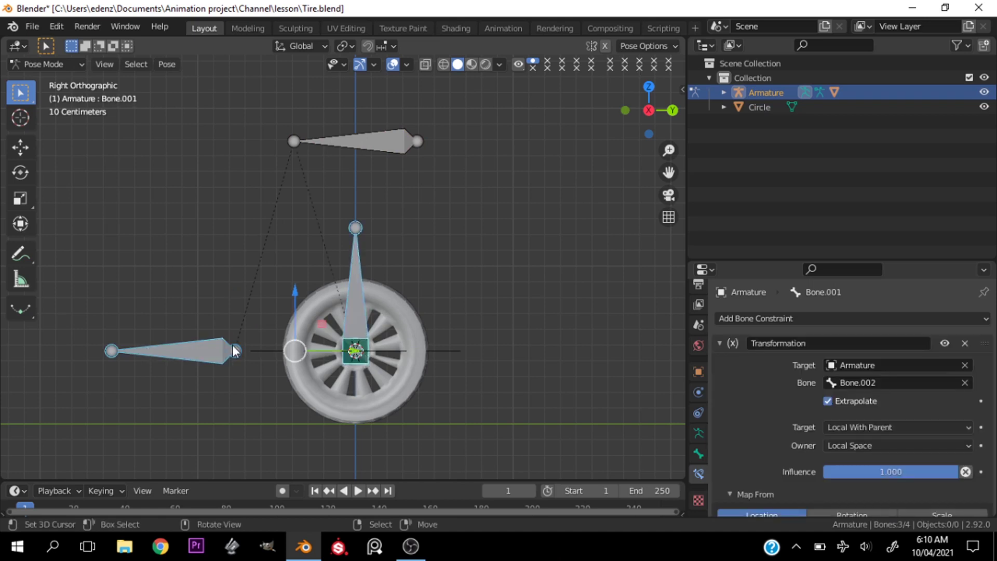
key(m)
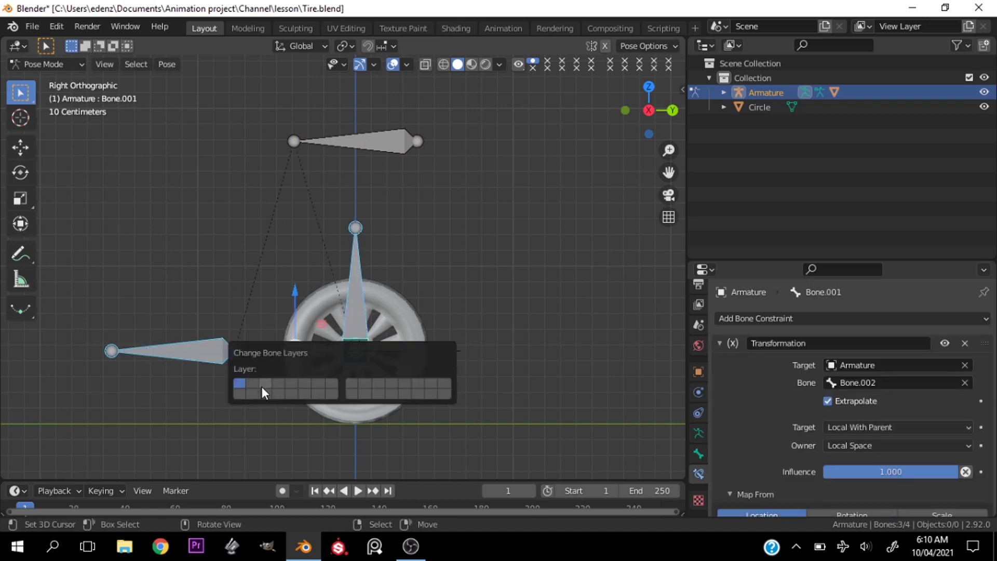
click(257, 382)
click(374, 148)
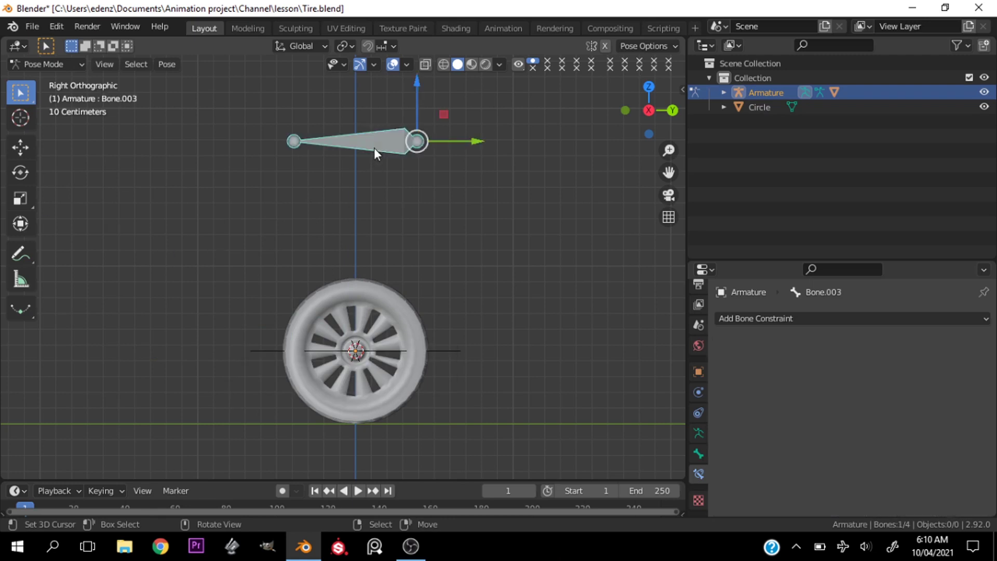
Set Bone.003's custom shape object to Circle in Bone properties
click(698, 455)
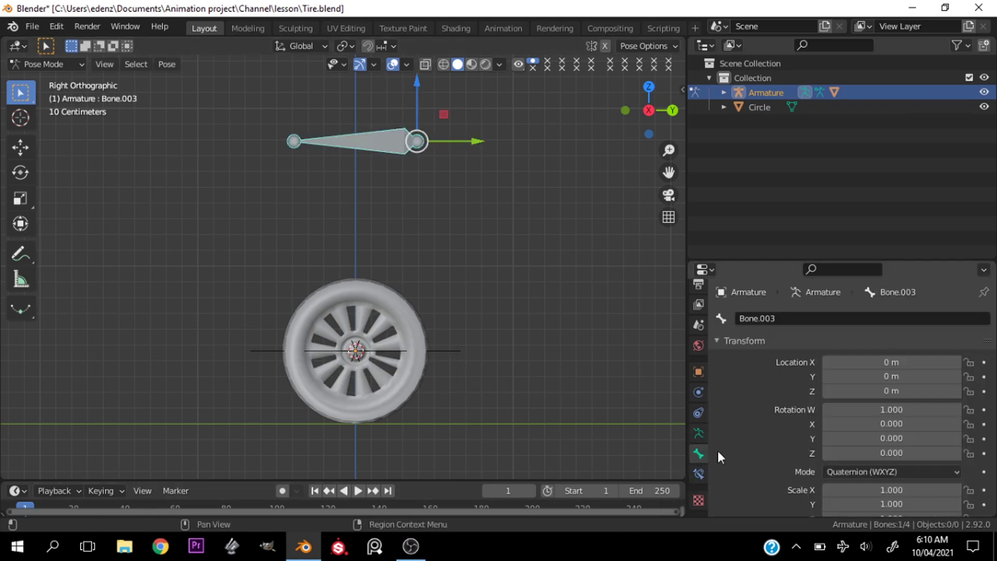
scroll(740, 443, down, 10)
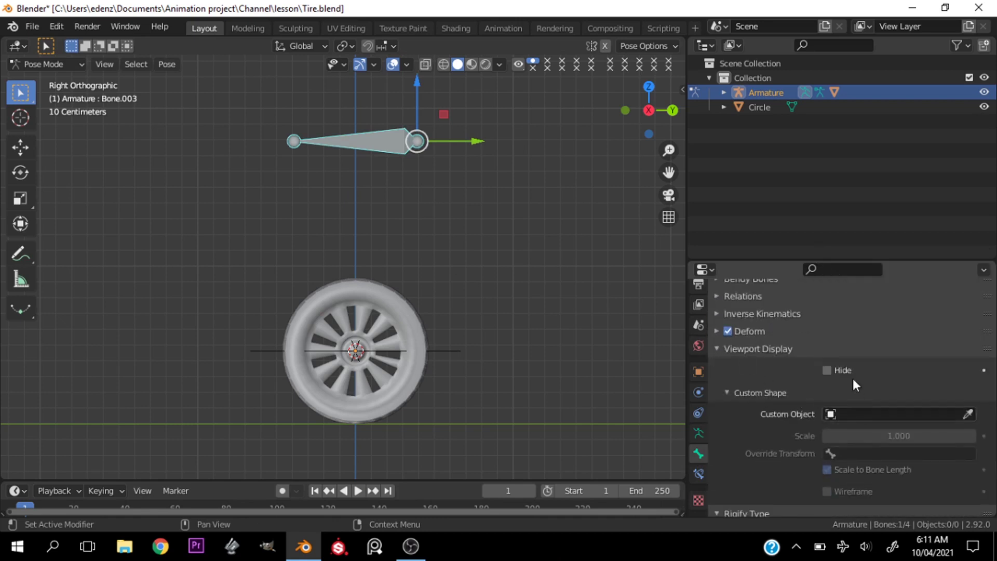
click(859, 418)
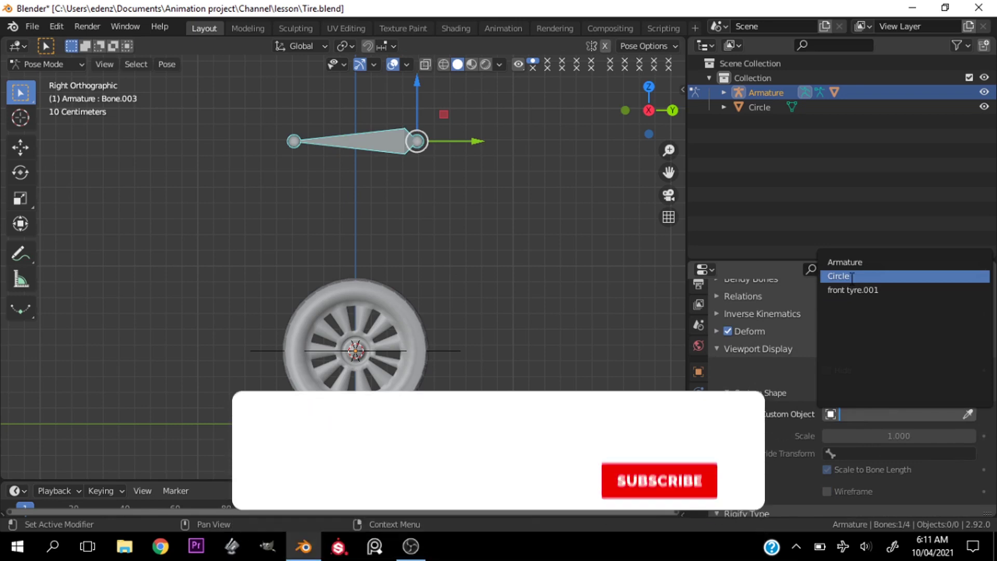
click(851, 277)
Test the circle controller by moving it along the Y axis
drag(625, 137, 425, 218)
click(469, 210)
click(485, 232)
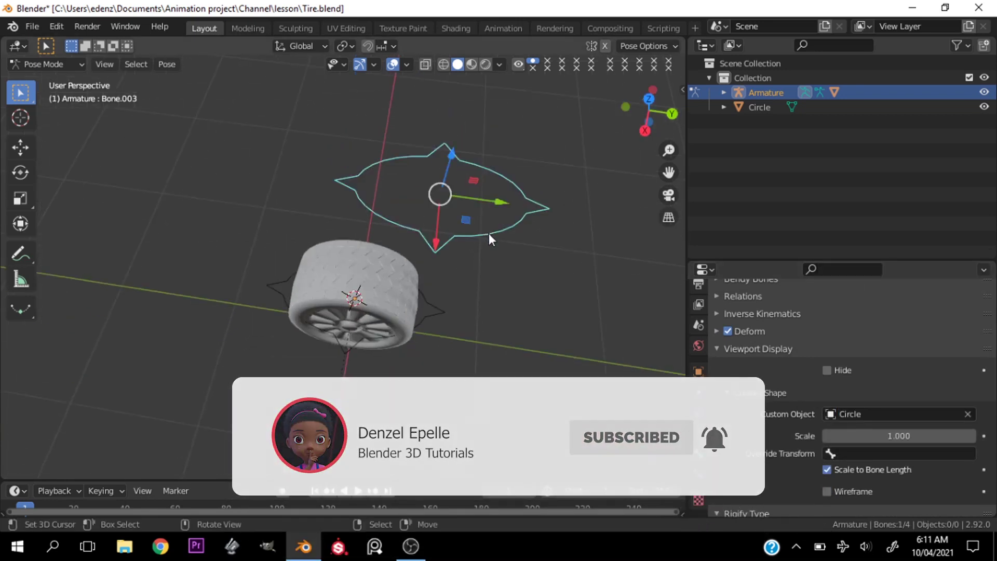
key(g)
key(y)
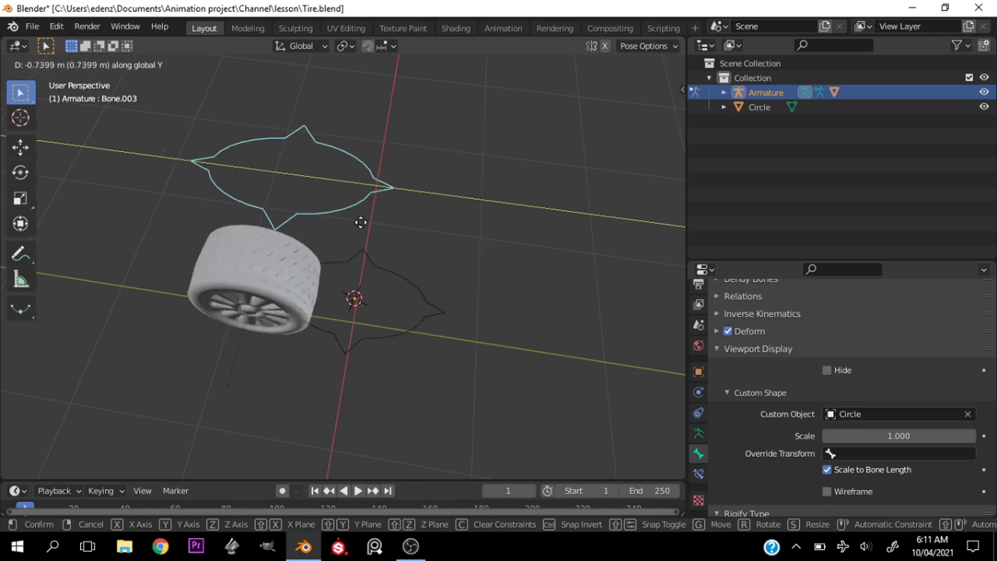
click(452, 285)
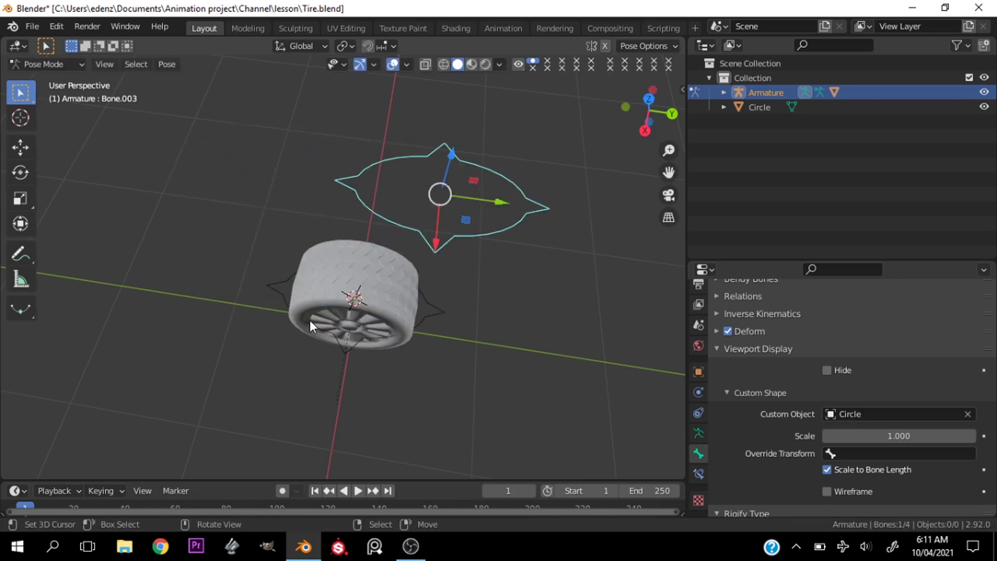